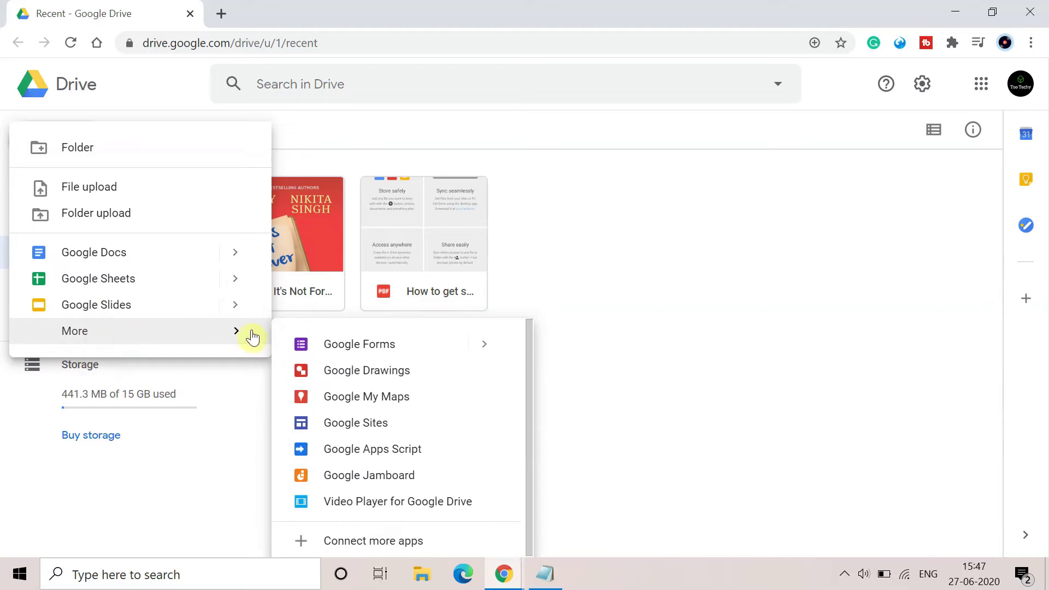
Create a blank Google Forms form from Drive's New > More menu.
{"action": "left_click", "coordinate": [355, 345]}
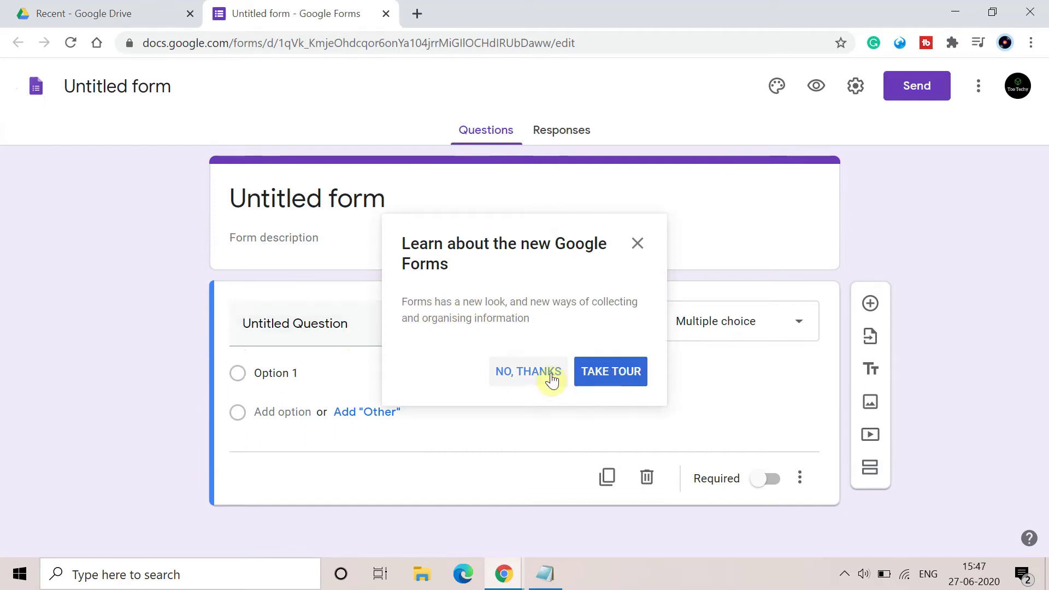
Dismiss the intro popup and title the form 'Hindi Montly Test'.
{"action": "left_click", "coordinate": [548, 374]}
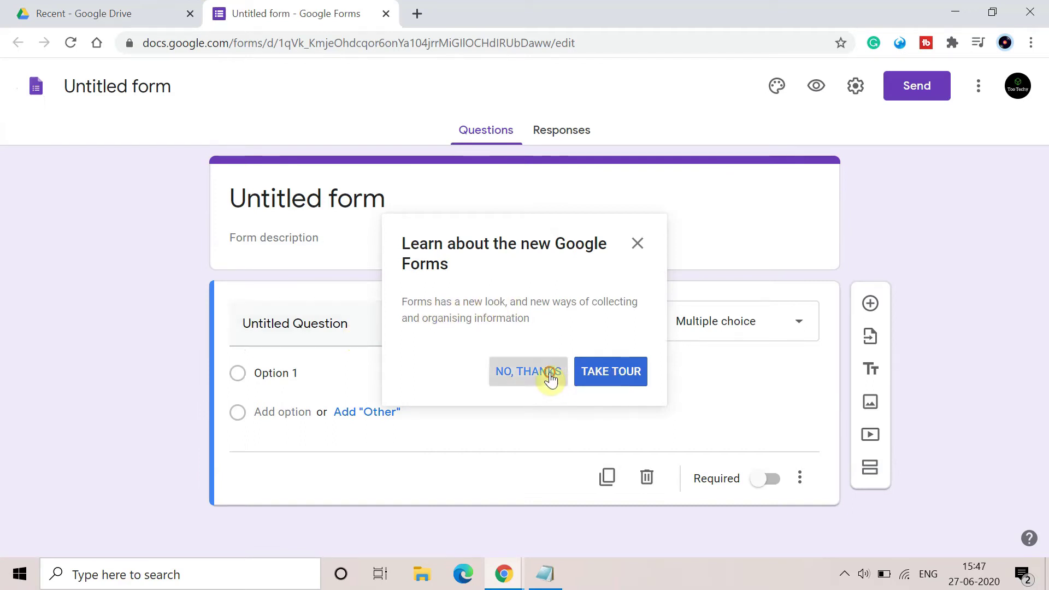
{"action": "left_click", "coordinate": [106, 84]}
{"action": "type", "text": "U"}
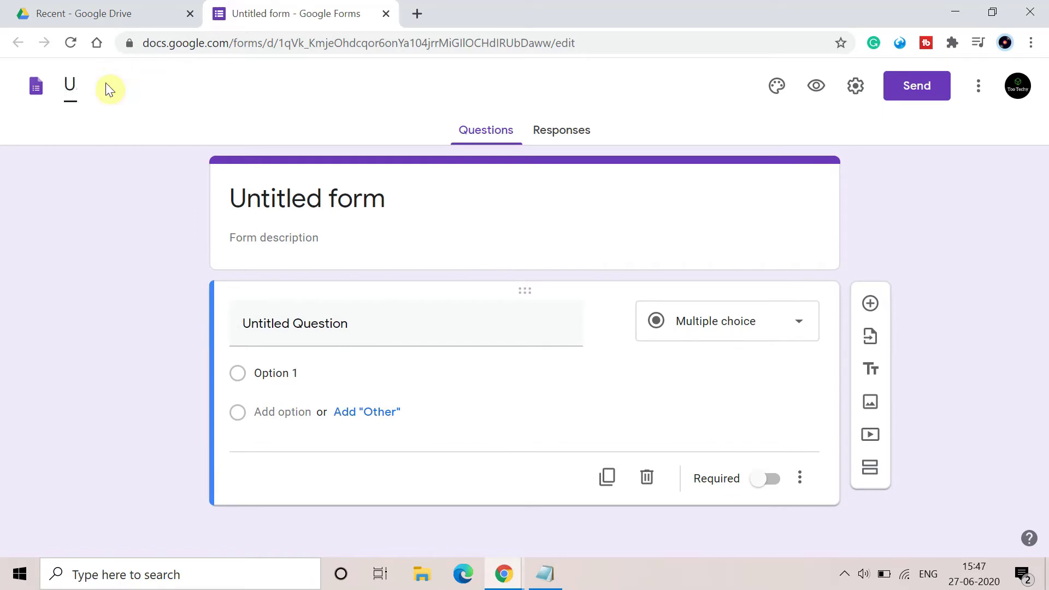
{"action": "type", "text": "Hindi Mon"}
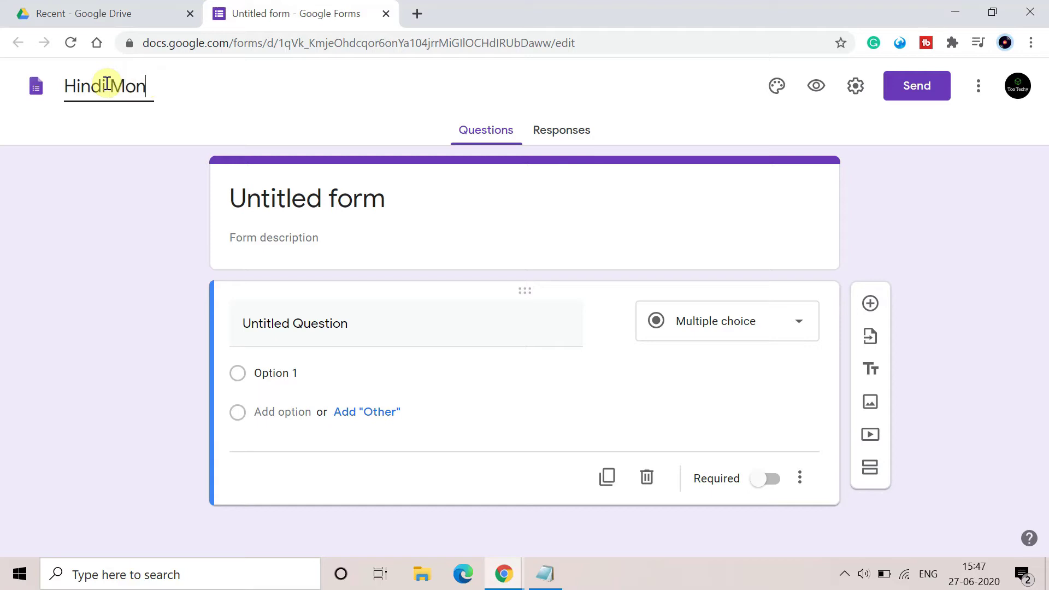
{"action": "type", "text": "tly Test"}
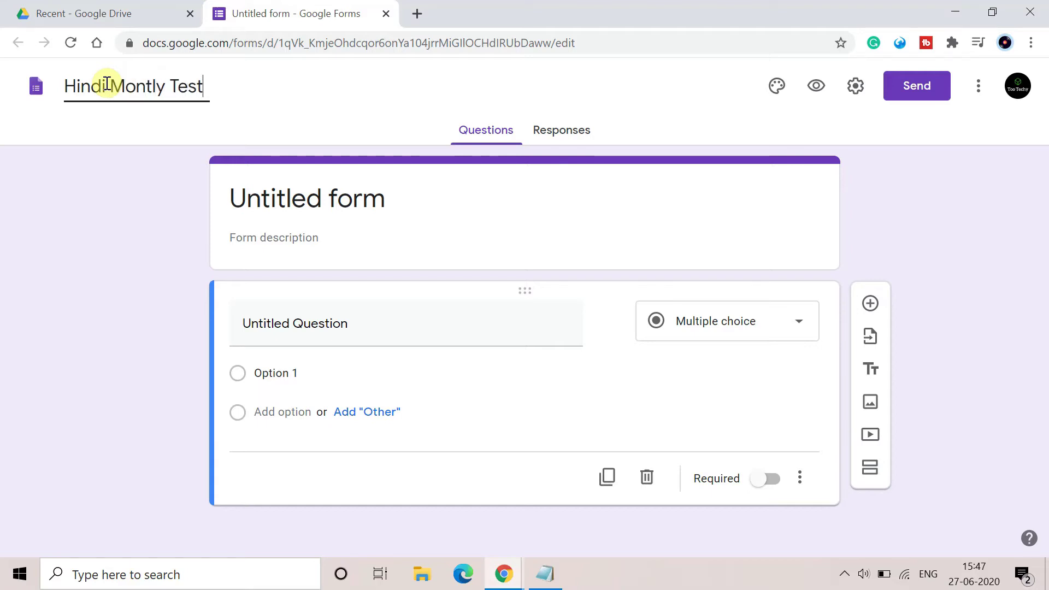
{"action": "left_click", "coordinate": [319, 236]}
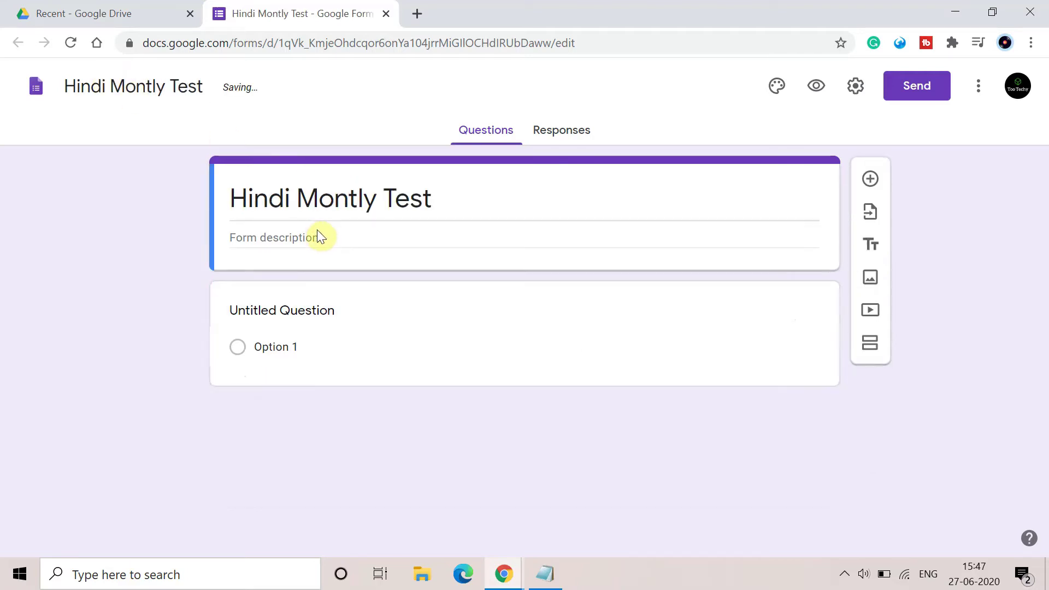
{"action": "left_click", "coordinate": [323, 239]}
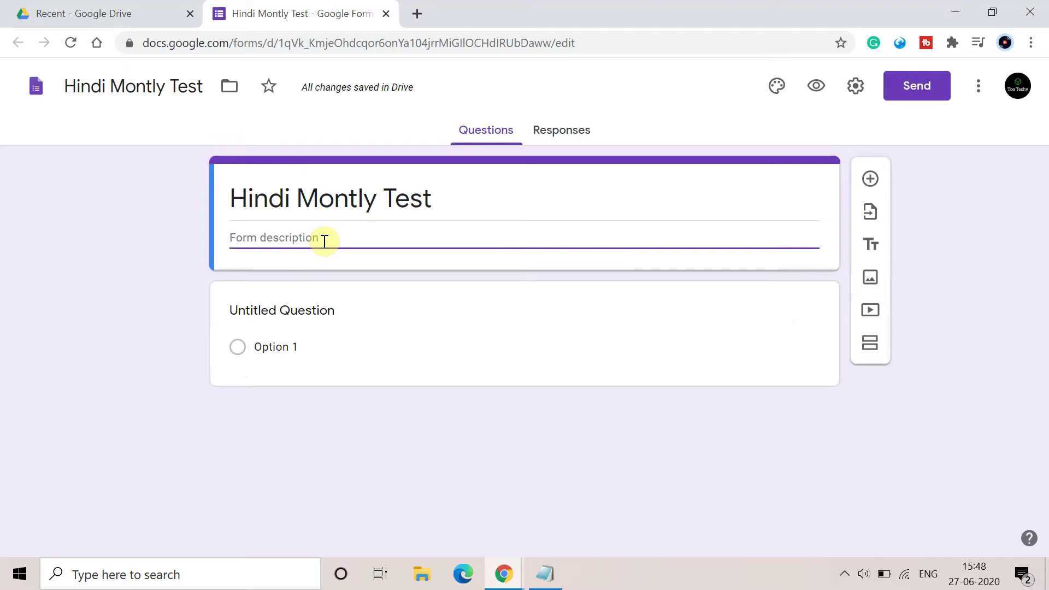
Enter the description 'Hindi Teacher/ June Monthy Test ( Total Marks : 25)' below the title.
{"action": "type", "text": "Hind"}
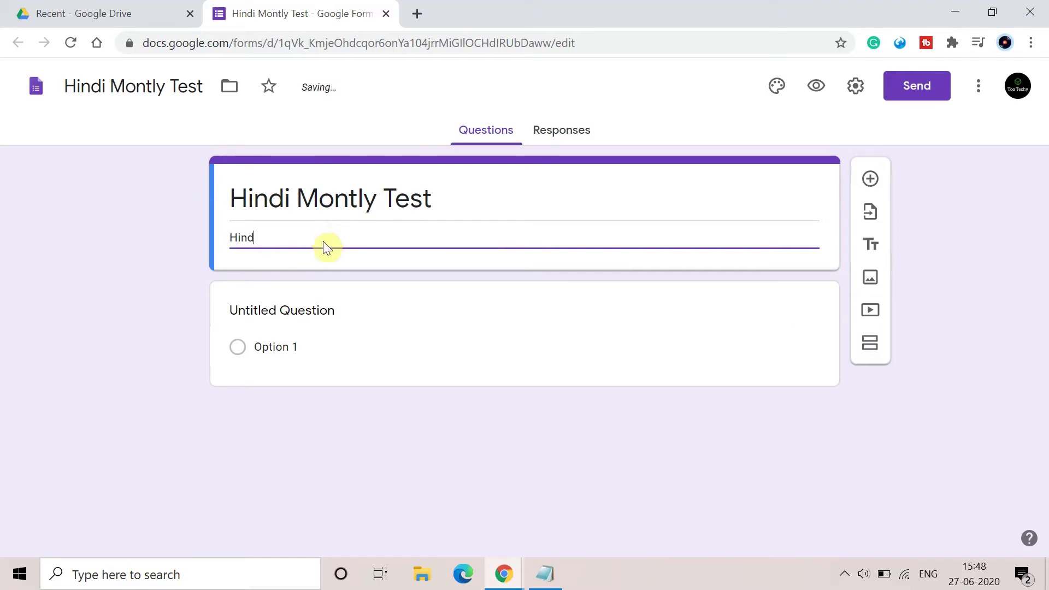
{"action": "type", "text": "i Tea"}
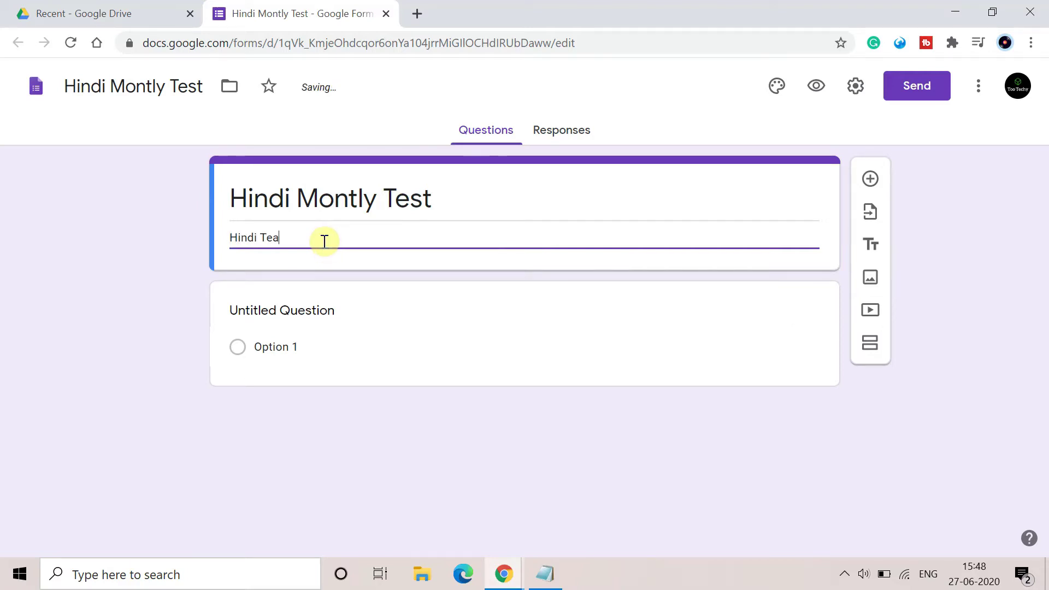
{"action": "type", "text": "cher"}
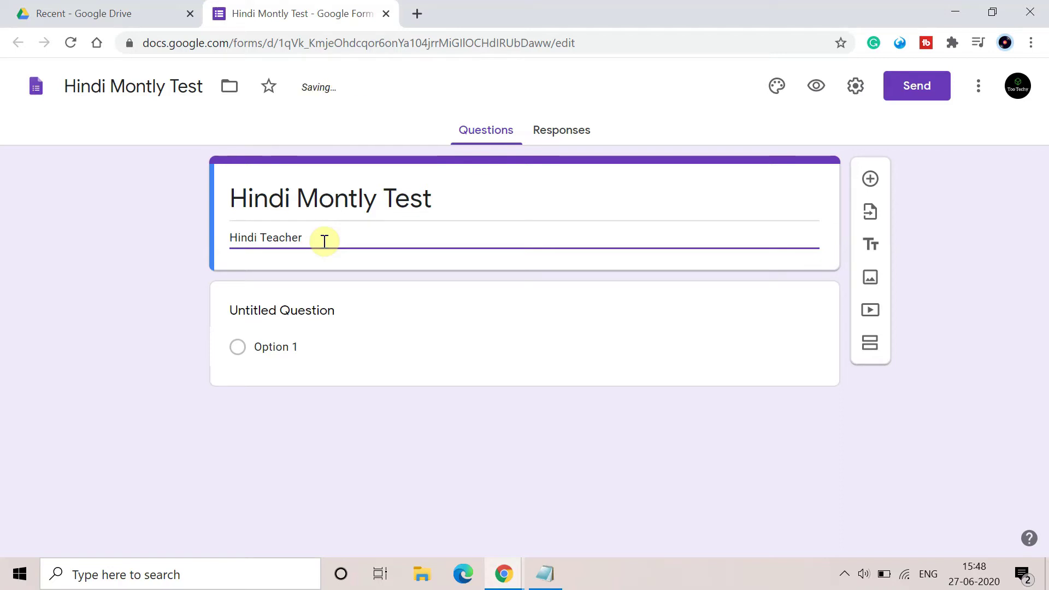
{"action": "type", "text": "/ Jut"}
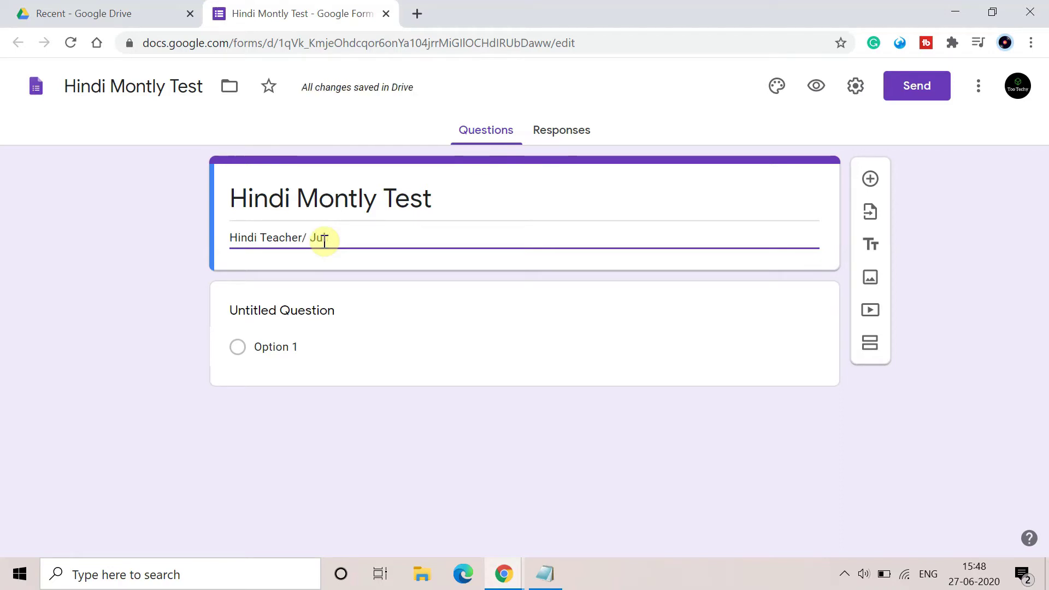
{"action": "type", "text": "ne Montl"}
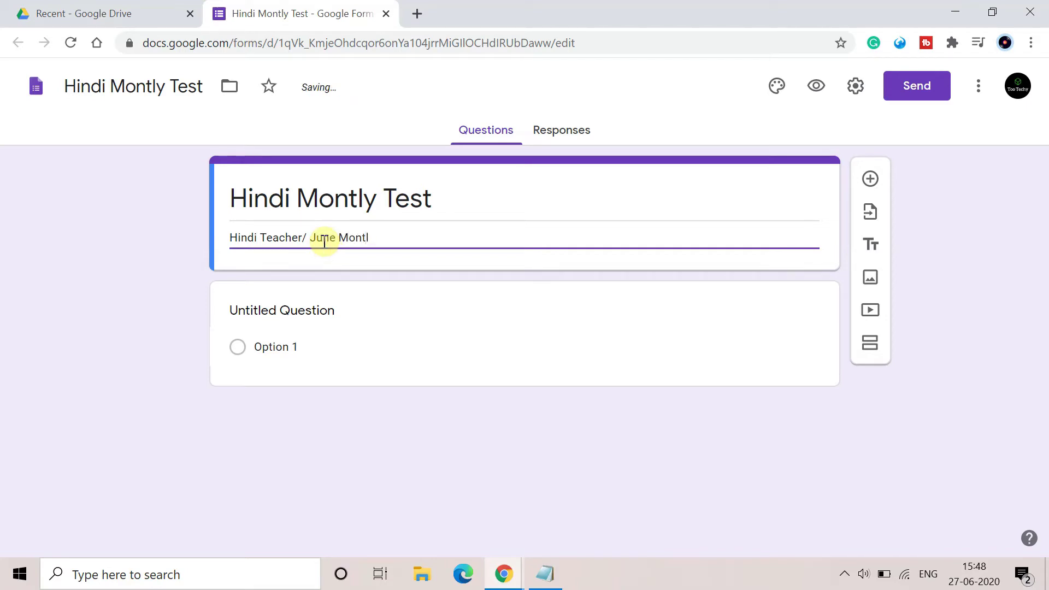
{"action": "type", "text": "yhl"}
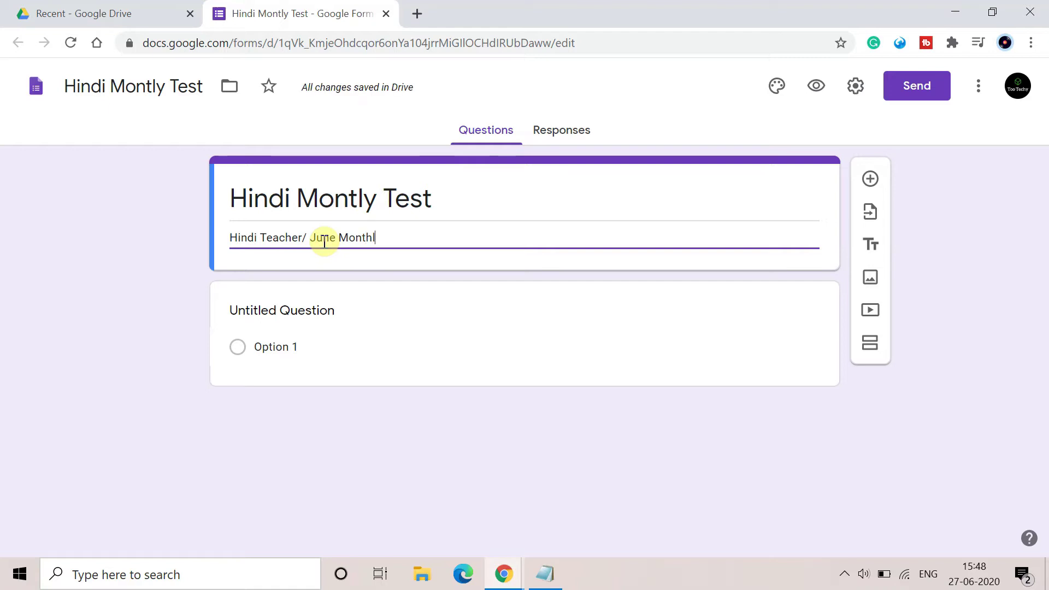
{"action": "type", "text": "t"}
{"action": "key", "text": "BackSpace"}
{"action": "key", "text": "BackSpace"}
{"action": "type", "text": "y "}
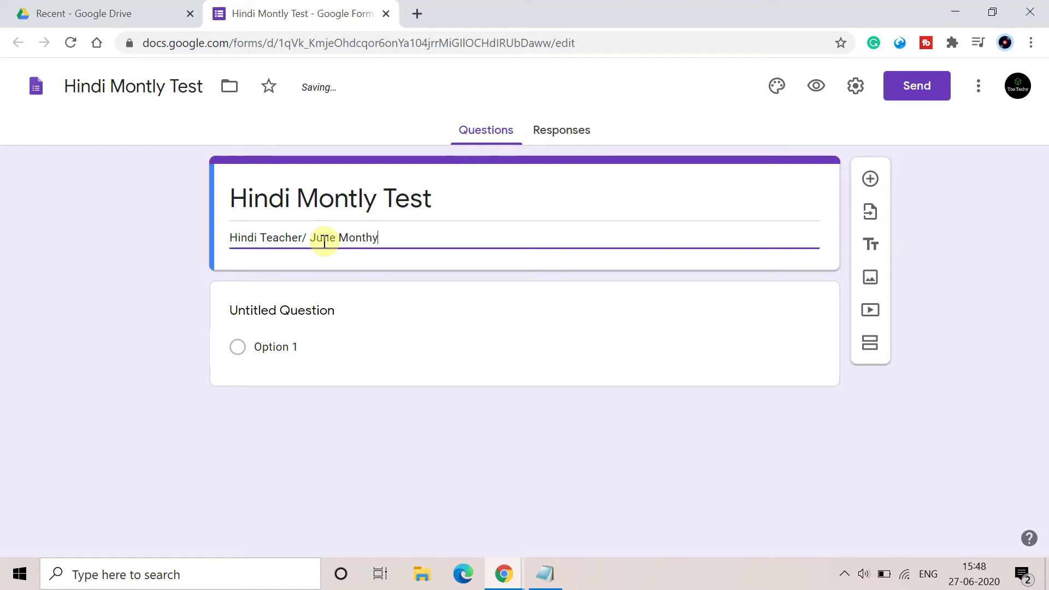
{"action": "type", "text": "Test"}
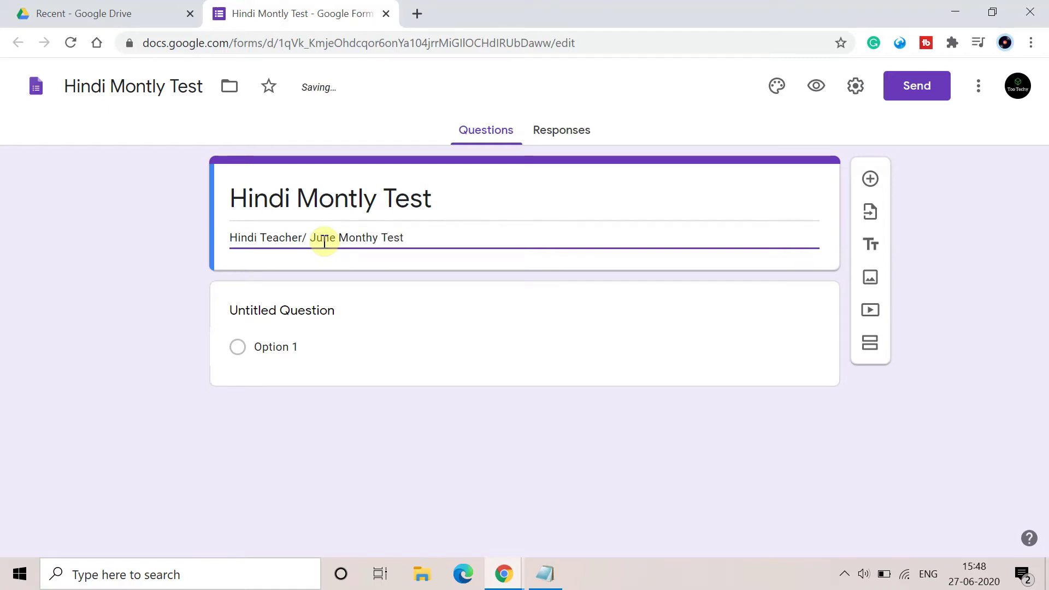
{"action": "type", "text": " ("}
{"action": "key", "text": "BackSpace"}
{"action": "key", "text": "BackSpace"}
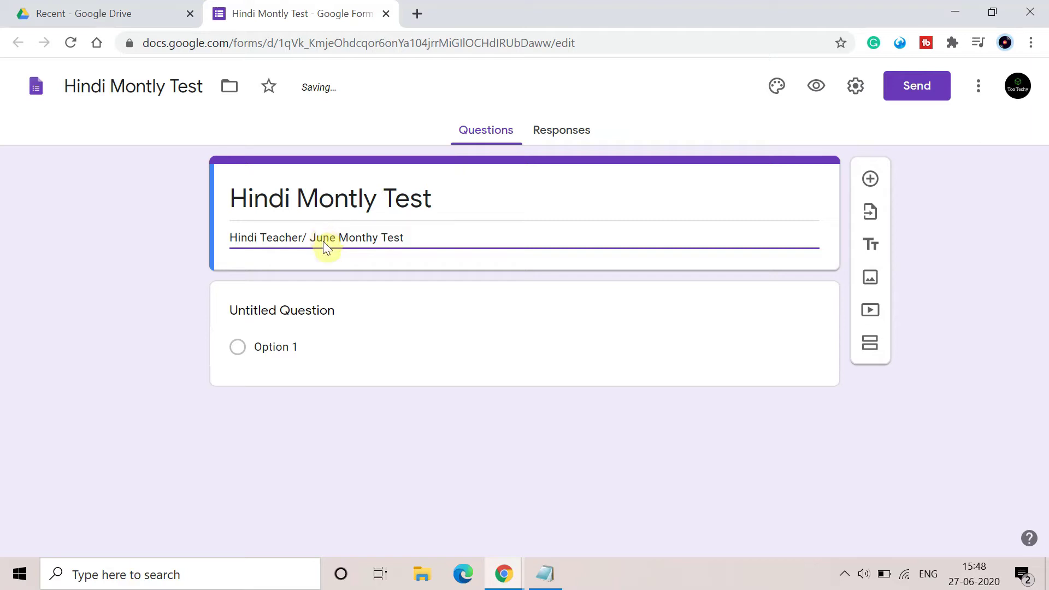
{"action": "type", "text": "()"}
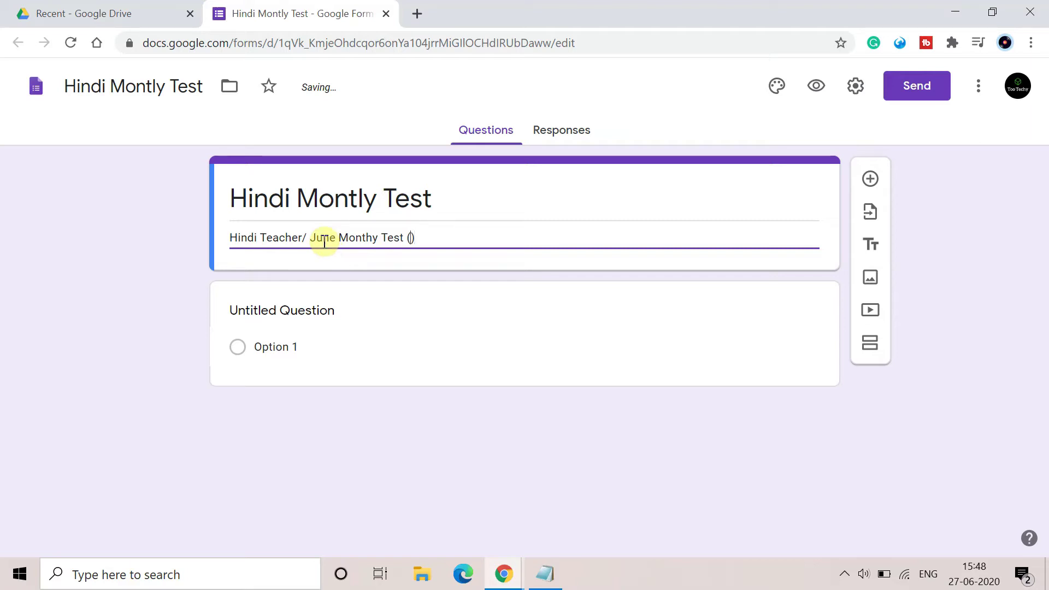
{"action": "type", "text": " Tot"}
{"action": "type", "text": "al Mar"}
{"action": "type", "text": "sk"}
{"action": "key", "text": "BackSpace"}
{"action": "key", "text": "BackSpace"}
{"action": "type", "text": "ks : 25"}
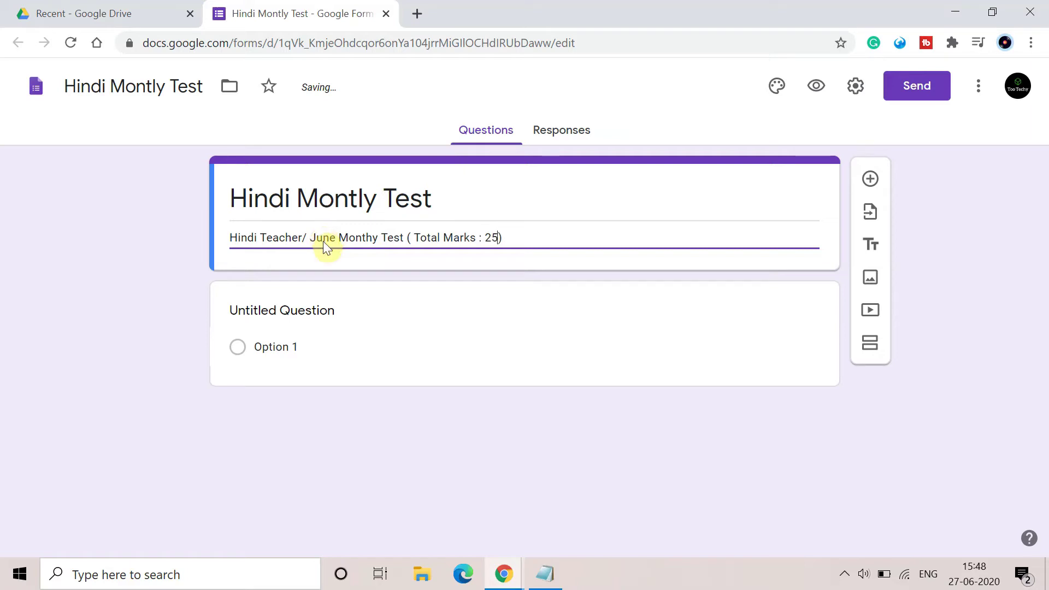
{"action": "left_click", "coordinate": [471, 339]}
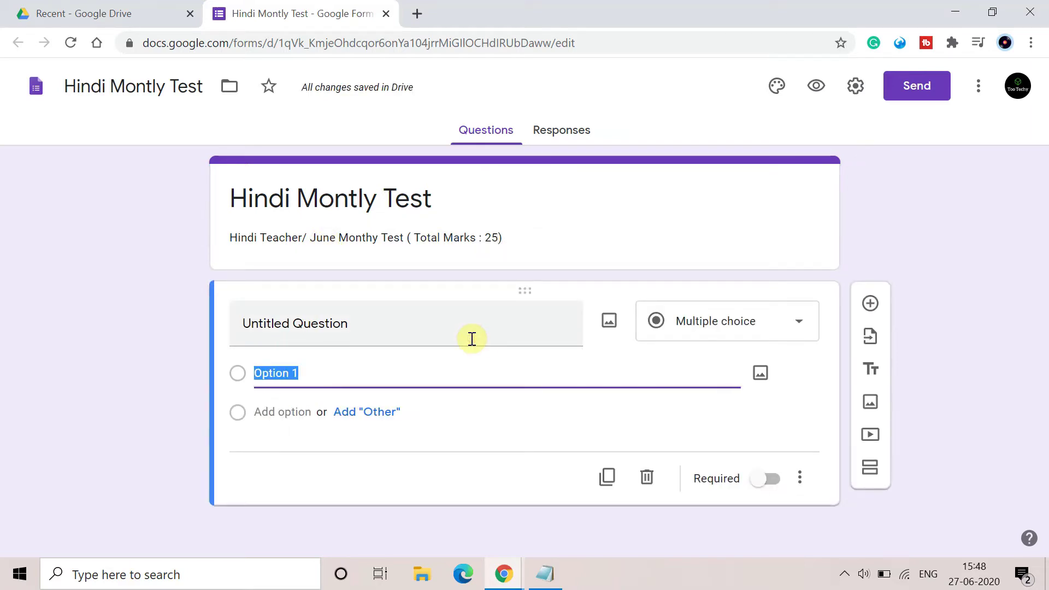
Add a new section, then replace 'Untitled Question' with 'What is your Name?'.
{"action": "left_click", "coordinate": [869, 474]}
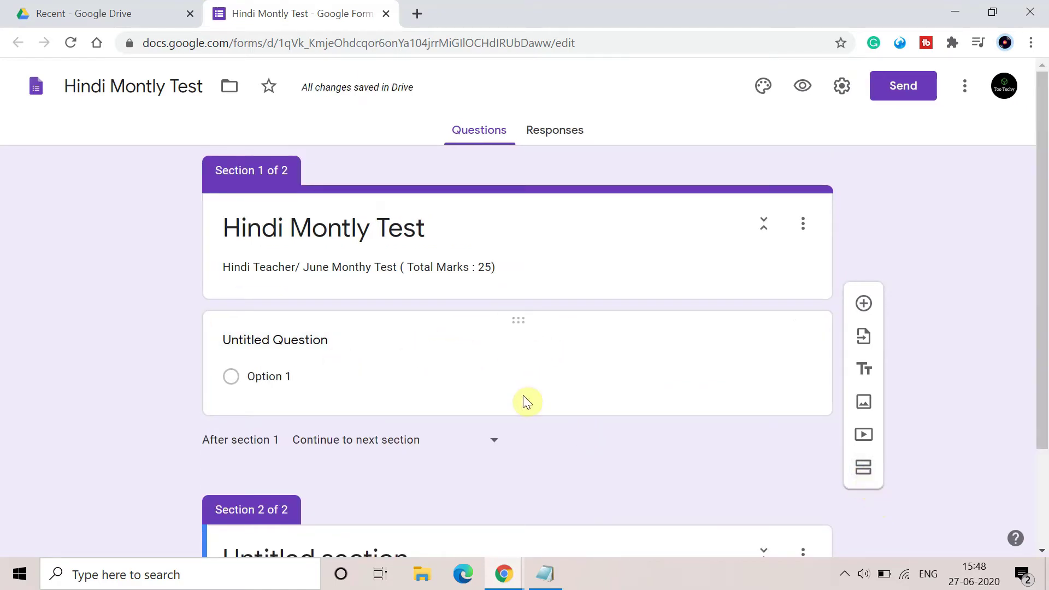
{"action": "scroll", "coordinate": [522, 395], "scroll_direction": "down", "scroll_amount": 3}
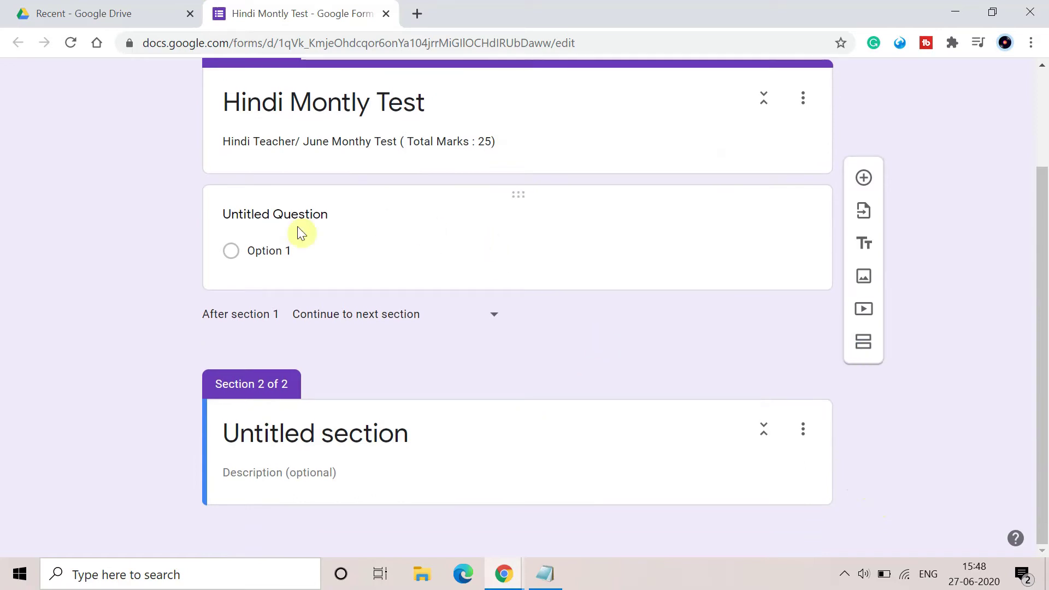
{"action": "left_click", "coordinate": [358, 276]}
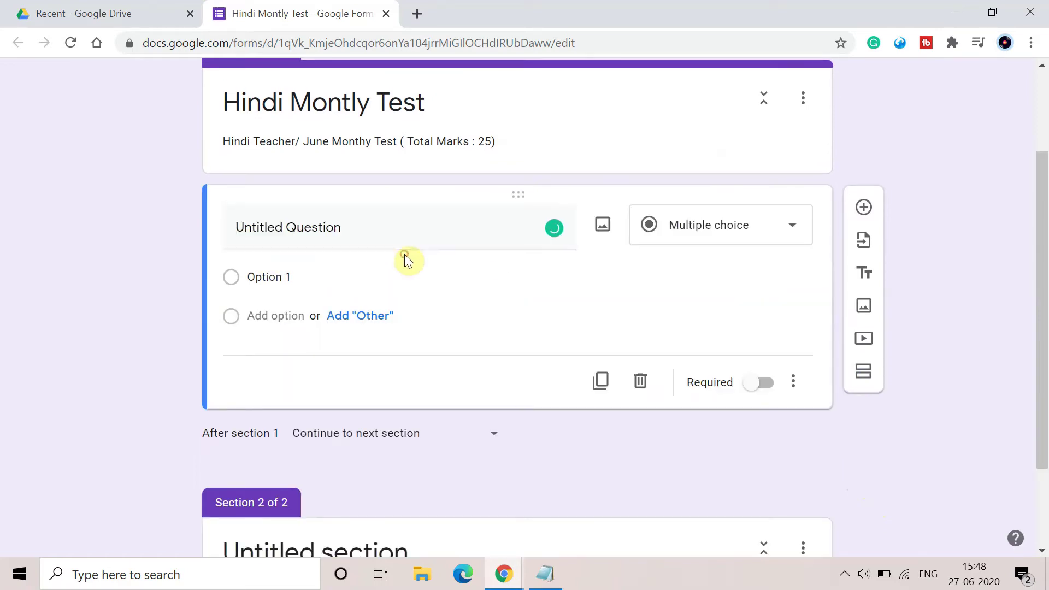
{"action": "left_click", "coordinate": [424, 221]}
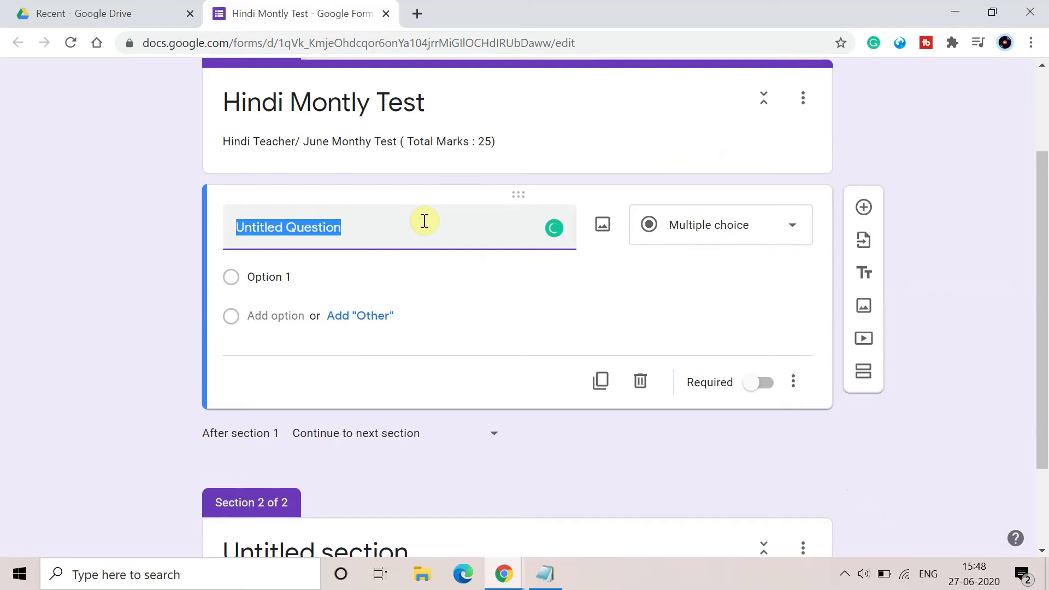
{"action": "key", "text": "BackSpace"}
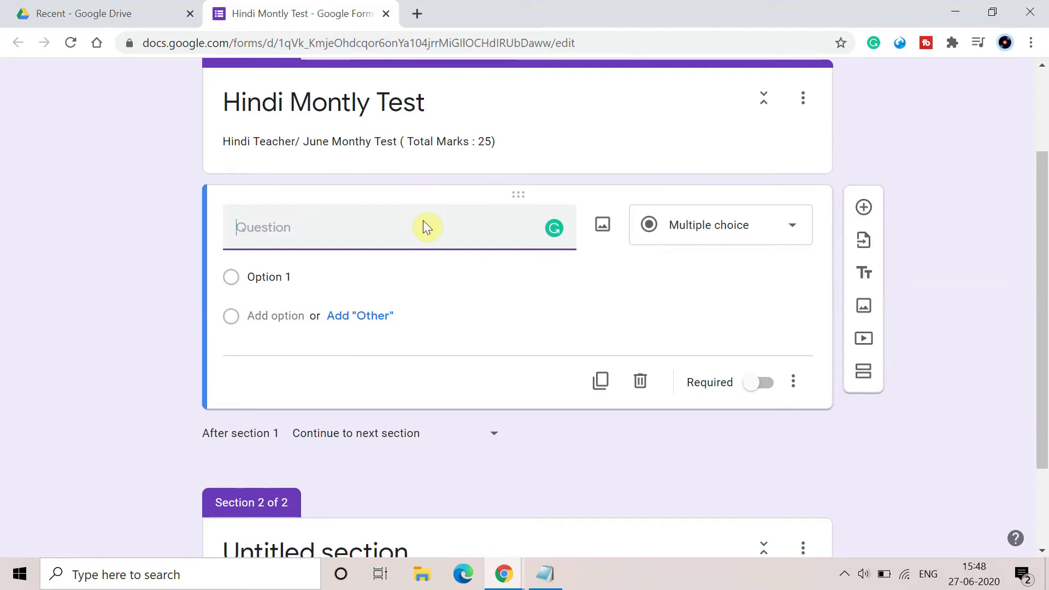
{"action": "scroll", "coordinate": [423, 221], "scroll_direction": "up", "scroll_amount": 2}
{"action": "scroll", "coordinate": [423, 221], "scroll_direction": "down", "scroll_amount": 2}
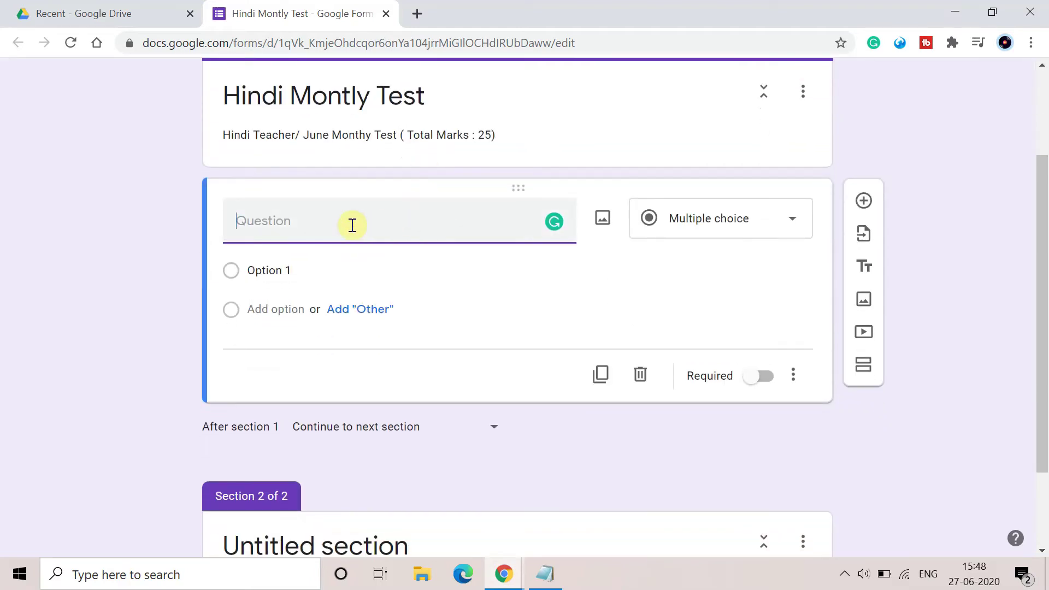
{"action": "type", "text": "What is your Name"}
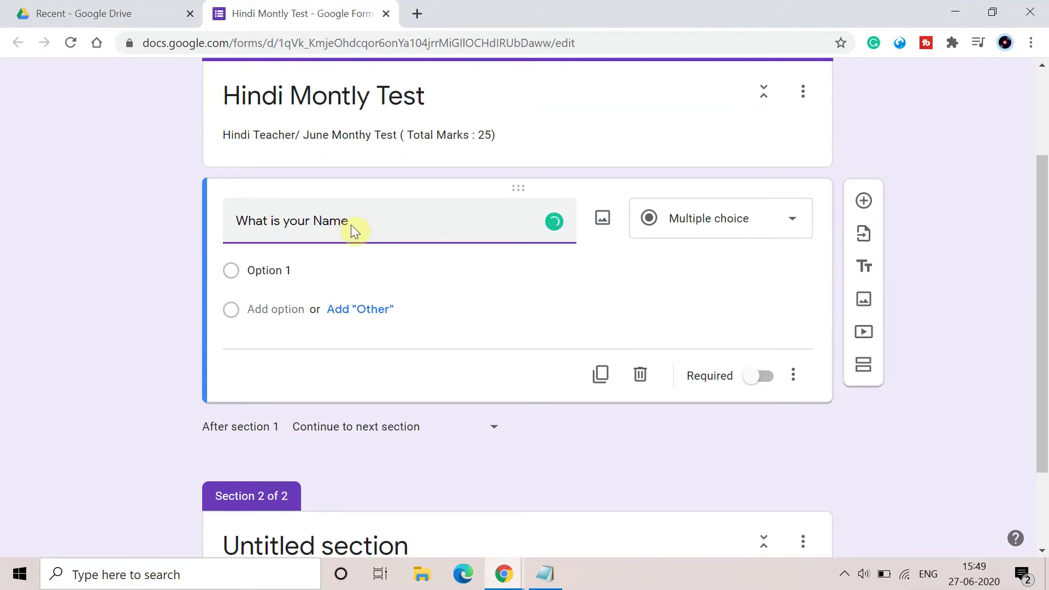
{"action": "type", "text": "?"}
Make the name question Short answer with the description 'First Name , Last Name'.
{"action": "left_click", "coordinate": [790, 225]}
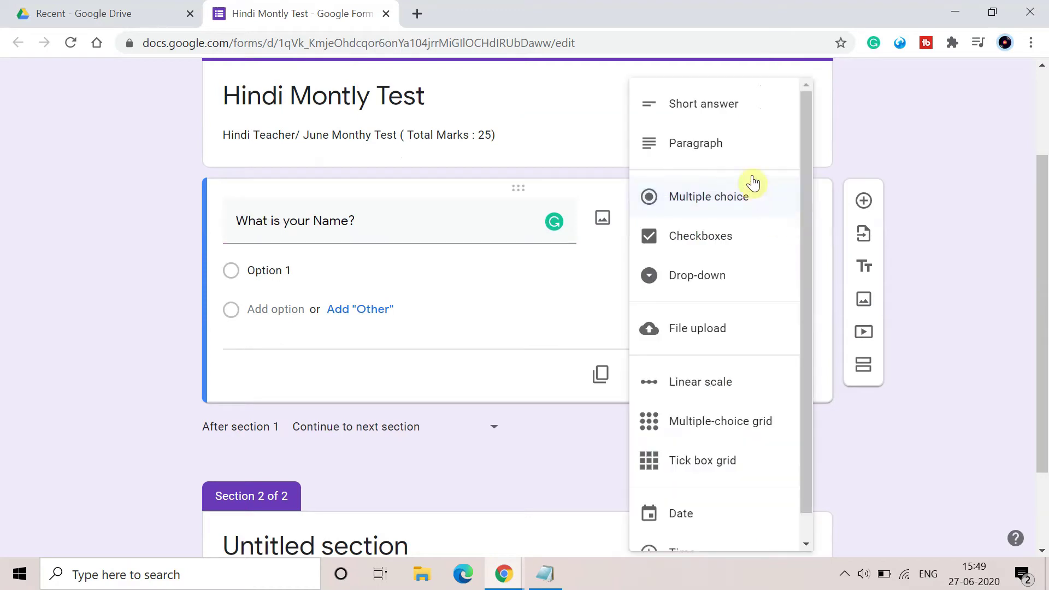
{"action": "left_click", "coordinate": [743, 99]}
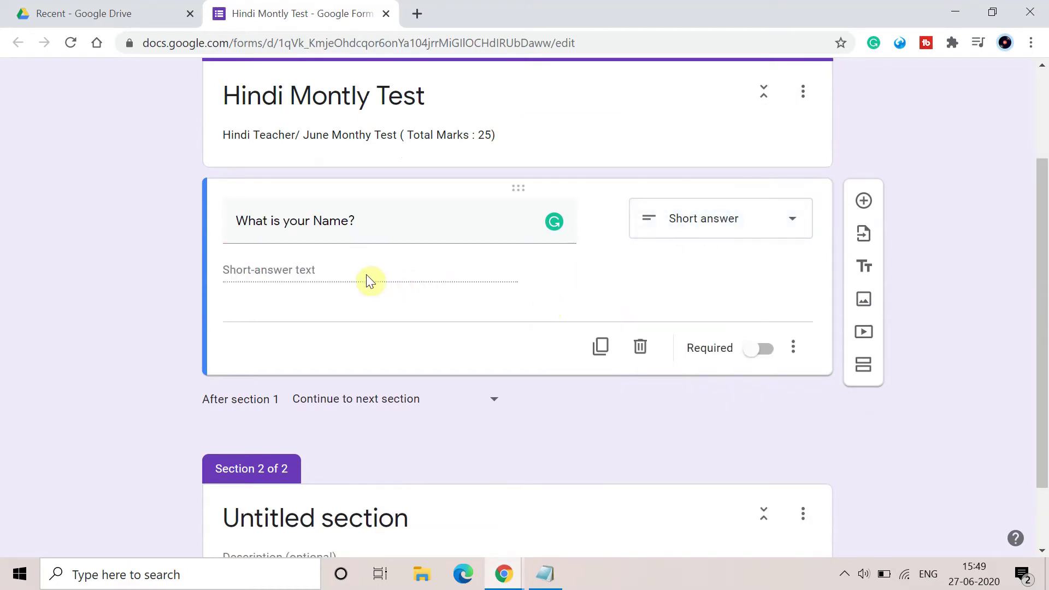
{"action": "left_click", "coordinate": [792, 353]}
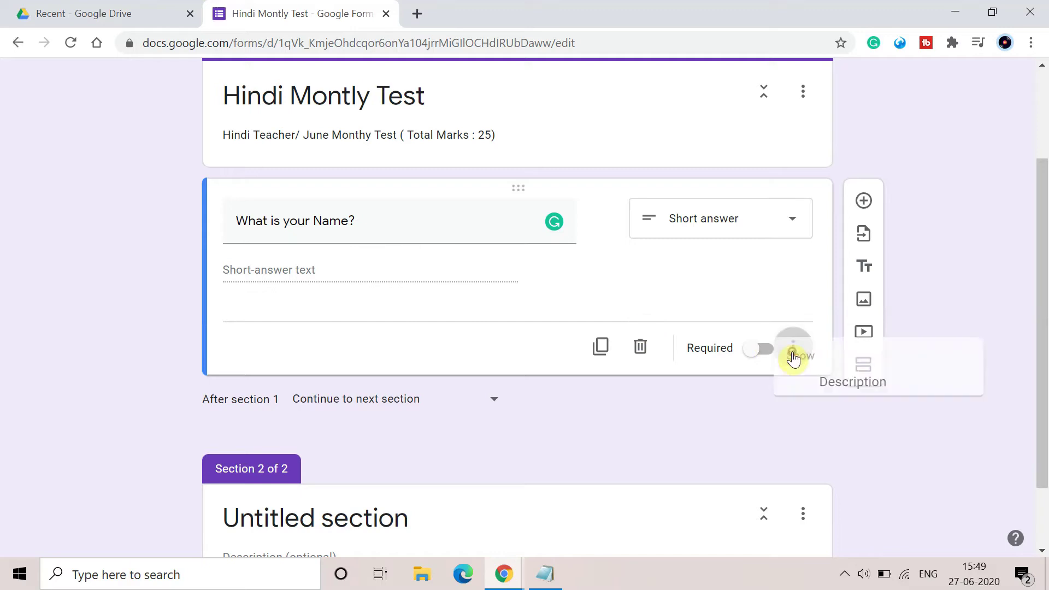
{"action": "left_click", "coordinate": [823, 421]}
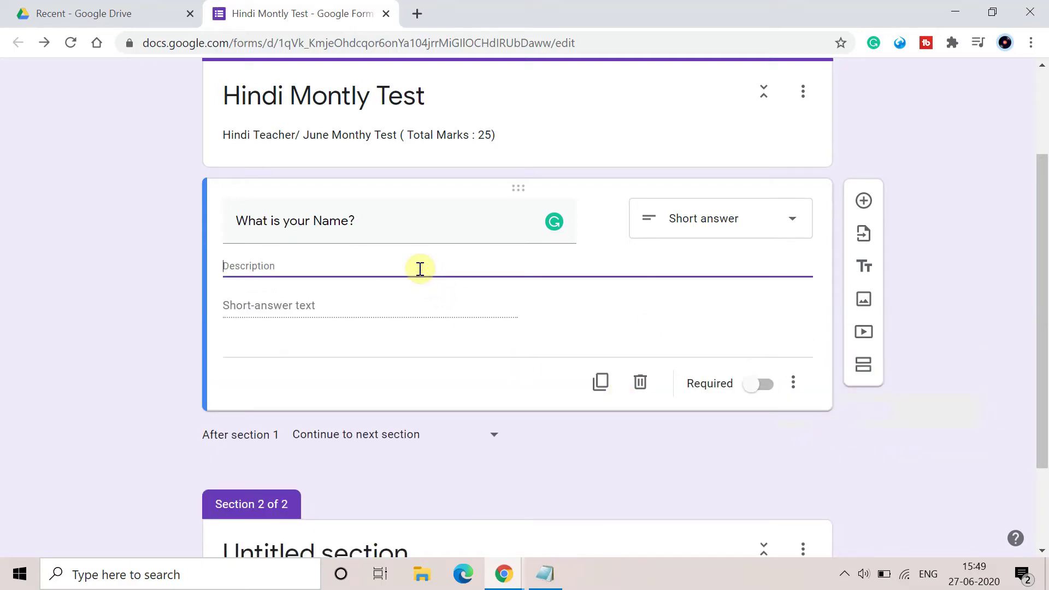
{"action": "type", "text": "La"}
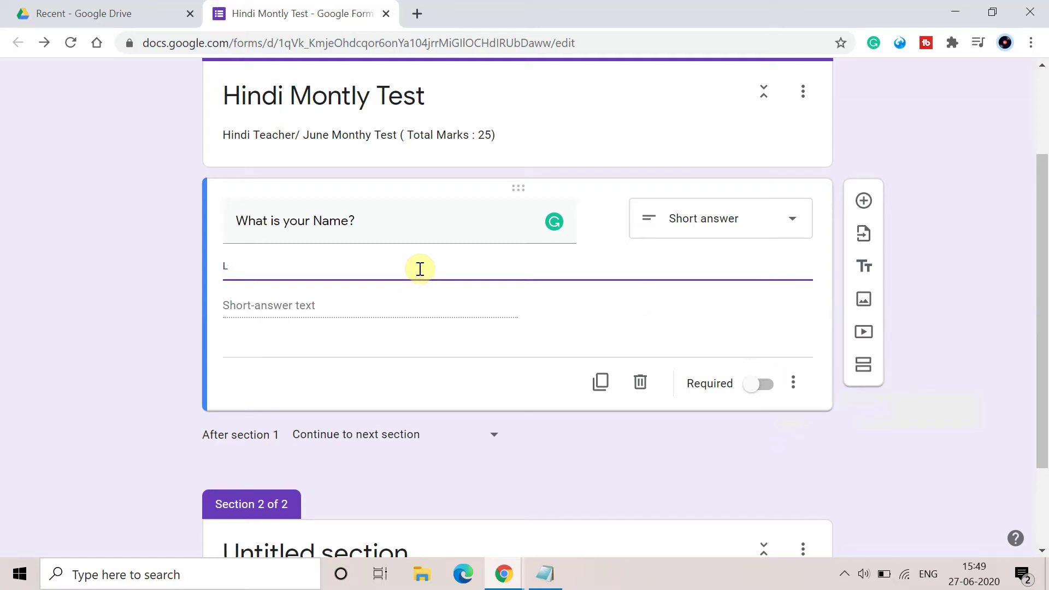
{"action": "key", "text": "BackSpace"}
{"action": "type", "text": "First Name , Lasset"}
{"action": "key", "text": "BackSpace"}
{"action": "key", "text": "BackSpace"}
{"action": "key", "text": "BackSpace"}
{"action": "type", "text": "t Name"}
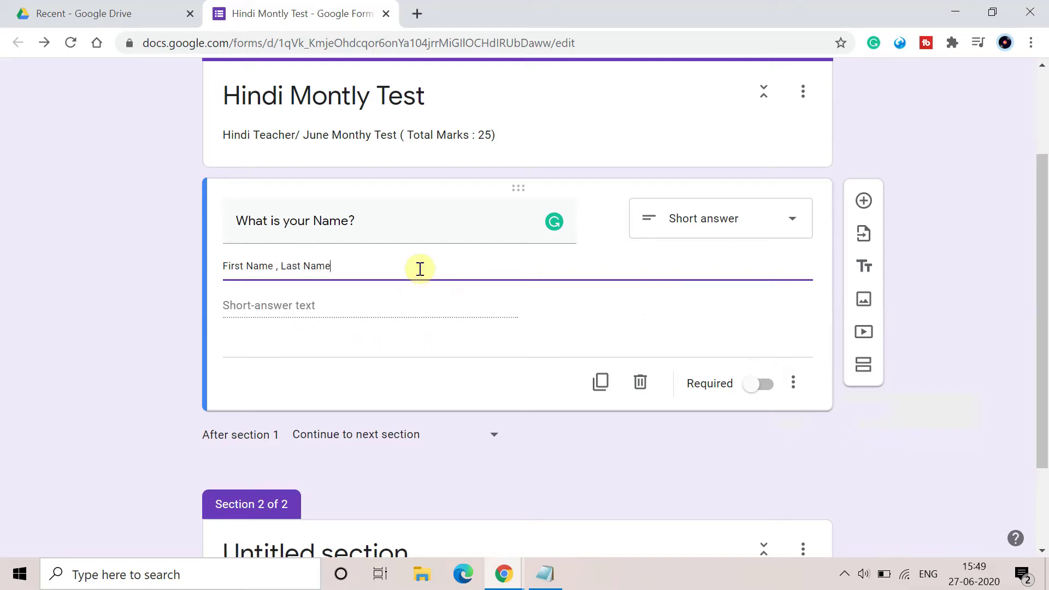
{"action": "left_click", "coordinate": [486, 381]}
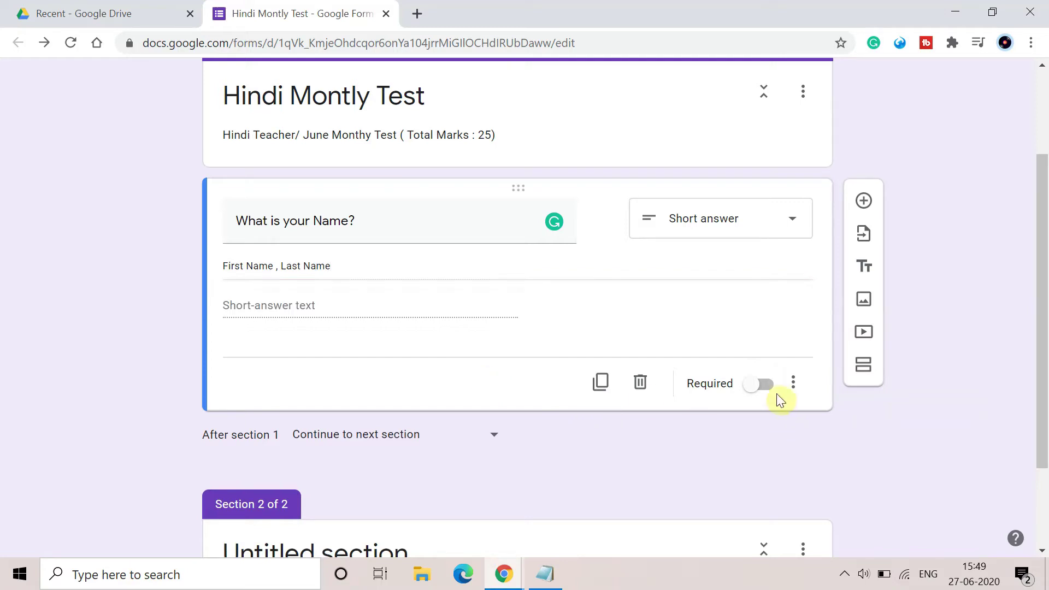
Mark the name question as required.
{"action": "left_click", "coordinate": [762, 385]}
{"action": "scroll", "coordinate": [999, 383], "scroll_direction": "down", "scroll_amount": 1}
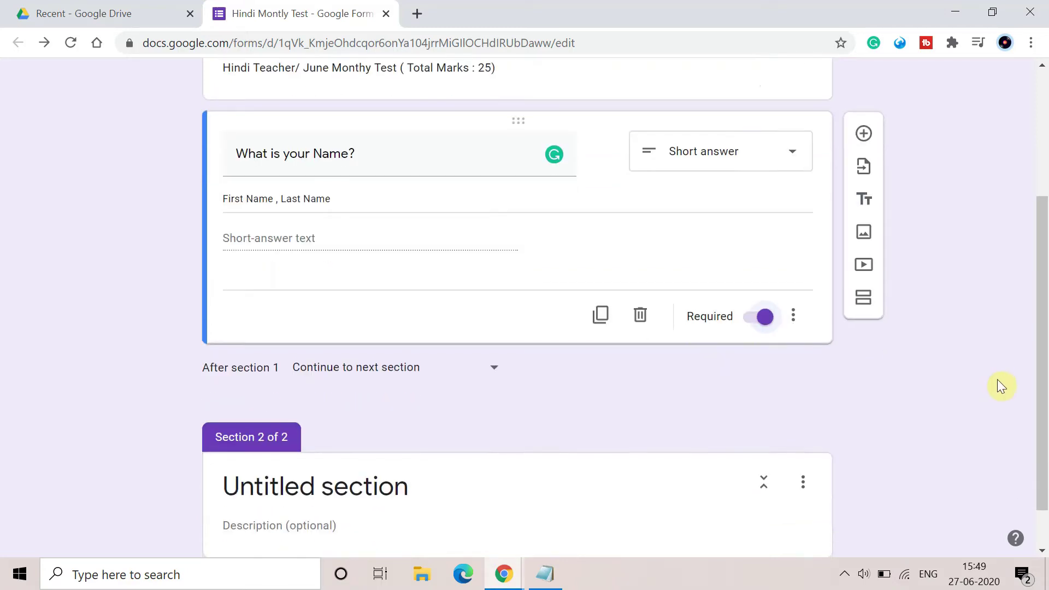
{"action": "scroll", "coordinate": [999, 385], "scroll_direction": "up", "scroll_amount": 3}
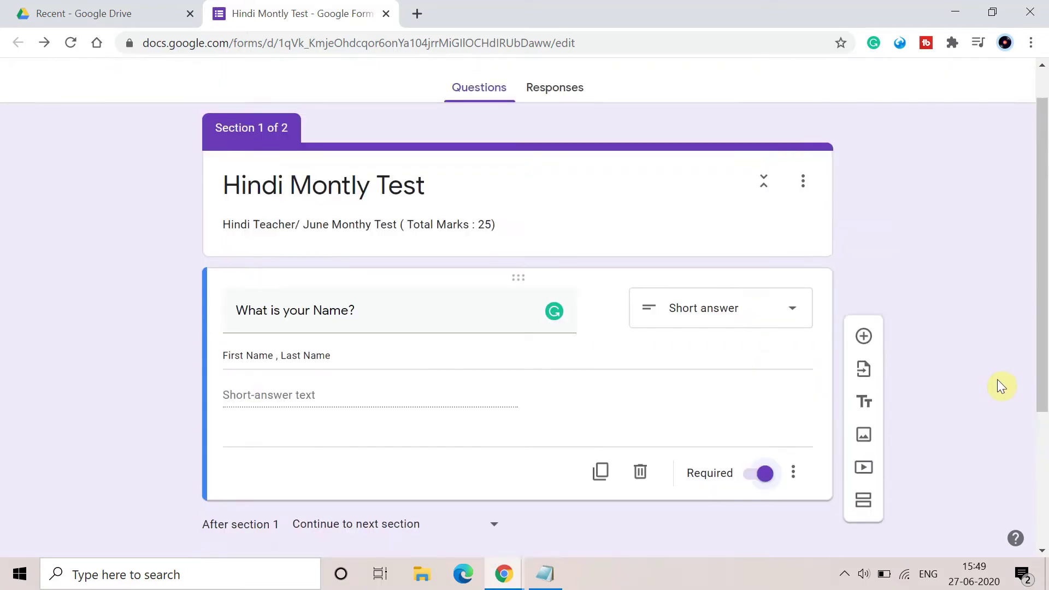
{"action": "scroll", "coordinate": [998, 381], "scroll_direction": "down", "scroll_amount": 1}
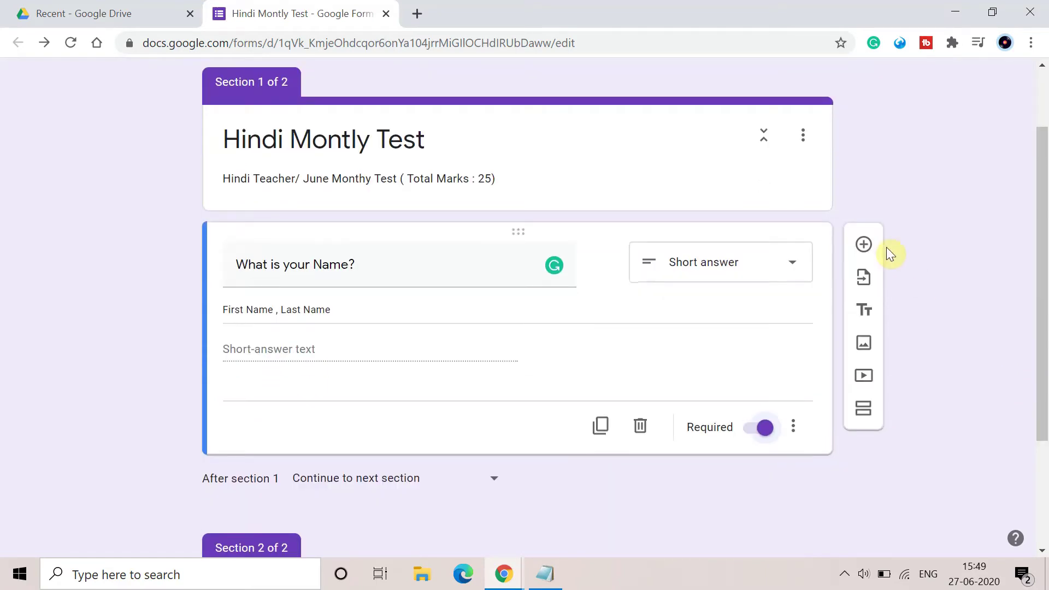
Add a new question titled 'Roll Number'.
{"action": "left_click", "coordinate": [863, 244]}
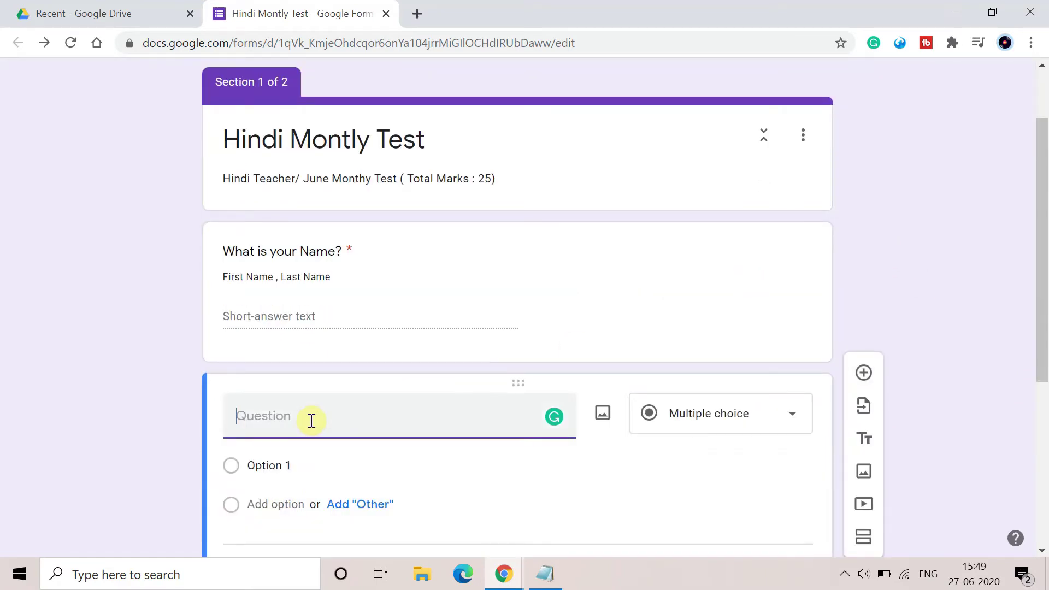
{"action": "type", "text": "Roll Number"}
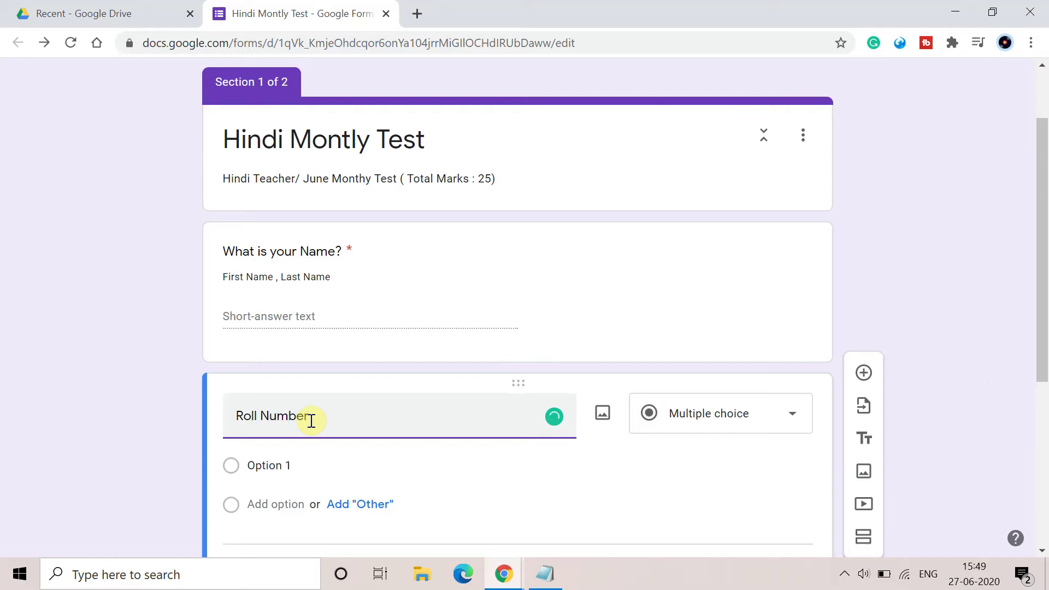
{"action": "scroll", "coordinate": [311, 421], "scroll_direction": "down", "scroll_amount": 3}
{"action": "scroll", "coordinate": [483, 351], "scroll_direction": "down", "scroll_amount": 3}
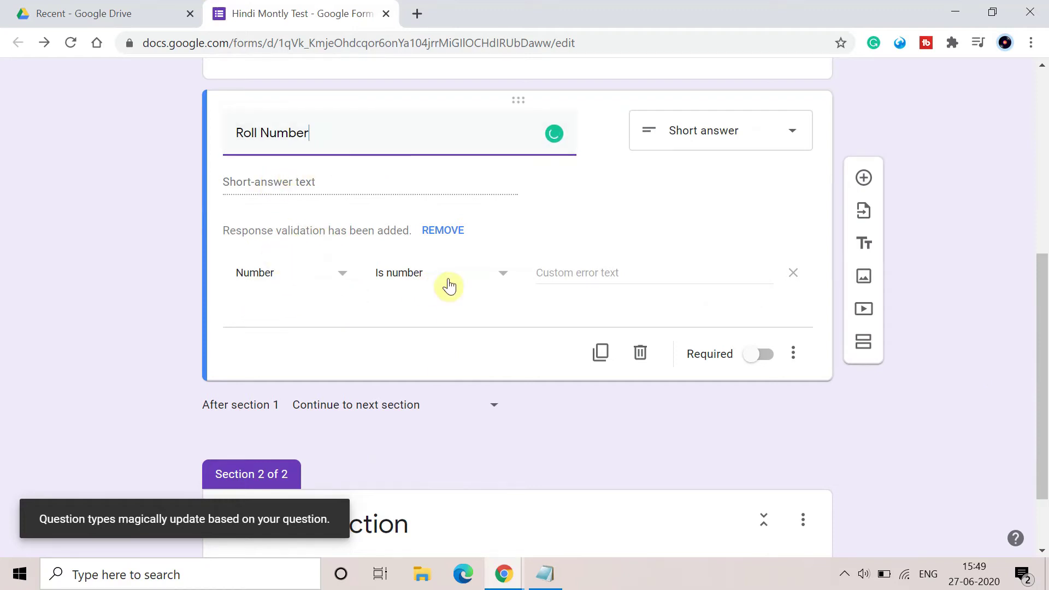
Describe Roll Number as 'Give Correct Roll Number' and make it required.
{"action": "left_click", "coordinate": [795, 354]}
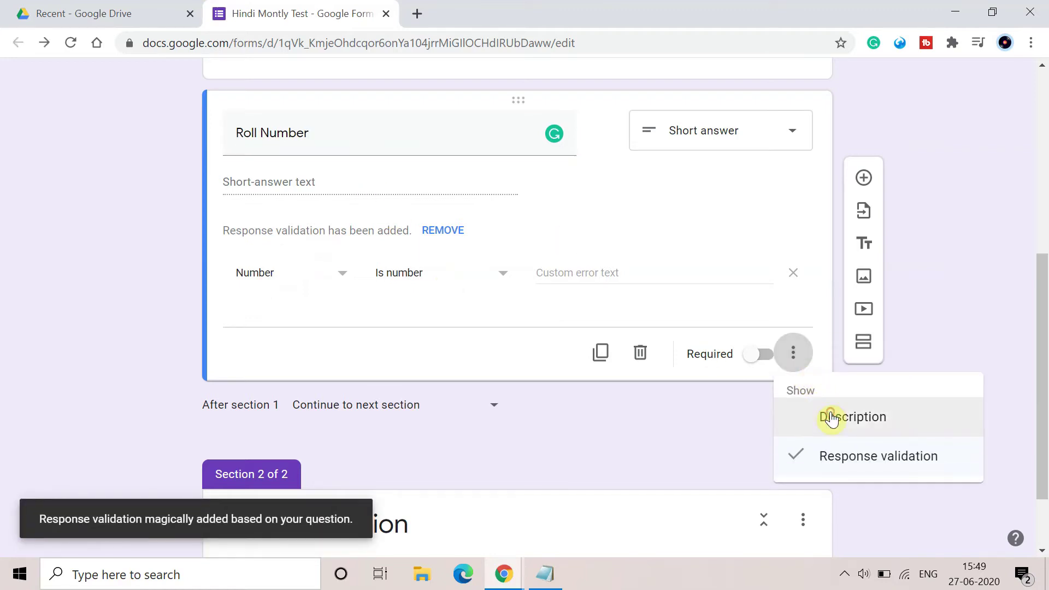
{"action": "left_click", "coordinate": [831, 417]}
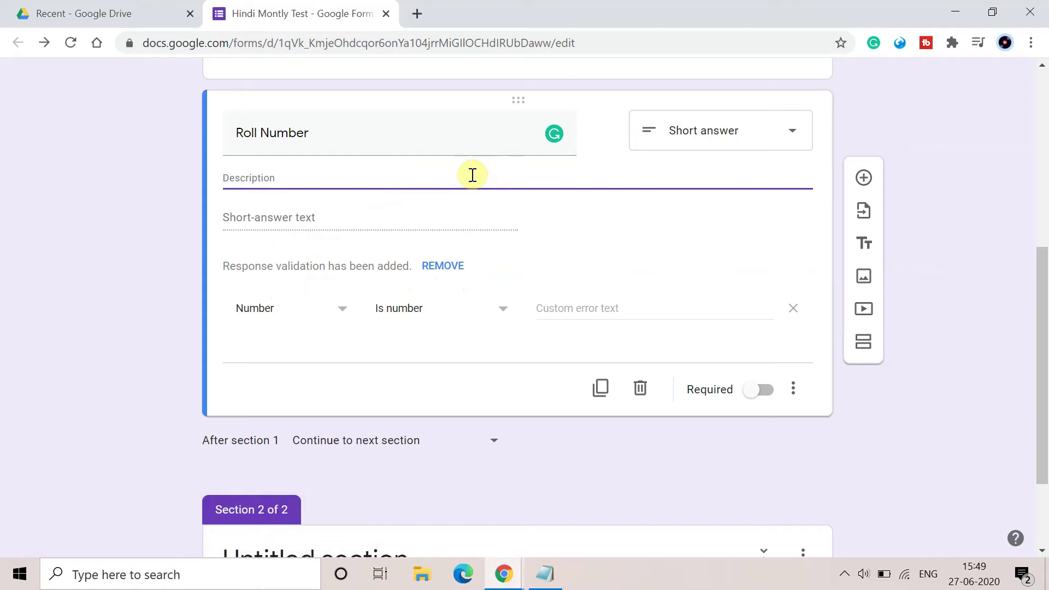
{"action": "type", "text": "Giv"}
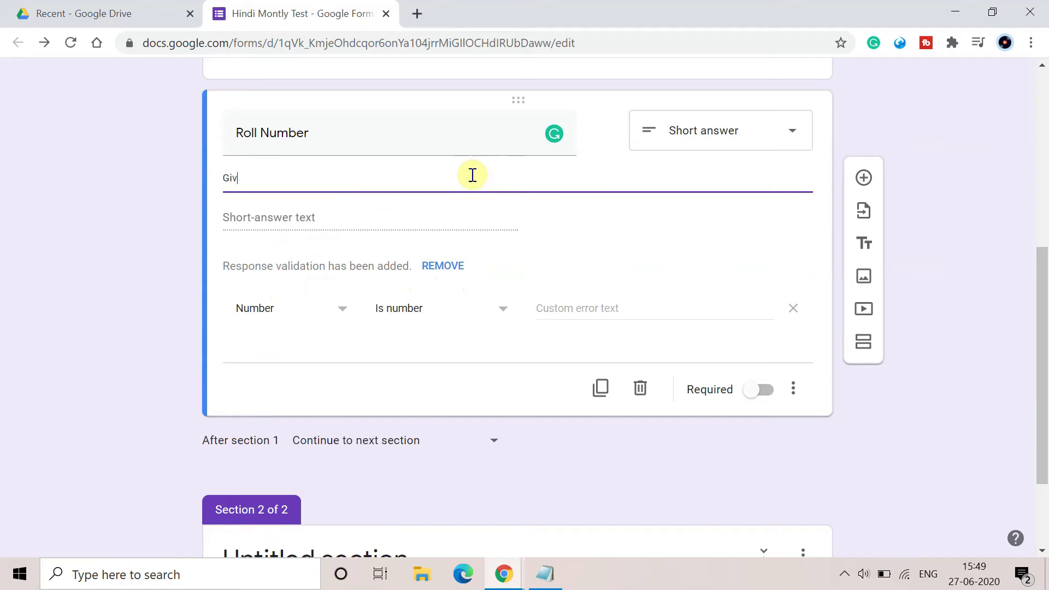
{"action": "type", "text": "e Correct "}
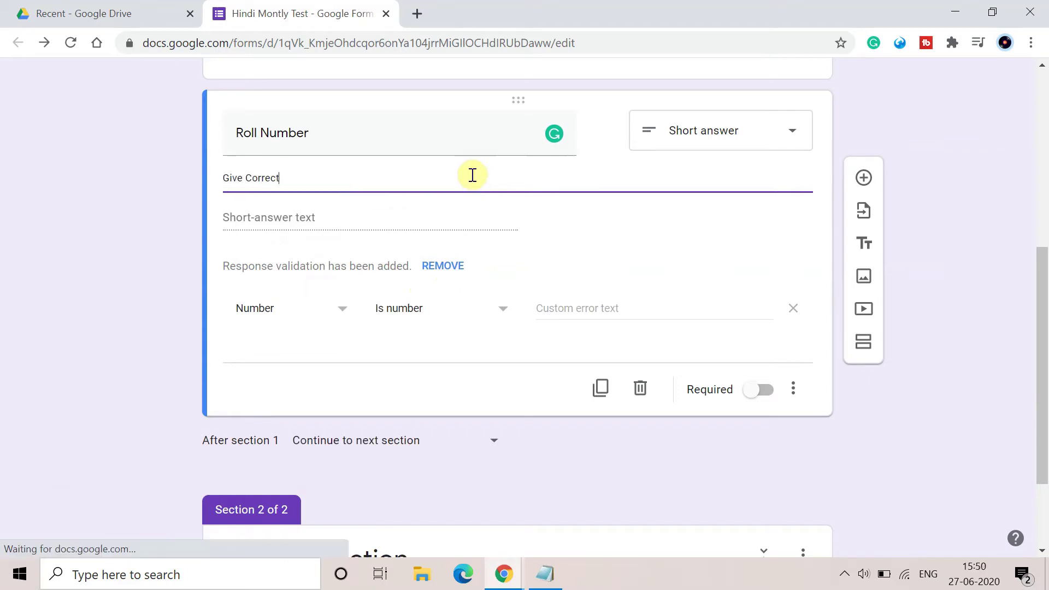
{"action": "type", "text": "Roll"}
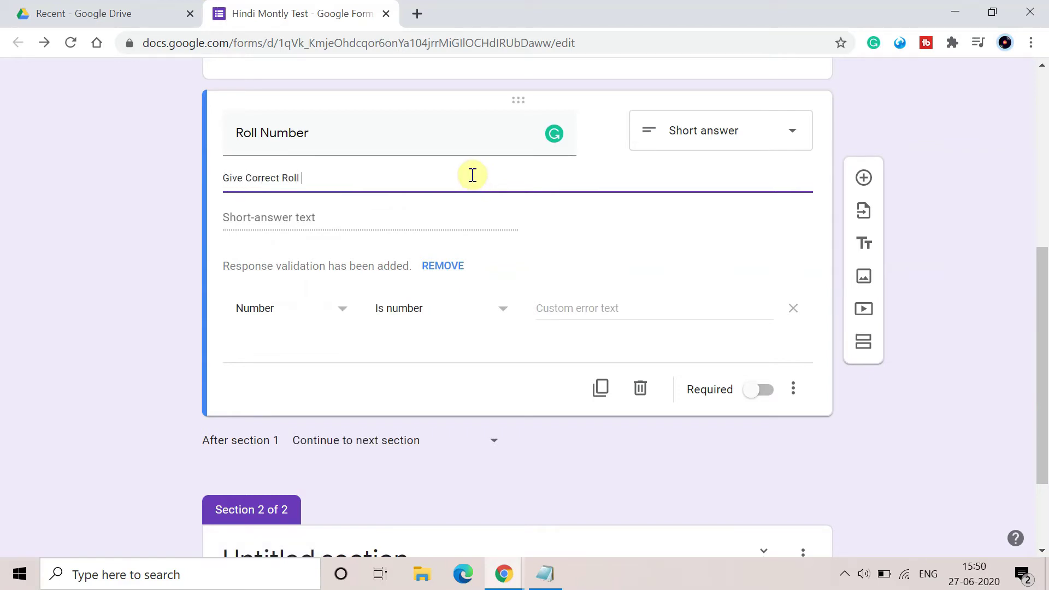
{"action": "type", "text": " Number"}
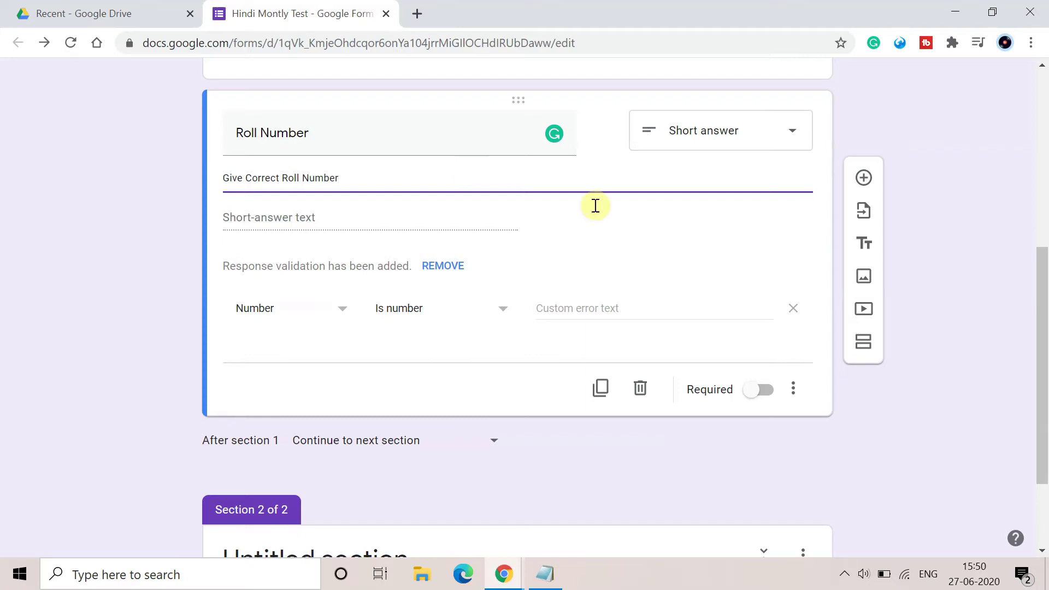
{"action": "left_click", "coordinate": [700, 256]}
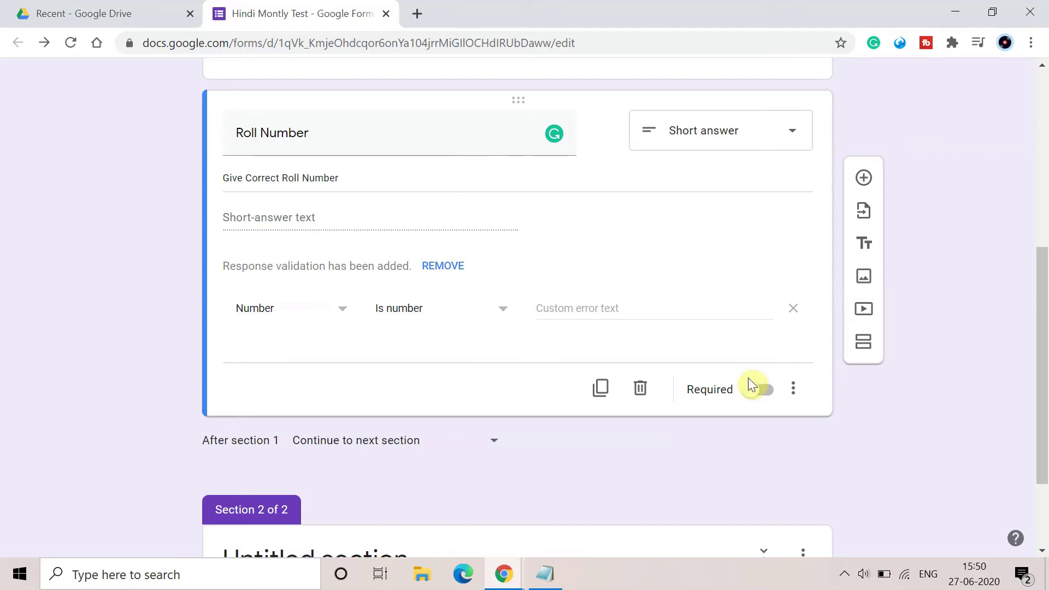
{"action": "left_click", "coordinate": [762, 391]}
{"action": "scroll", "coordinate": [897, 389], "scroll_direction": "down", "scroll_amount": 1}
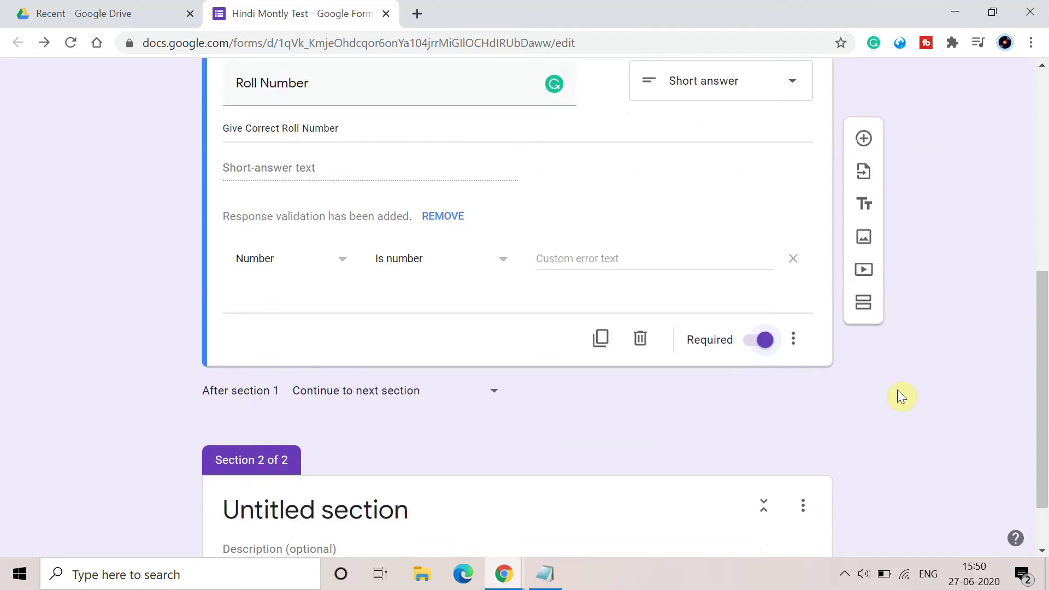
Add a 'Give Your Email' question and accept the suggestion to enable email collection.
{"action": "left_click", "coordinate": [863, 173]}
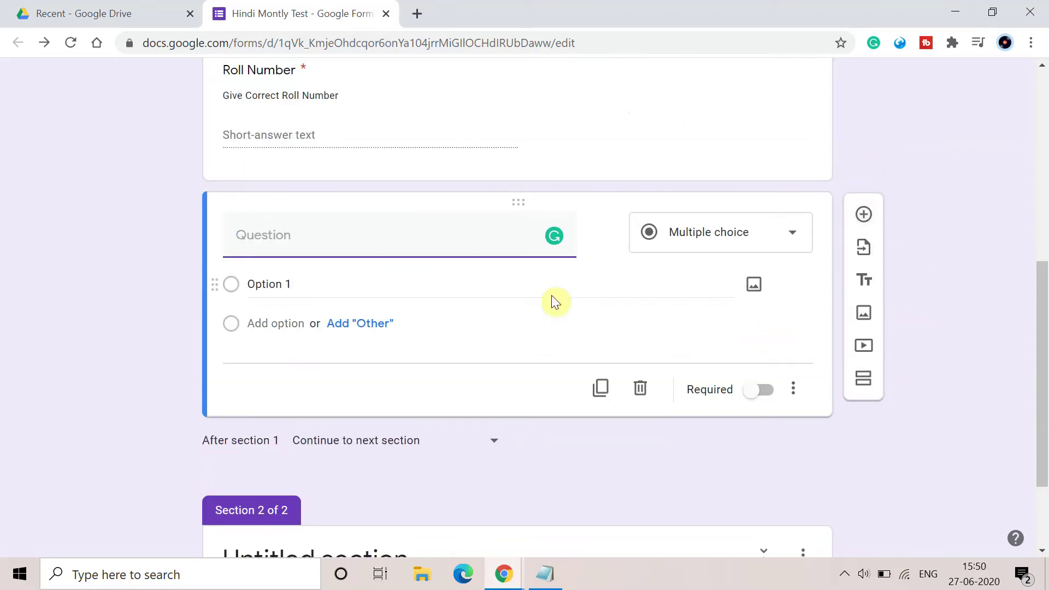
{"action": "type", "text": "Ema"}
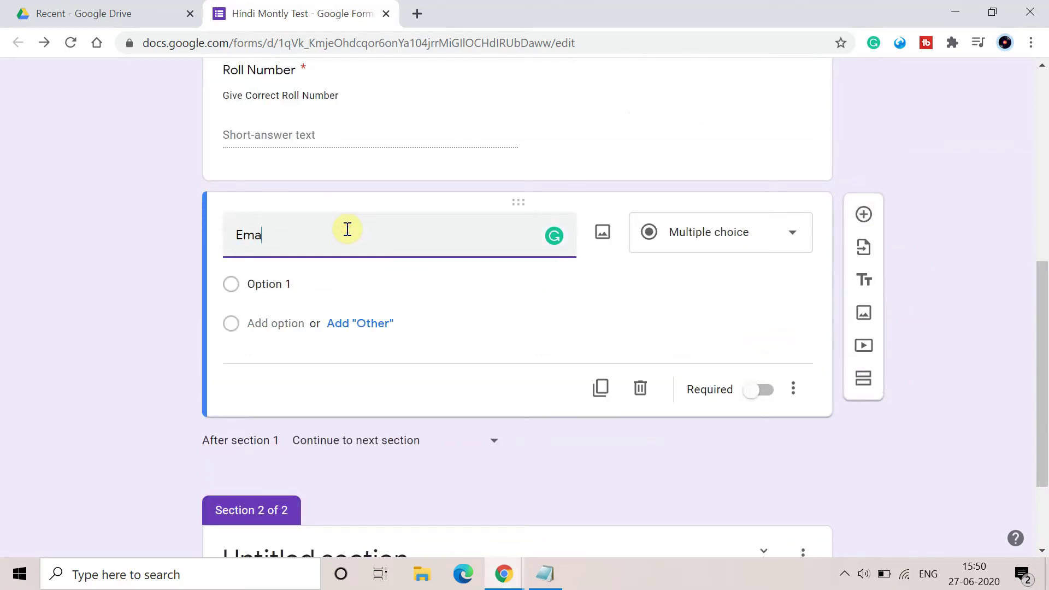
{"action": "type", "text": "il"}
{"action": "key", "text": "Home"}
{"action": "type", "text": "Give"}
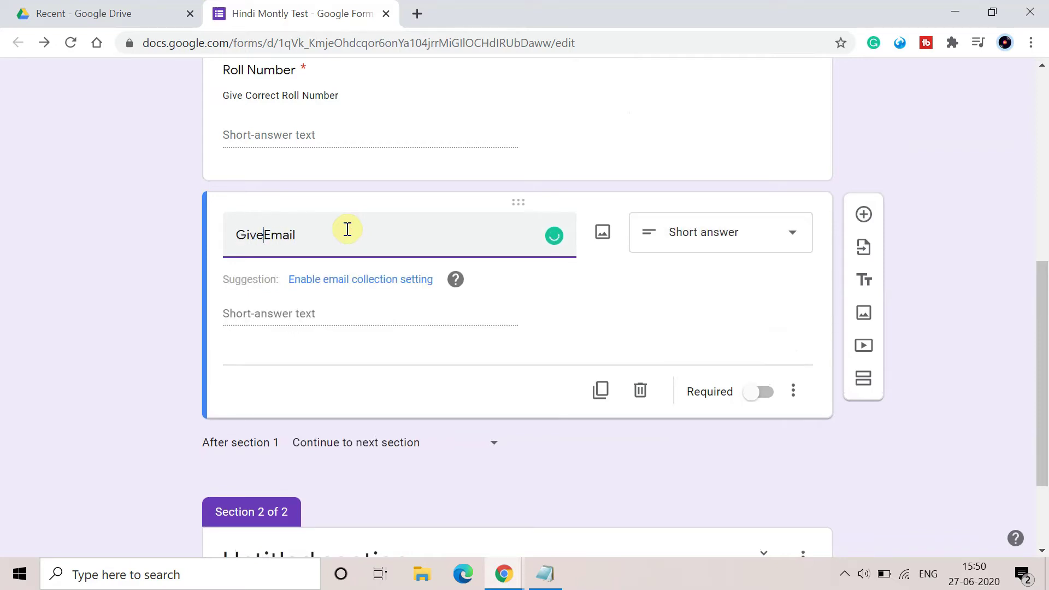
{"action": "type", "text": " Your"}
{"action": "left_click", "coordinate": [397, 281]}
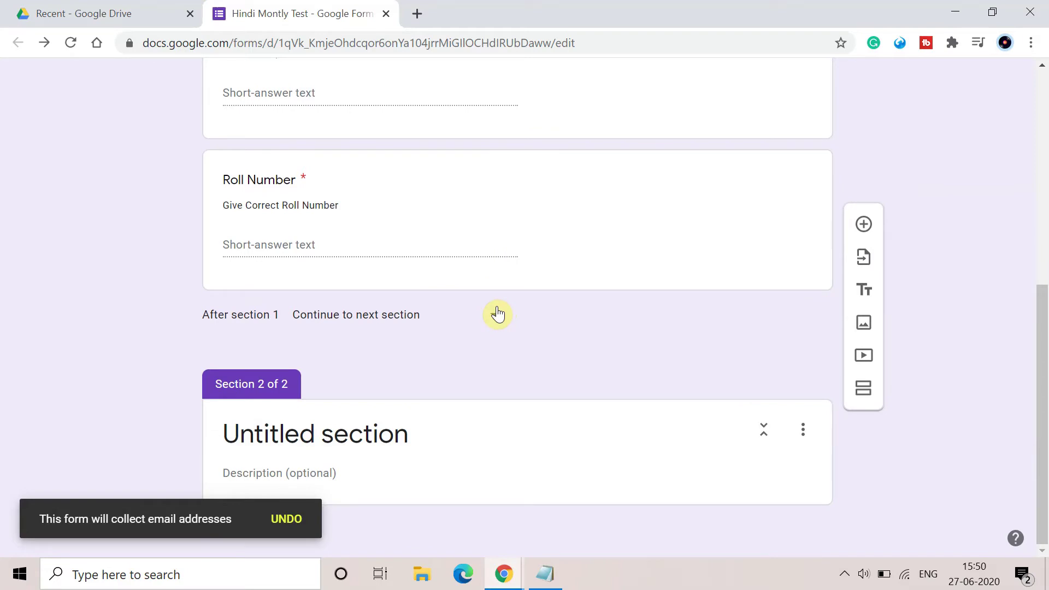
{"action": "scroll", "coordinate": [497, 314], "scroll_direction": "up", "scroll_amount": 1}
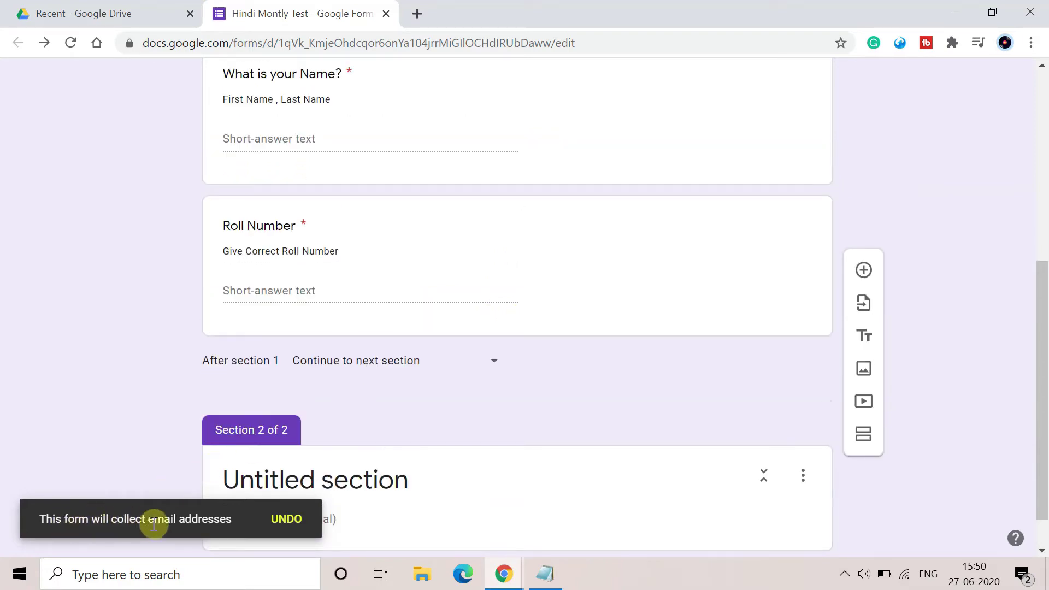
{"action": "scroll", "coordinate": [225, 526], "scroll_direction": "up", "scroll_amount": 7}
{"action": "scroll", "coordinate": [414, 493], "scroll_direction": "down", "scroll_amount": 1}
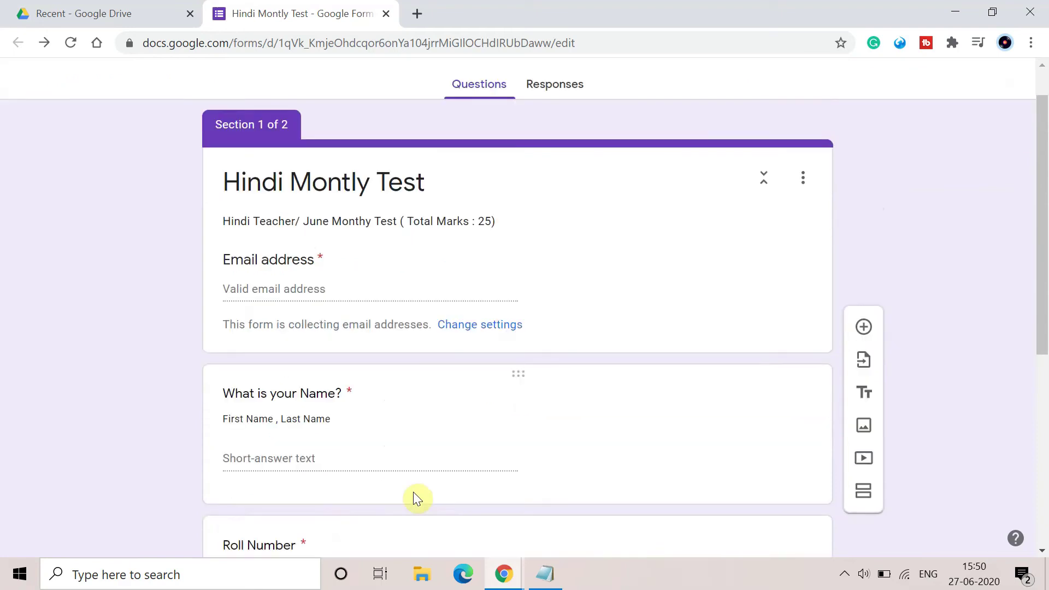
{"action": "scroll", "coordinate": [413, 495], "scroll_direction": "down", "scroll_amount": 2}
{"action": "scroll", "coordinate": [412, 496], "scroll_direction": "up", "scroll_amount": 3}
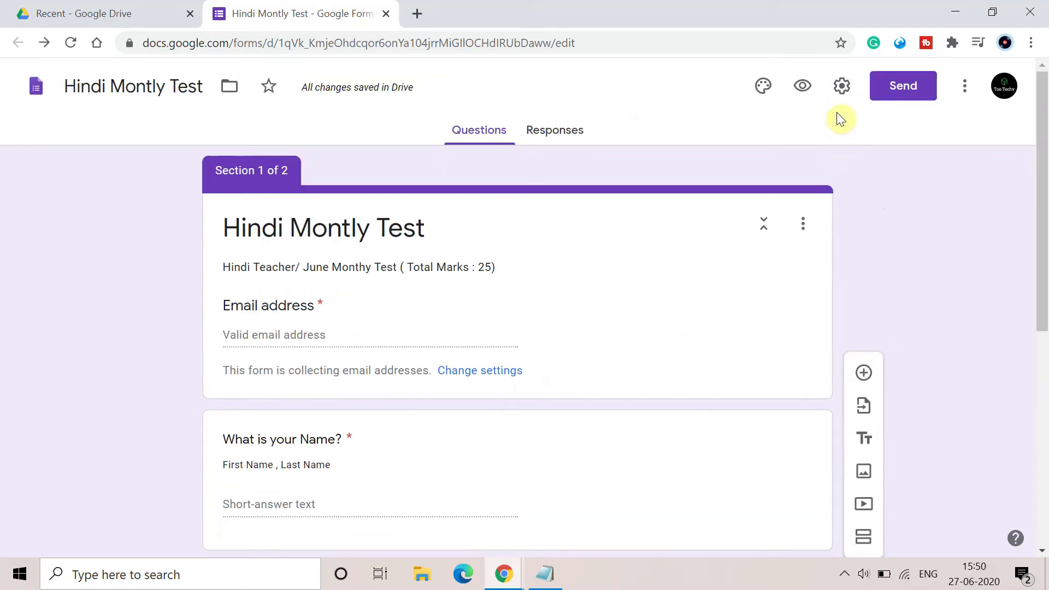
In Settings, turn on Response receipts set to Always and save.
{"action": "left_click", "coordinate": [844, 90]}
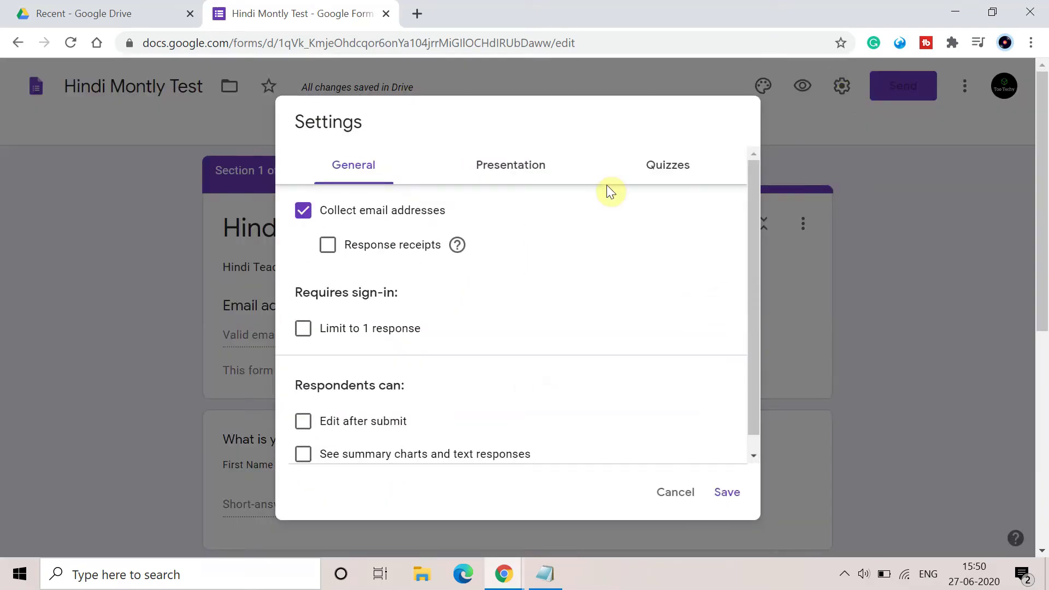
{"action": "left_click", "coordinate": [328, 247]}
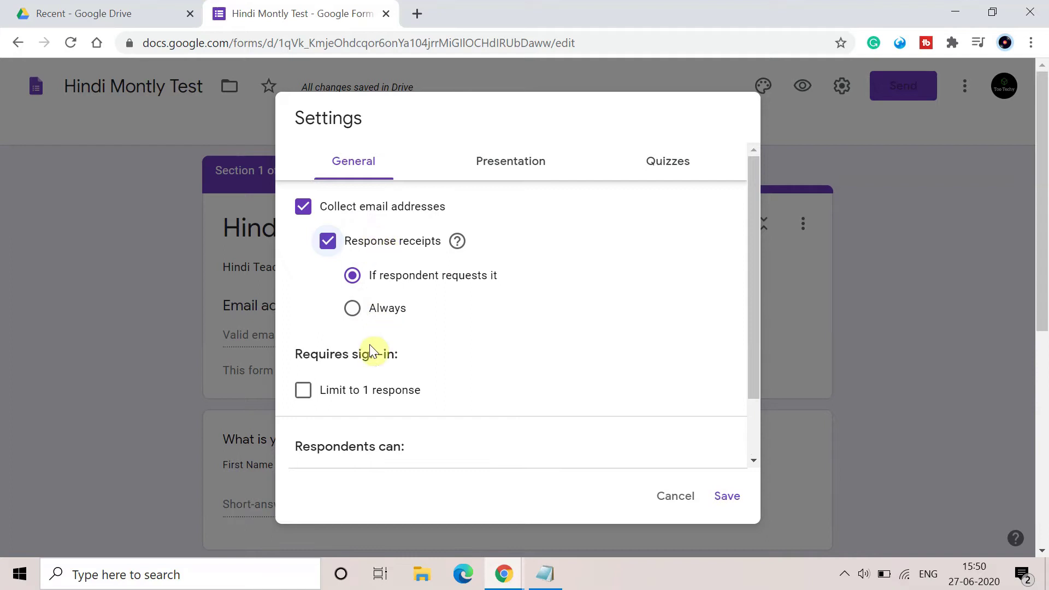
{"action": "left_click", "coordinate": [352, 307]}
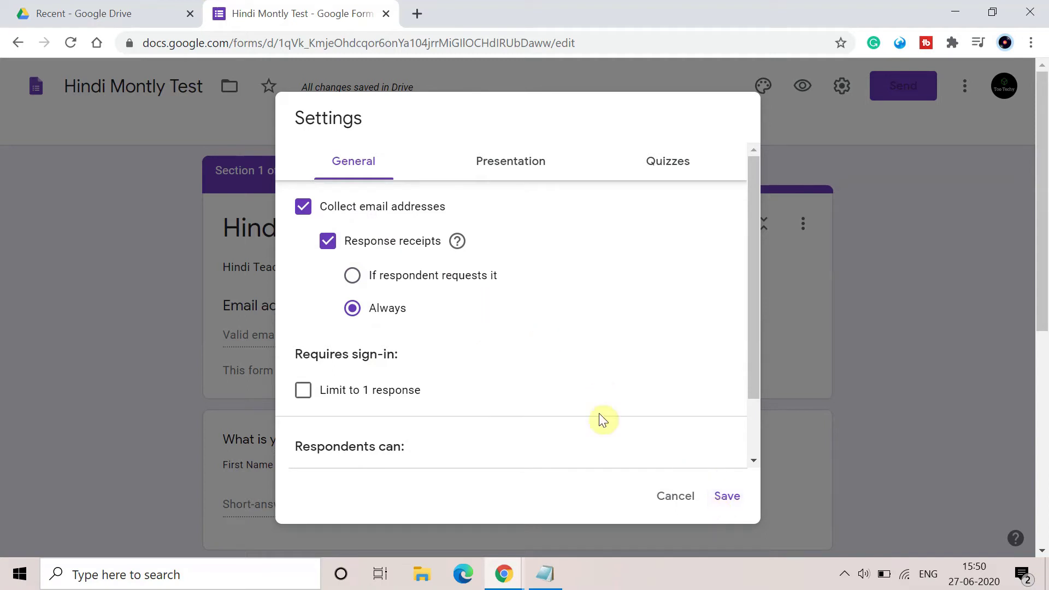
{"action": "left_click", "coordinate": [727, 497]}
{"action": "scroll", "coordinate": [954, 465], "scroll_direction": "down", "scroll_amount": 5}
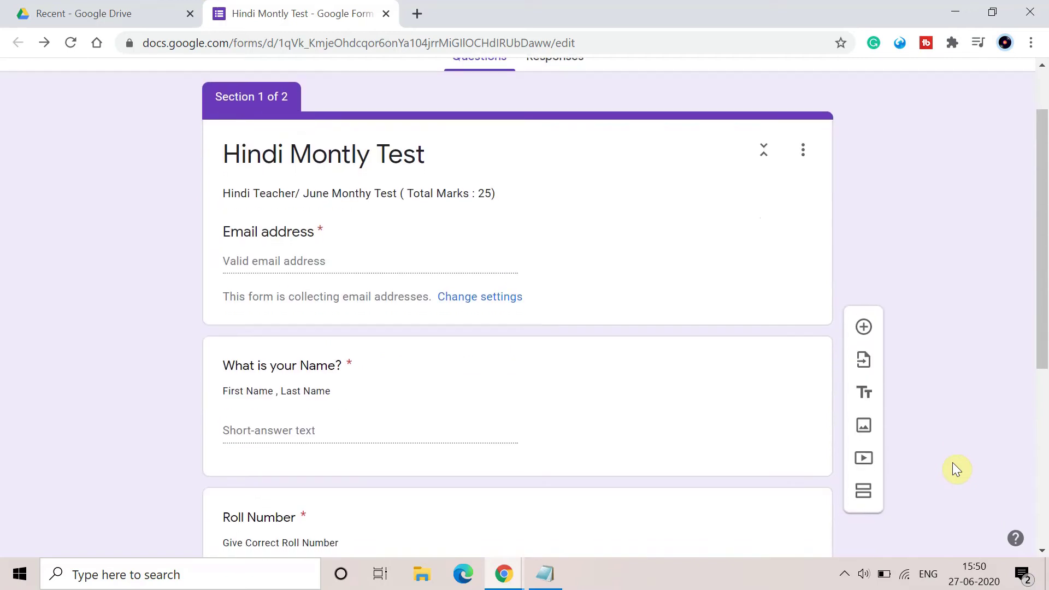
Title section 2 'Multiple Choice Question'.
{"action": "scroll", "coordinate": [953, 469], "scroll_direction": "down", "scroll_amount": 2}
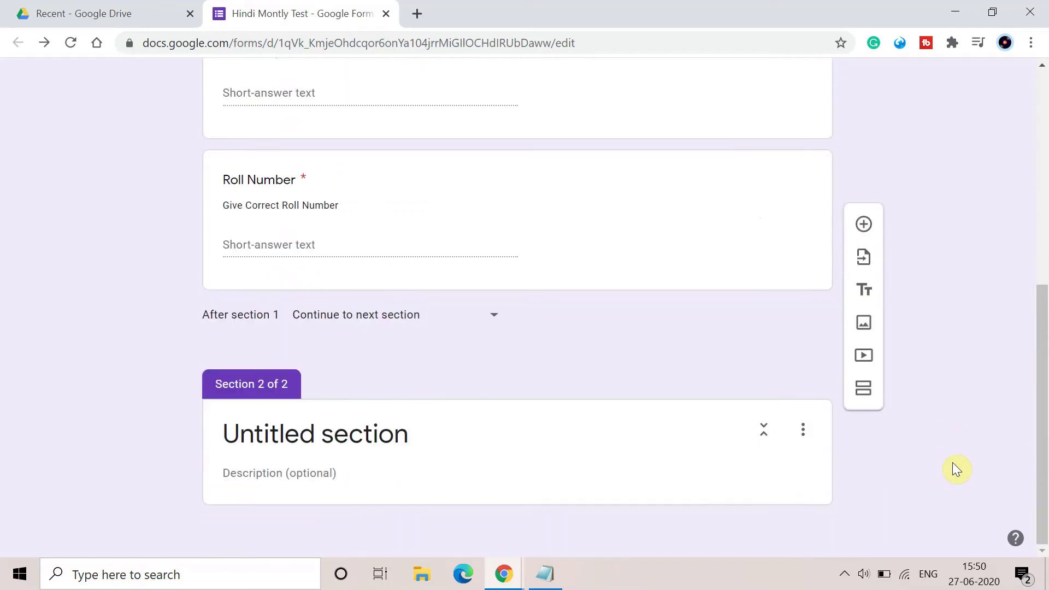
{"action": "left_click", "coordinate": [469, 420]}
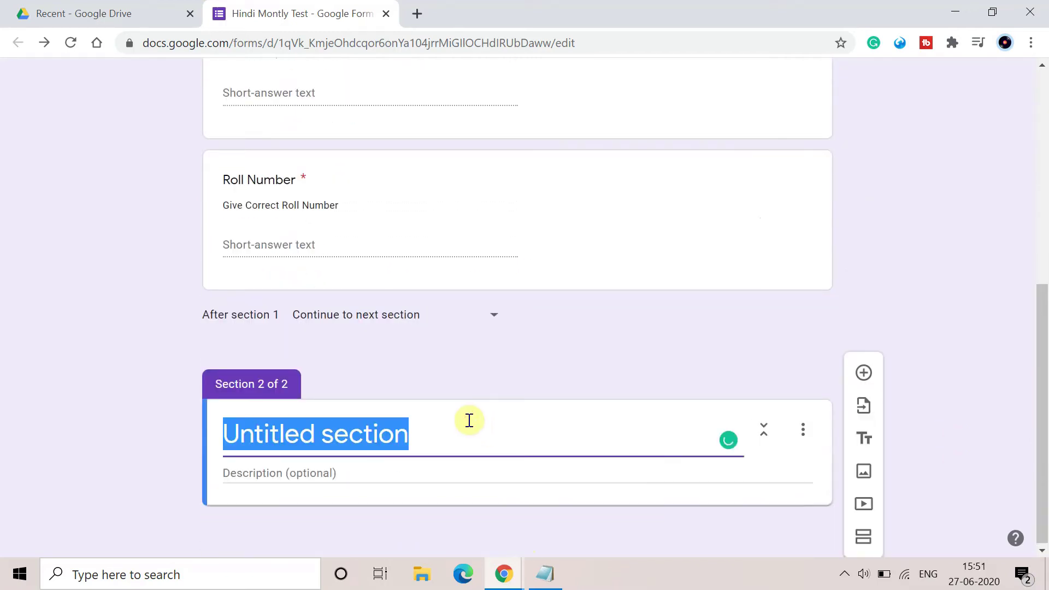
{"action": "key", "text": "BackSpace"}
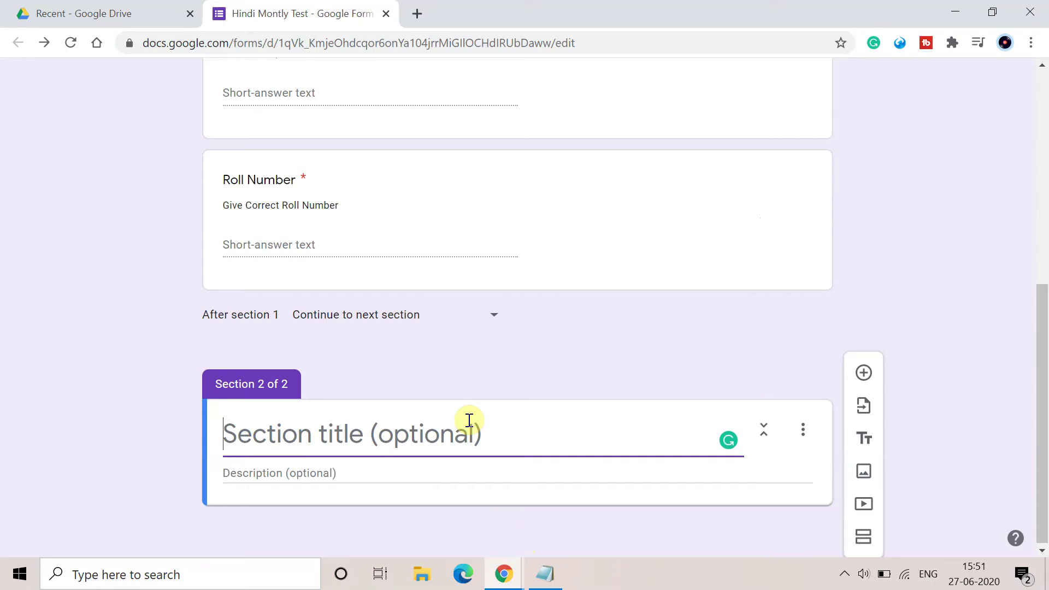
{"action": "type", "text": "Give"}
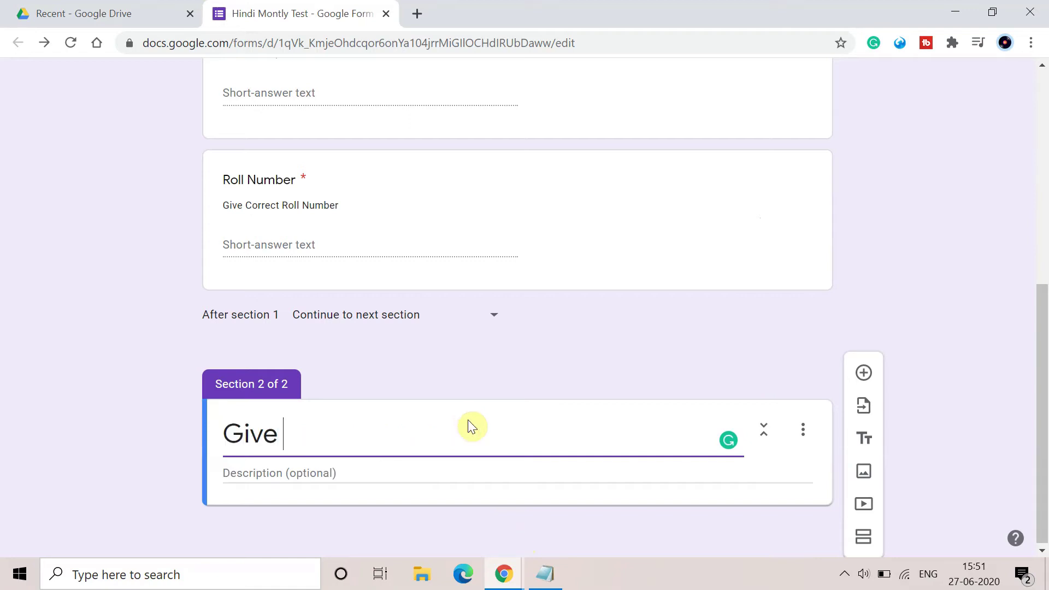
{"action": "key", "text": "BackSpace"}
{"action": "key", "text": "BackSpace"}
{"action": "key", "text": "BackSpace"}
{"action": "key", "text": "BackSpace"}
{"action": "type", "text": "Mu"}
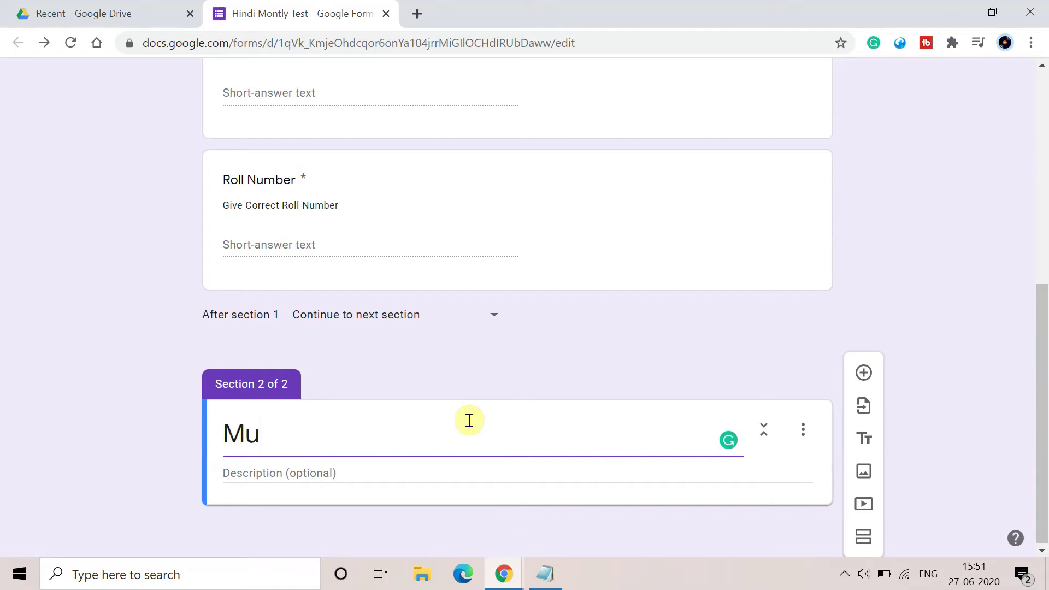
{"action": "type", "text": "ltiple Chpi"}
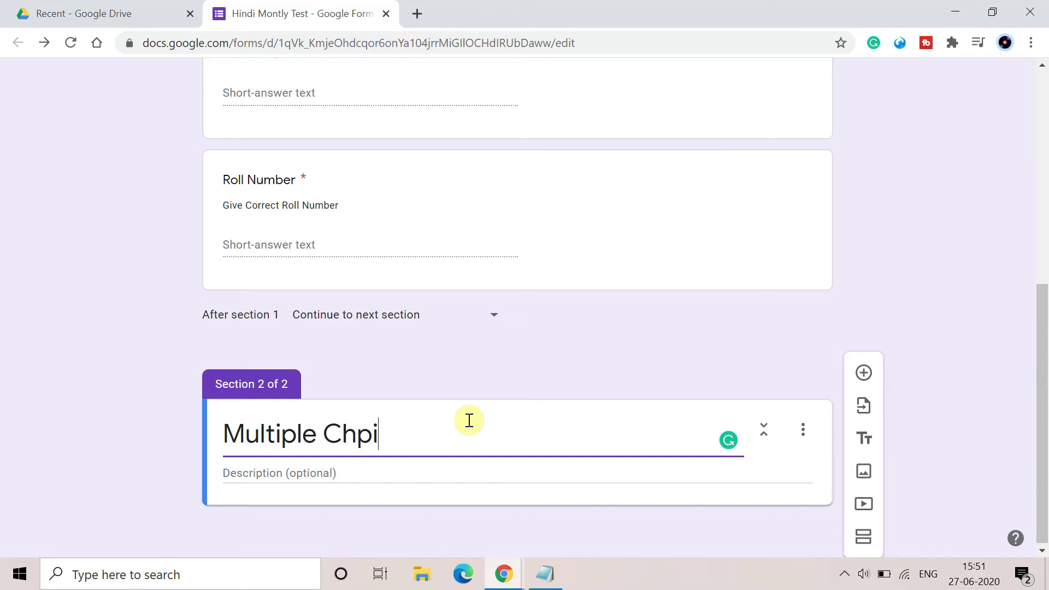
{"action": "key", "text": "BackSpace"}
{"action": "key", "text": "BackSpace"}
{"action": "type", "text": "oice Quest"}
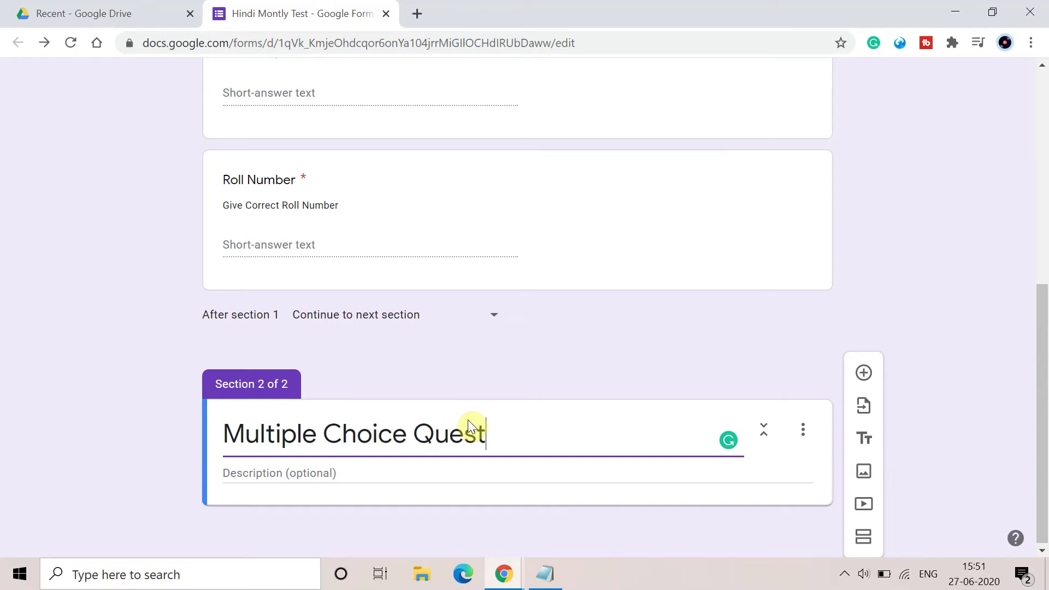
{"action": "type", "text": "ion"}
Describe section 2 as 'Each Question Contains 1 marks' and add a blank question.
{"action": "left_click", "coordinate": [405, 474]}
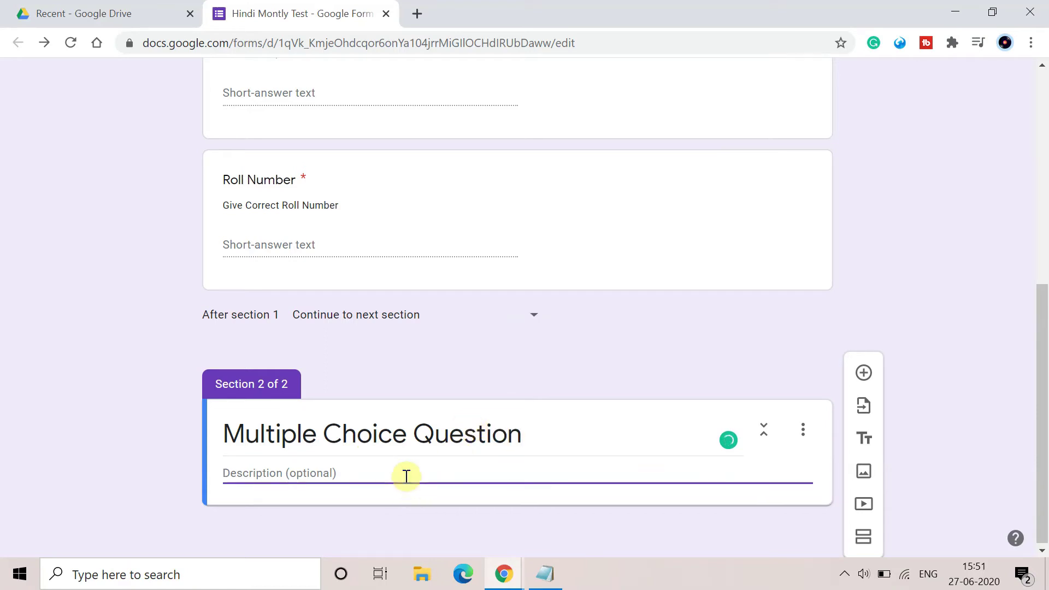
{"action": "type", "text": "Eacj"}
{"action": "key", "text": "BackSpace"}
{"action": "type", "text": "h "}
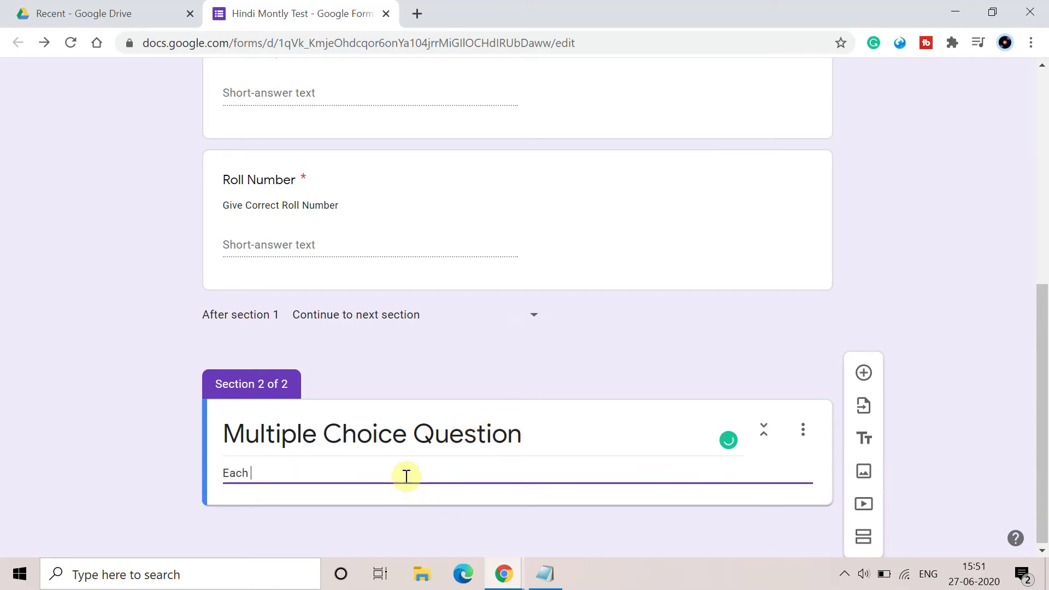
{"action": "type", "text": "Question Co"}
{"action": "type", "text": "ntain"}
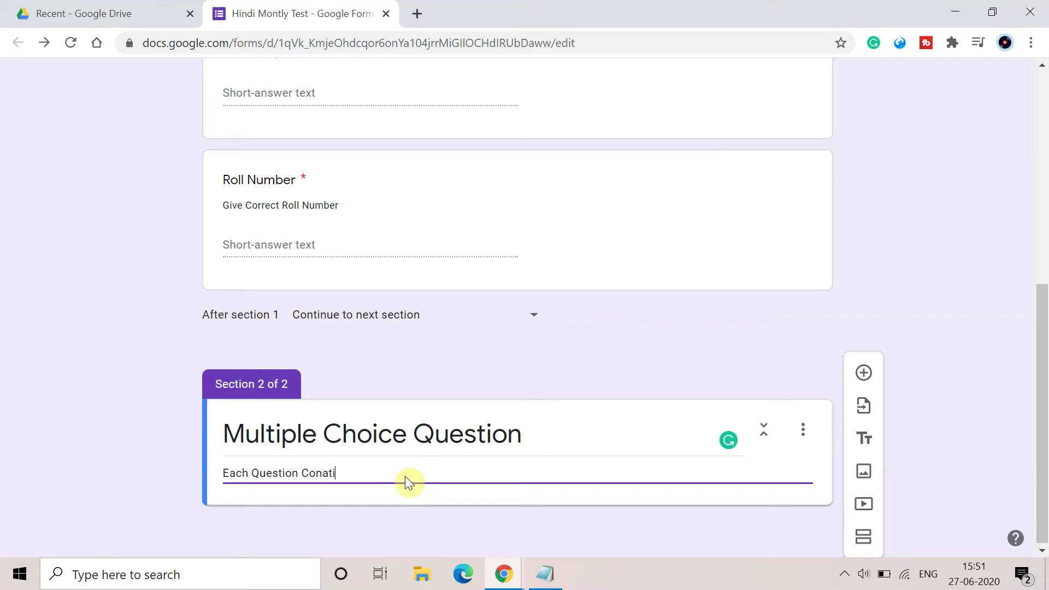
{"action": "key", "text": "BackSpace"}
{"action": "key", "text": "BackSpace"}
{"action": "key", "text": "BackSpace"}
{"action": "key", "text": "BackSpace"}
{"action": "type", "text": "tains 1 marks"}
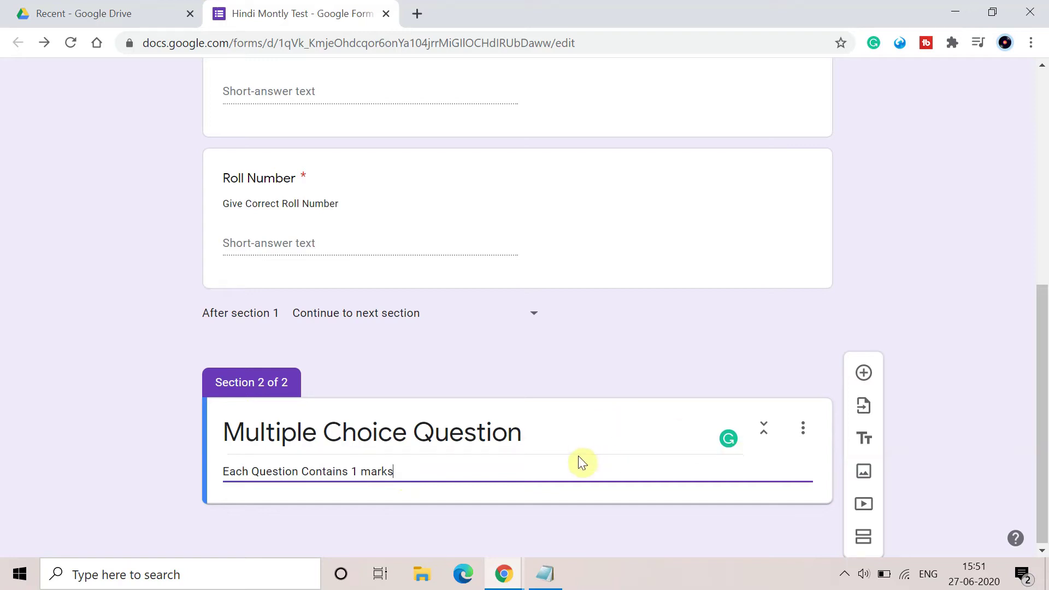
{"action": "left_click", "coordinate": [672, 551]}
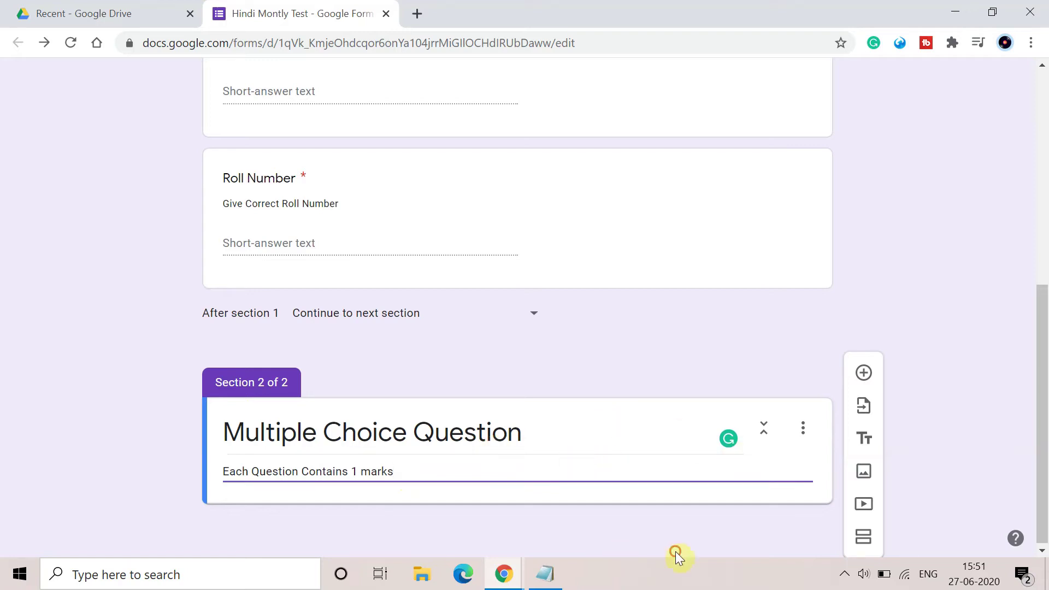
{"action": "left_click", "coordinate": [863, 373]}
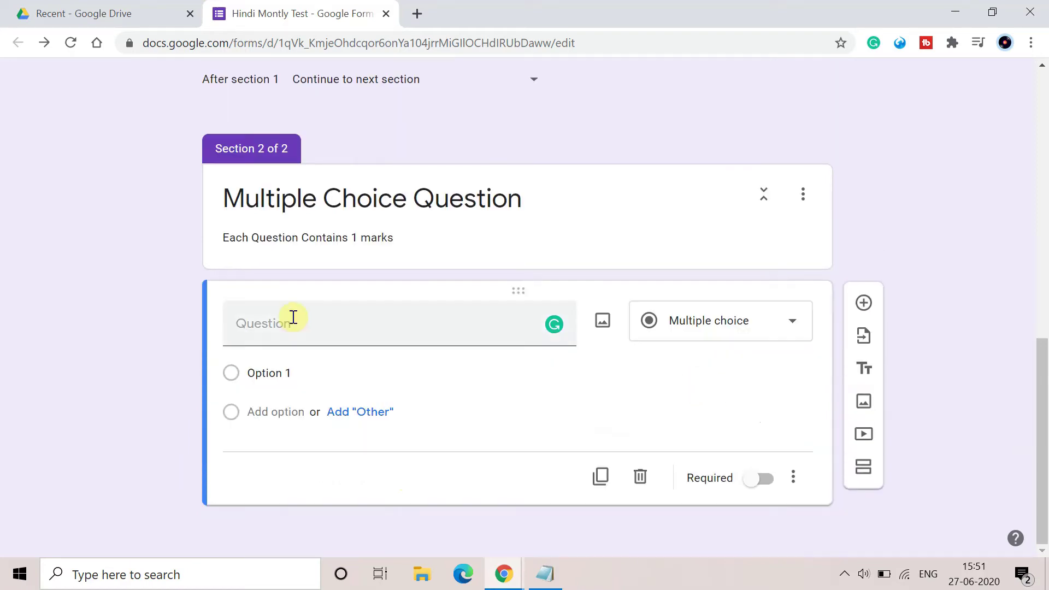
Keep Multiple choice and enter 'Who is the current president of India?' as the question.
{"action": "left_click", "coordinate": [292, 321]}
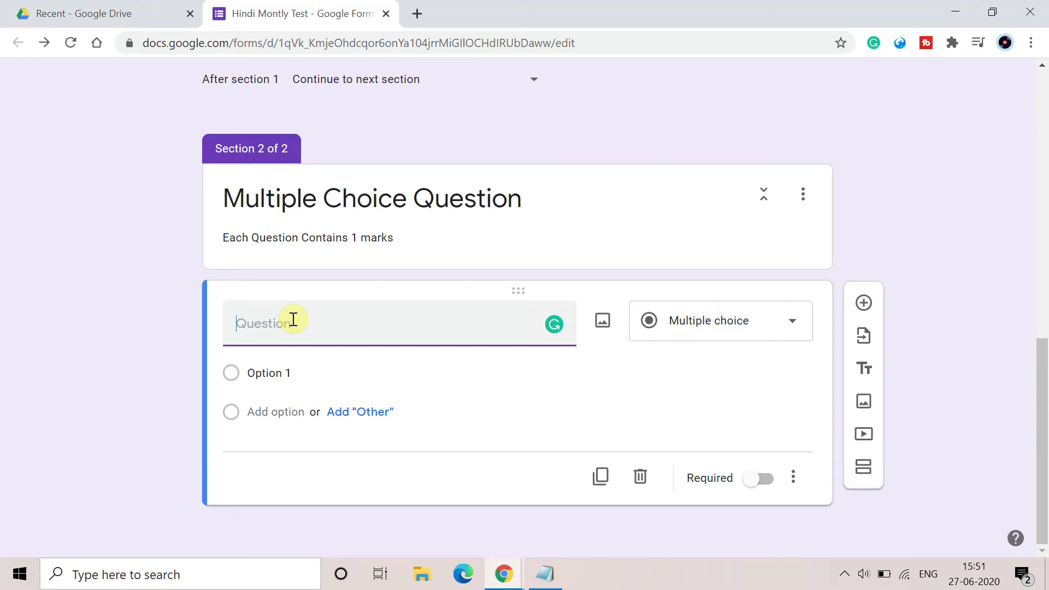
{"action": "left_click", "coordinate": [785, 329]}
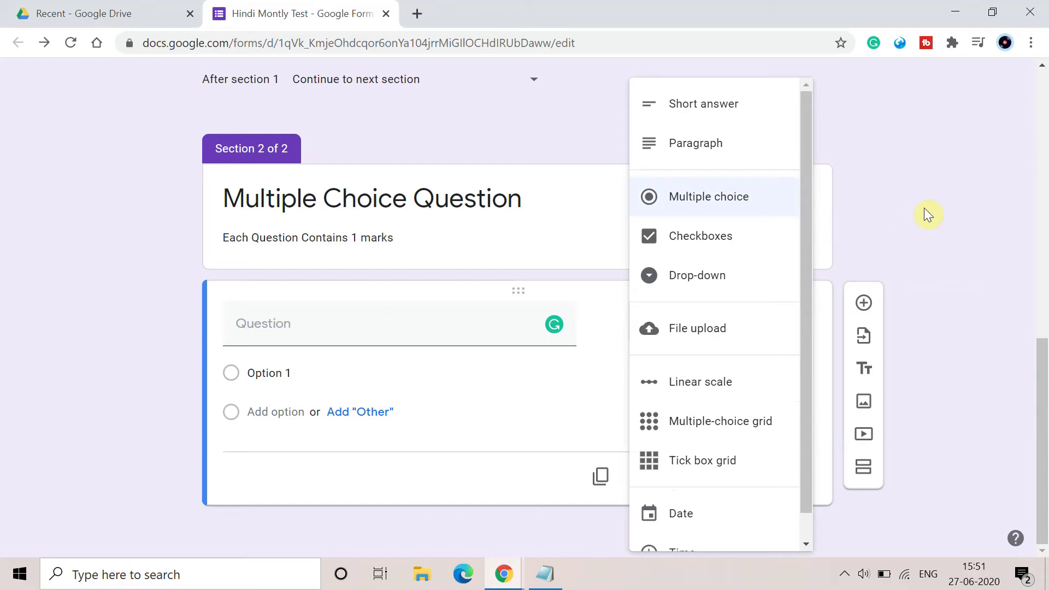
{"action": "scroll", "coordinate": [721, 469], "scroll_direction": "down", "scroll_amount": 1}
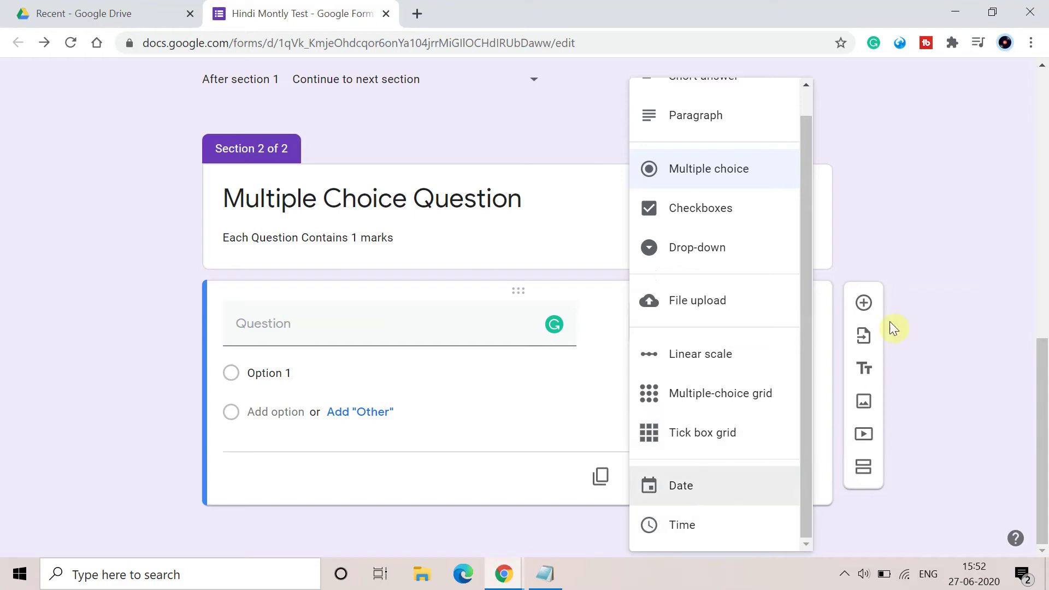
{"action": "left_click", "coordinate": [960, 257]}
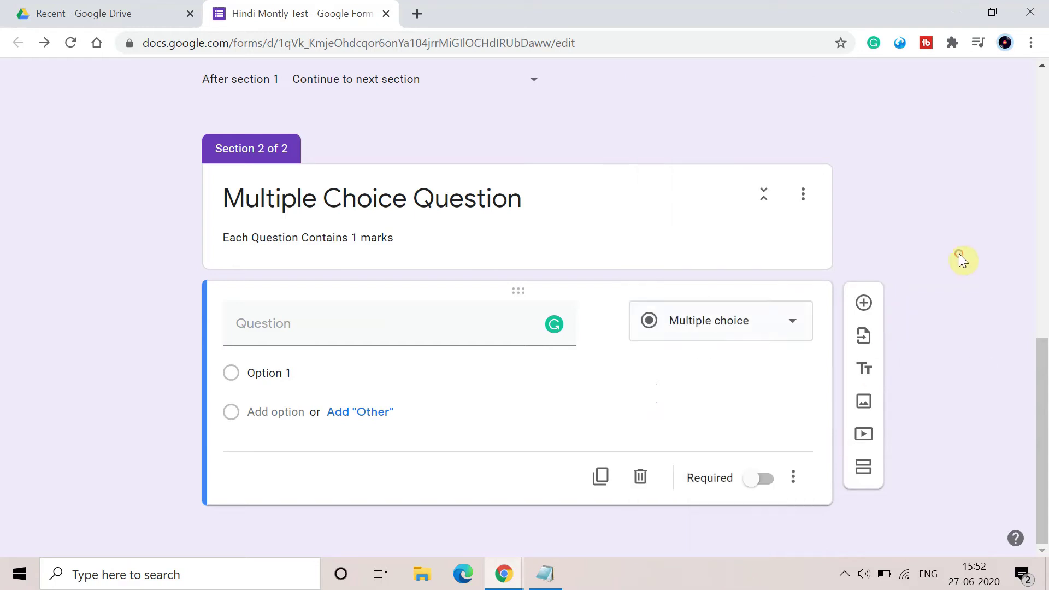
{"action": "left_click", "coordinate": [400, 332]}
{"action": "type", "text": "W"}
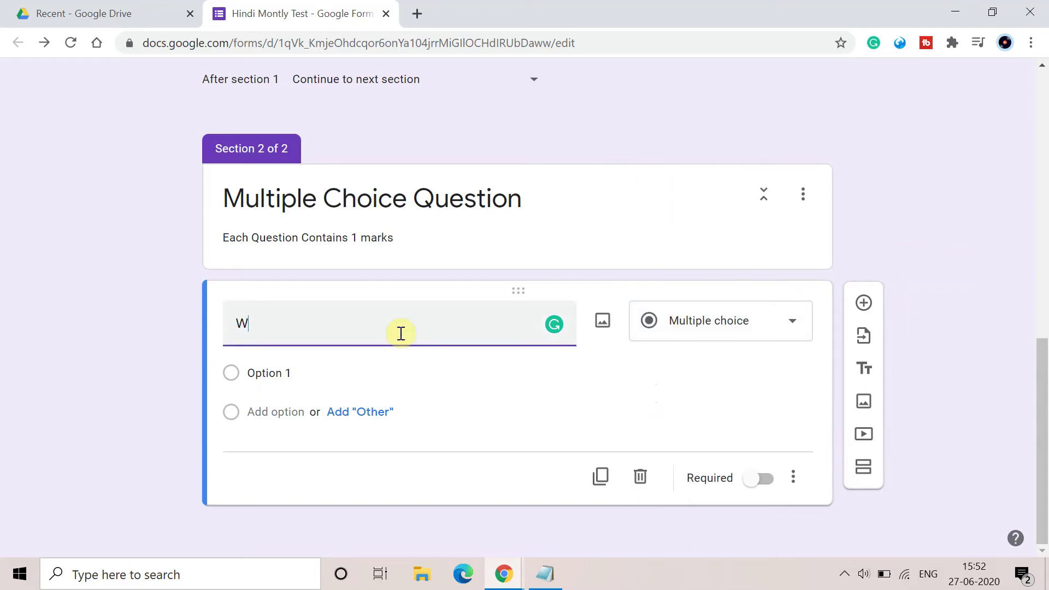
{"action": "type", "text": "ho is the current pr"}
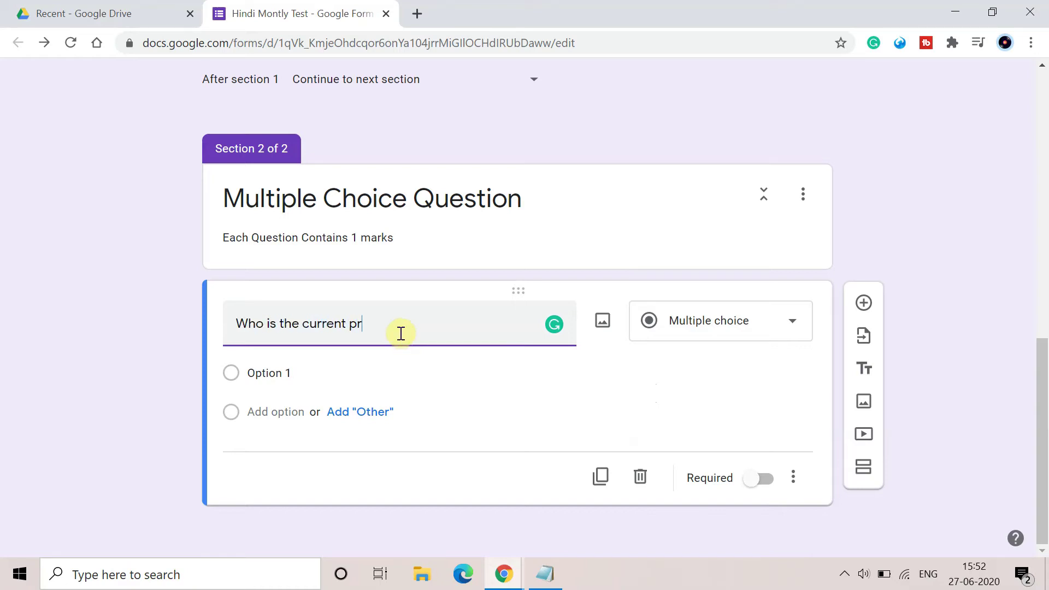
{"action": "type", "text": "esident odf"}
{"action": "key", "text": "BackSpace"}
{"action": "key", "text": "BackSpace"}
{"action": "key", "text": "BackSpace"}
{"action": "type", "text": "f India ?"}
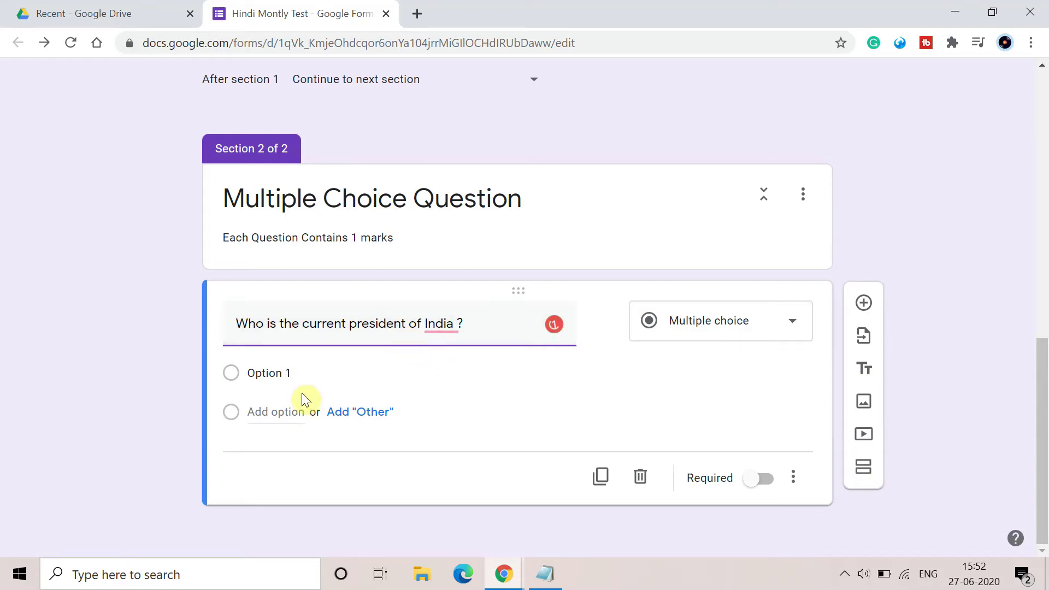
{"action": "left_click", "coordinate": [311, 374]}
{"action": "mouse_move", "coordinate": [442, 324]}
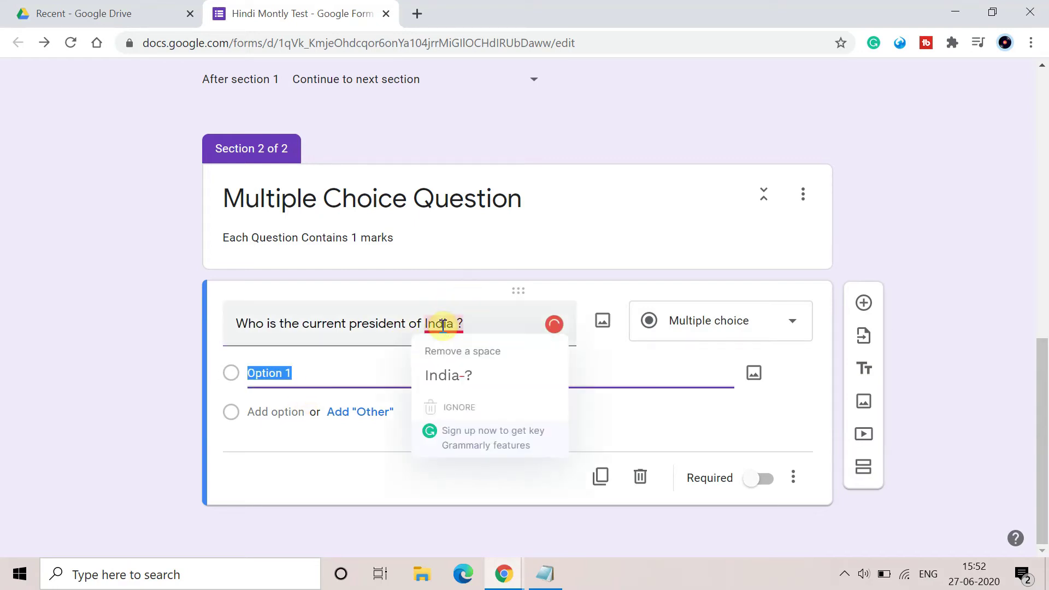
{"action": "left_click", "coordinate": [460, 360]}
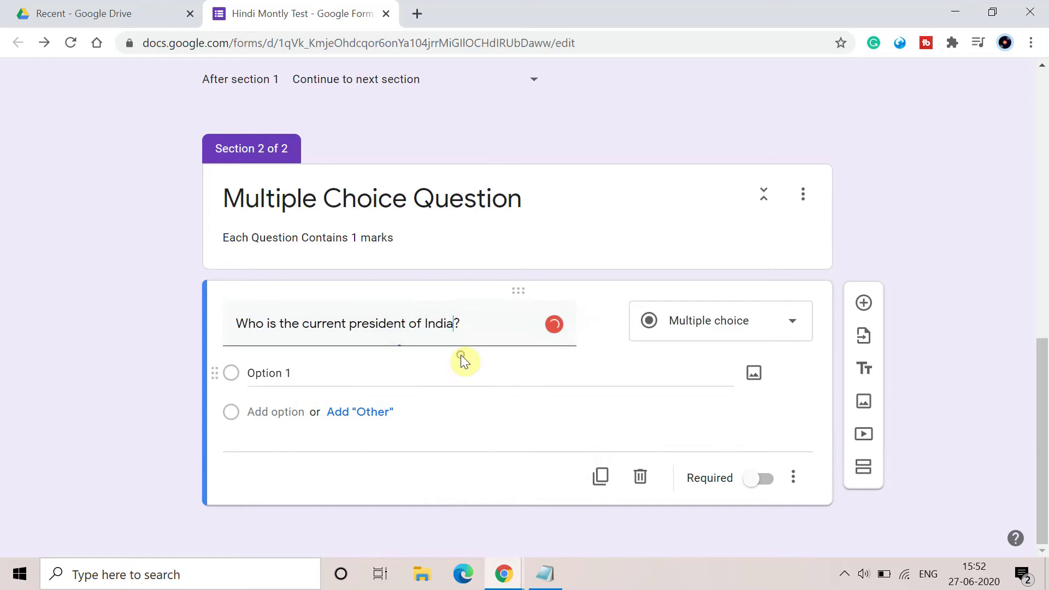
Enter the first two choices, 'Ramnath Kovind' and 'A.P.J Abdul Kalam'.
{"action": "left_click", "coordinate": [364, 364]}
{"action": "key", "text": "BackSpace"}
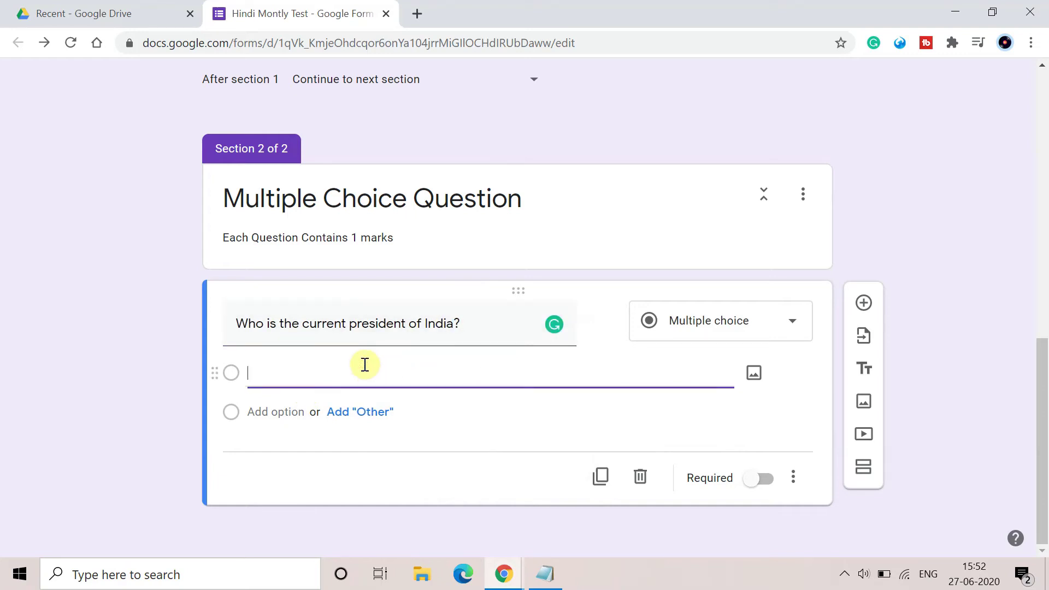
{"action": "type", "text": "Ramnath Kovind"}
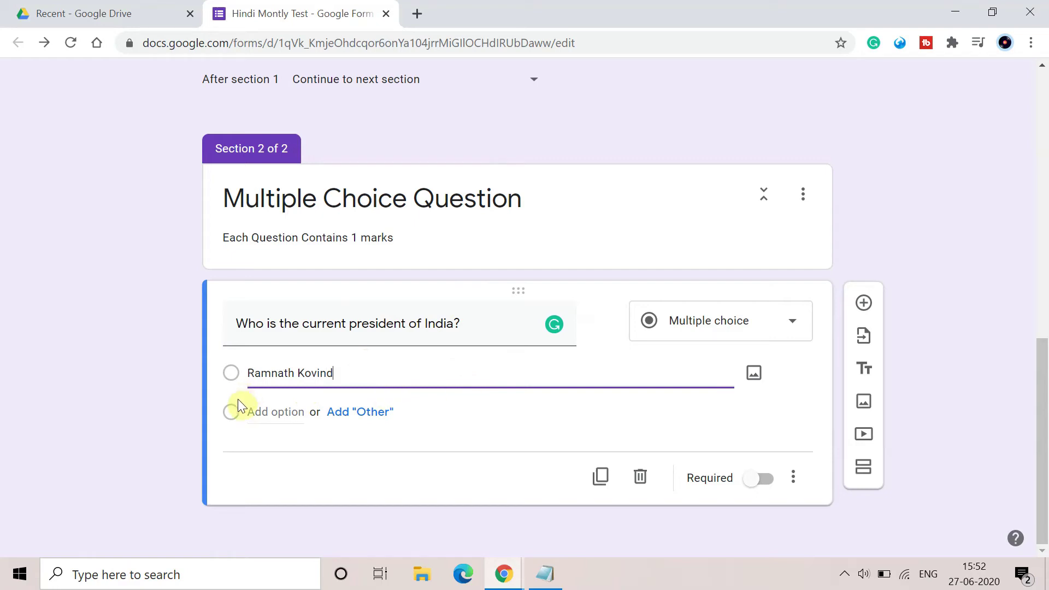
{"action": "left_click", "coordinate": [255, 405]}
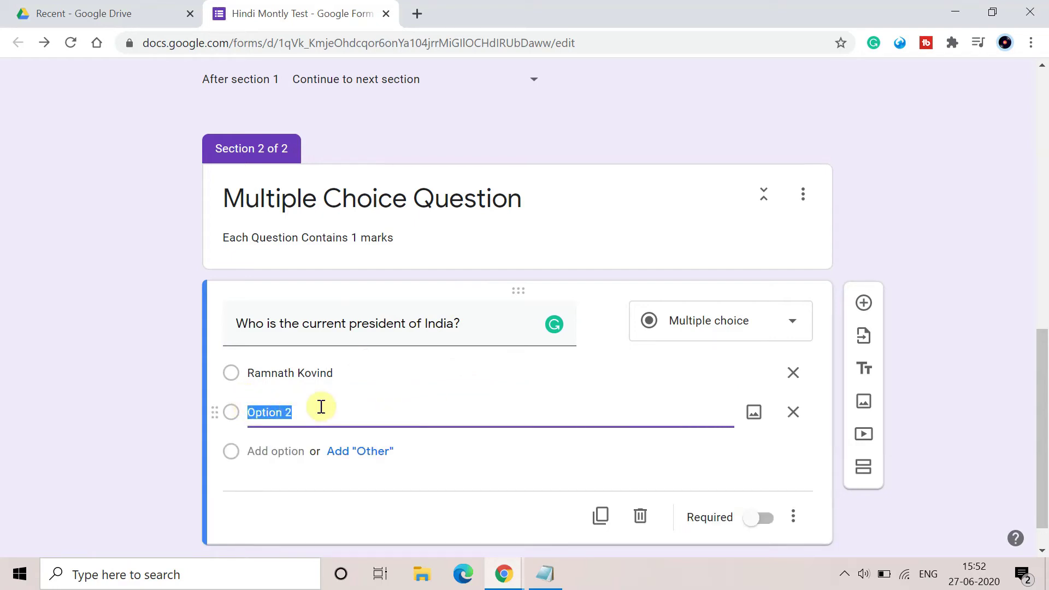
{"action": "type", "text": "A.P."}
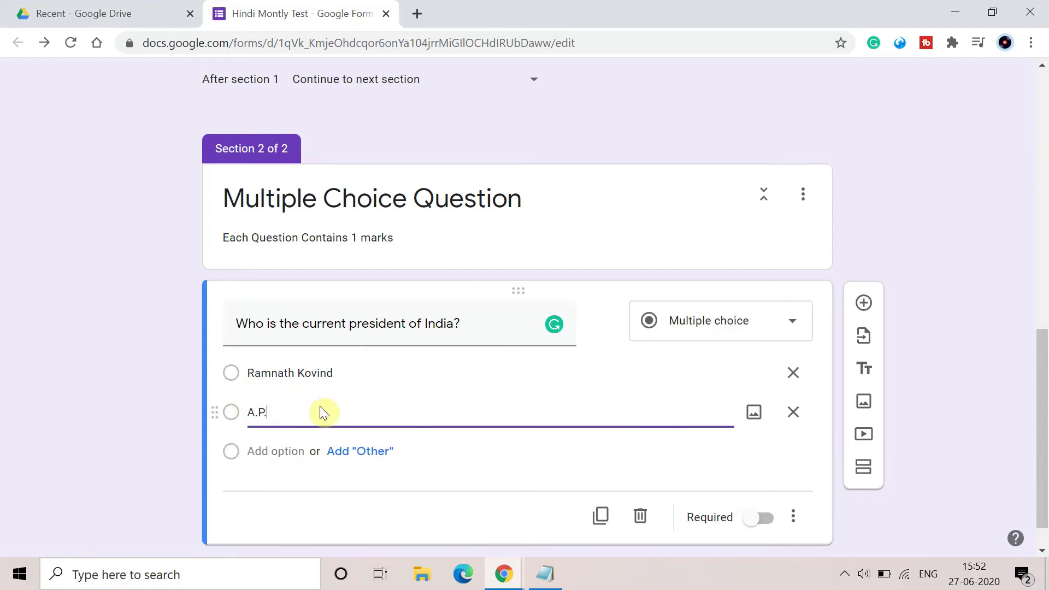
{"action": "type", "text": "J Abdul Kala,"}
{"action": "key", "text": "BackSpace"}
{"action": "type", "text": "m"}
Add the third and fourth choices, 'Manmohan Singh' and 'None of the Above'.
{"action": "left_click", "coordinate": [275, 444]}
{"action": "left_click", "coordinate": [322, 452]}
{"action": "key", "text": "BackSpace"}
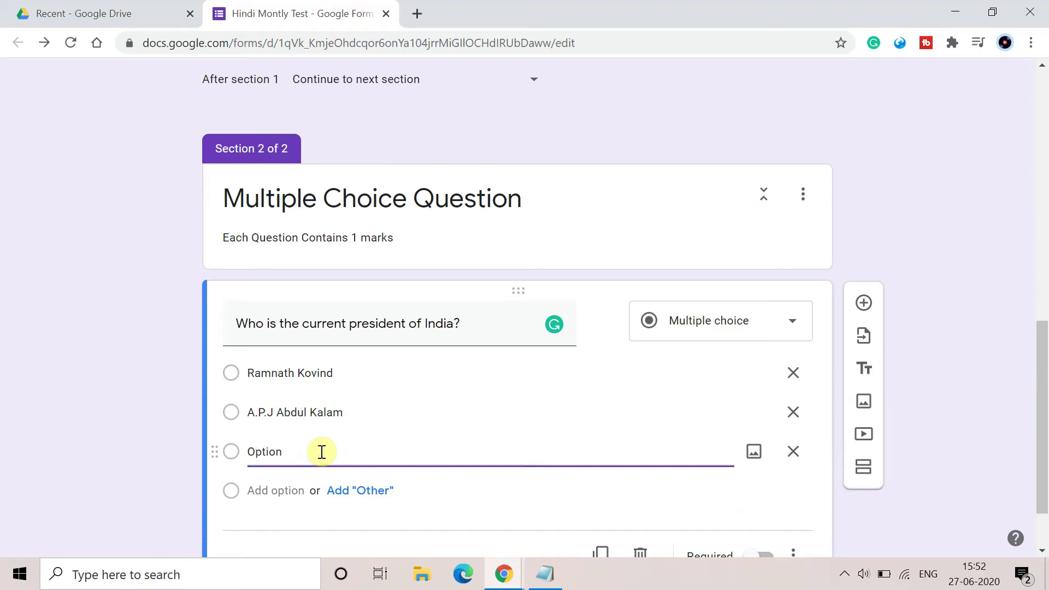
{"action": "key", "text": "BackSpace"}
{"action": "key", "text": "BackSpace"}
{"action": "key", "text": "BackSpace"}
{"action": "key", "text": "BackSpace"}
{"action": "key", "text": "BackSpace"}
{"action": "key", "text": "BackSpace"}
{"action": "type", "text": "Manmohan S"}
{"action": "left_click", "coordinate": [279, 490]}
{"action": "type", "text": "None"}
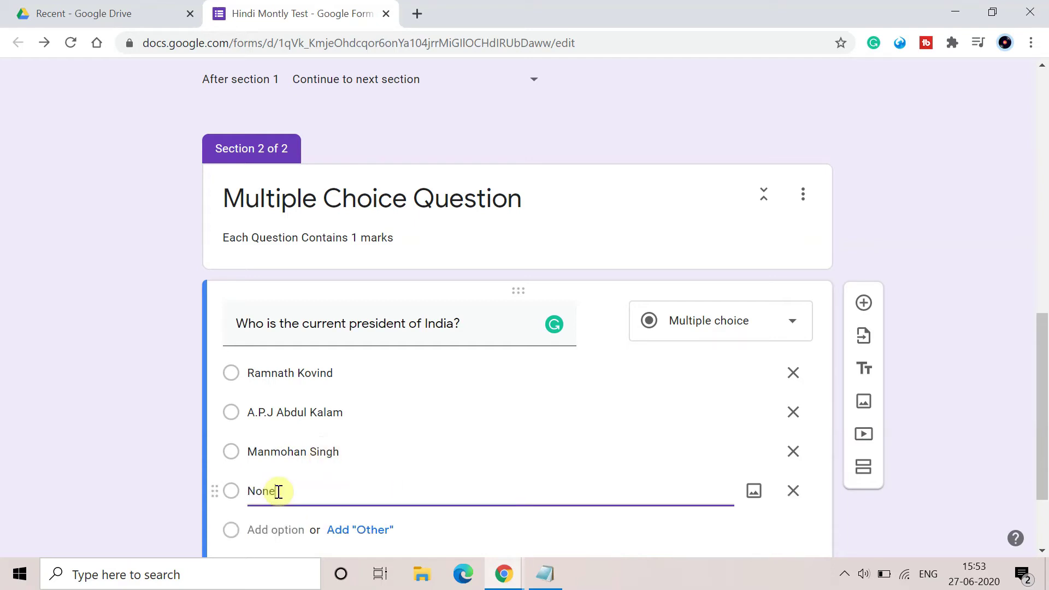
{"action": "type", "text": " of the Above"}
{"action": "scroll", "coordinate": [503, 464], "scroll_direction": "down", "scroll_amount": 2}
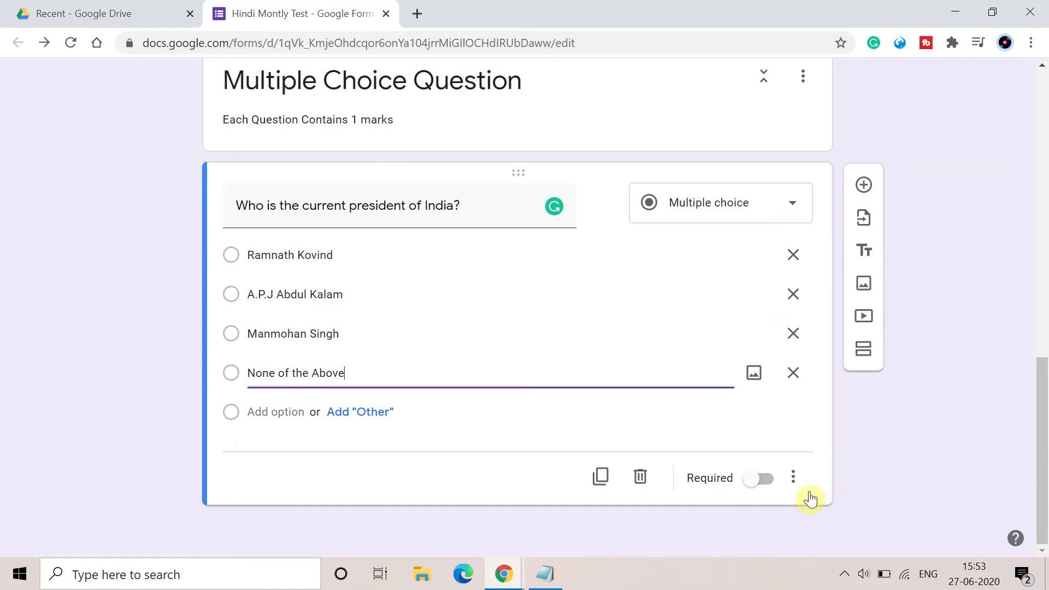
{"action": "left_click", "coordinate": [792, 478]}
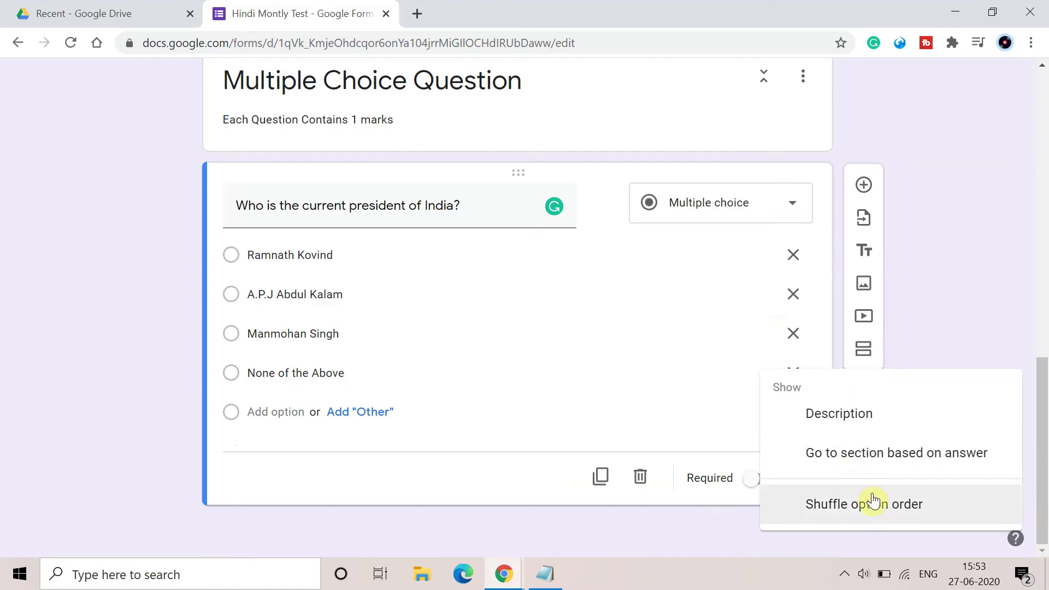
Turn on answer-order shuffling and remove the question's description field.
{"action": "left_click", "coordinate": [871, 500]}
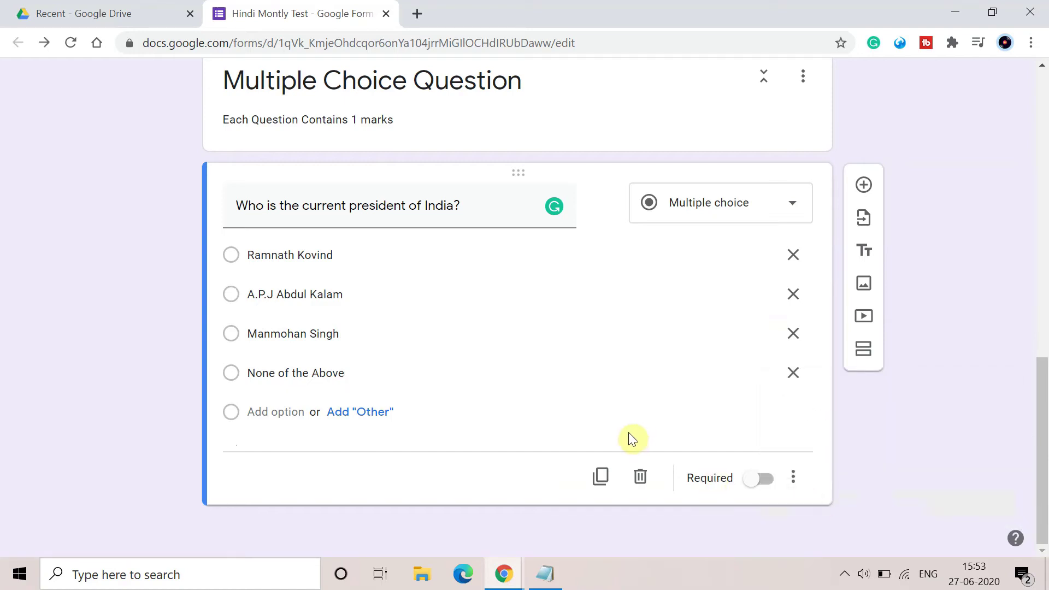
{"action": "left_click", "coordinate": [794, 474]}
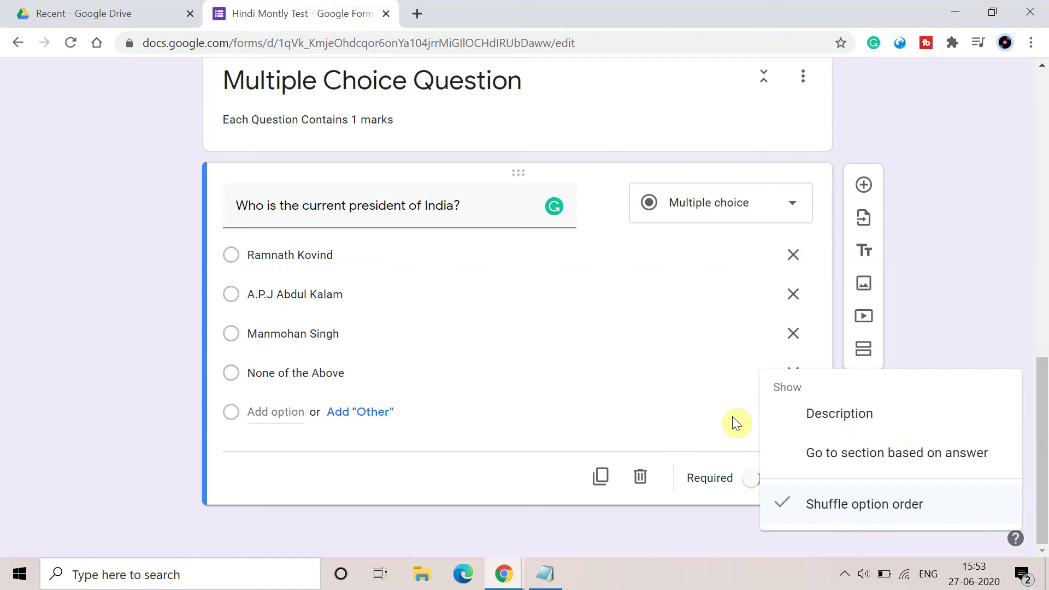
{"action": "left_click", "coordinate": [851, 415]}
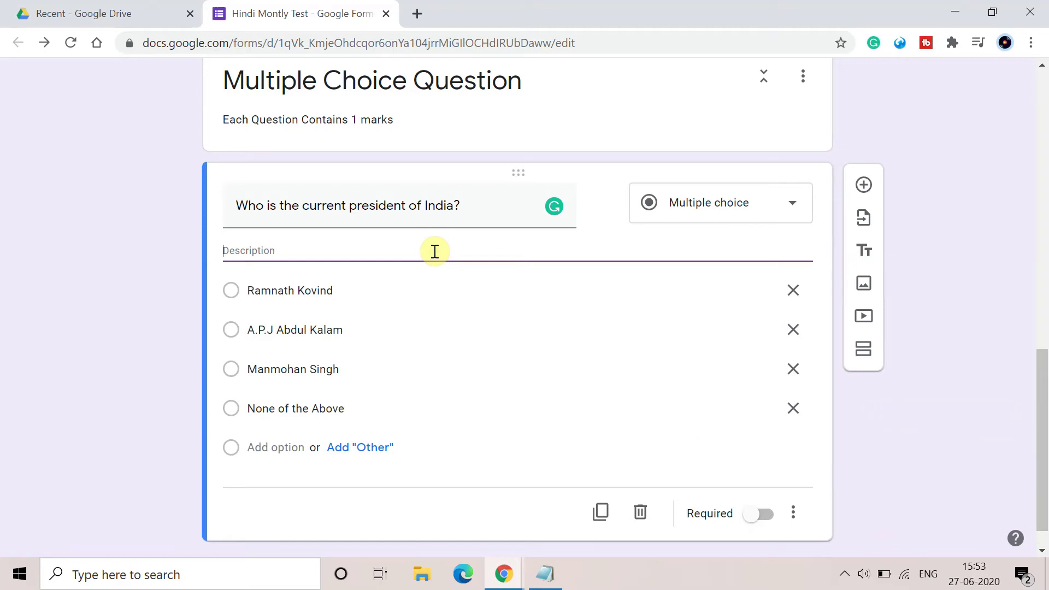
{"action": "left_click", "coordinate": [802, 512]}
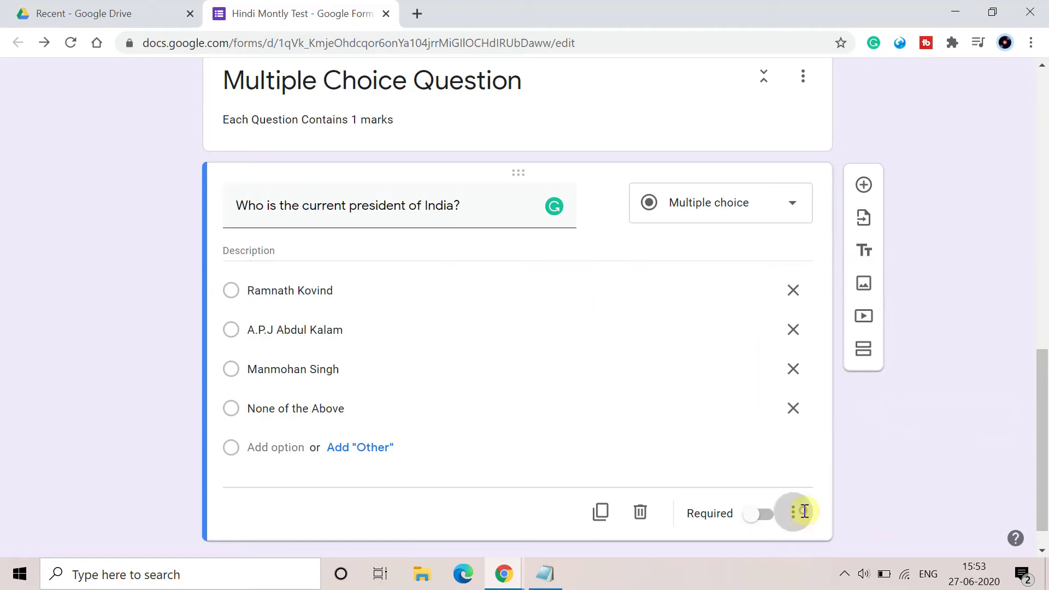
{"action": "left_click", "coordinate": [795, 413]}
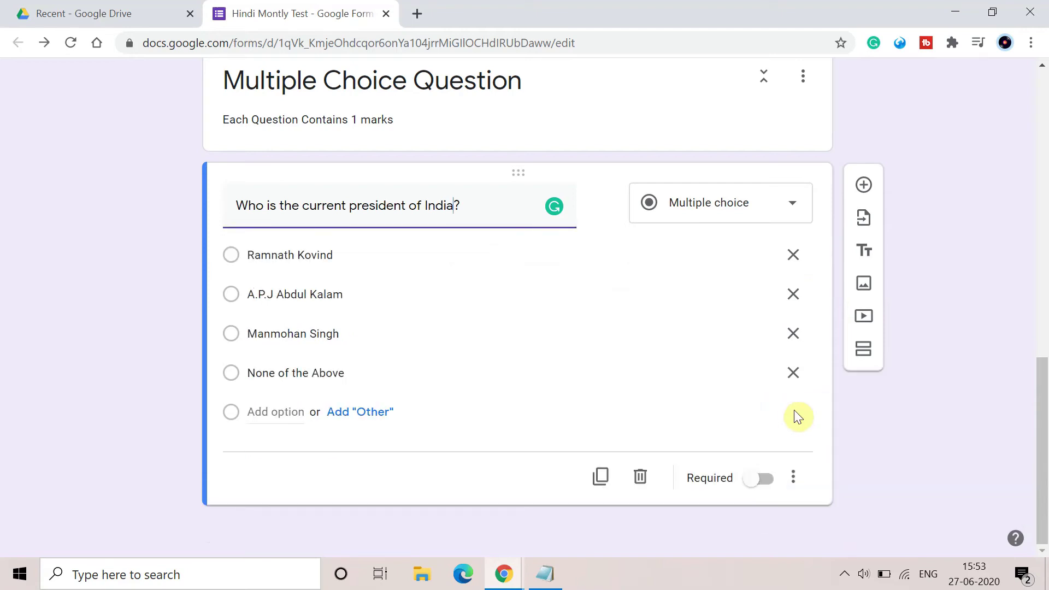
Try 'Go to section based on answer', then switch answer-based section jumps off again.
{"action": "left_click", "coordinate": [794, 478]}
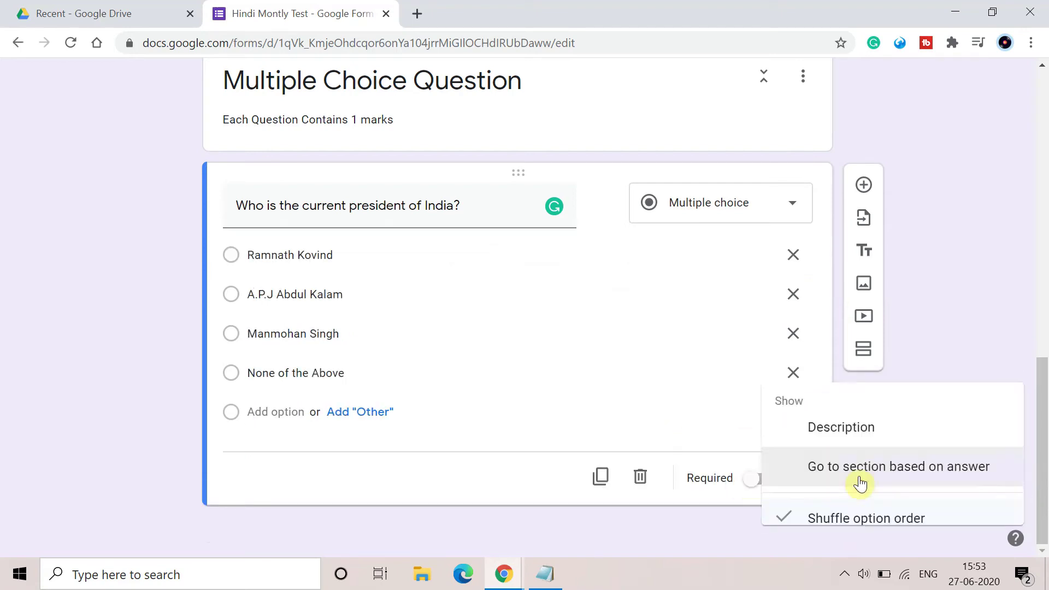
{"action": "left_click", "coordinate": [886, 469]}
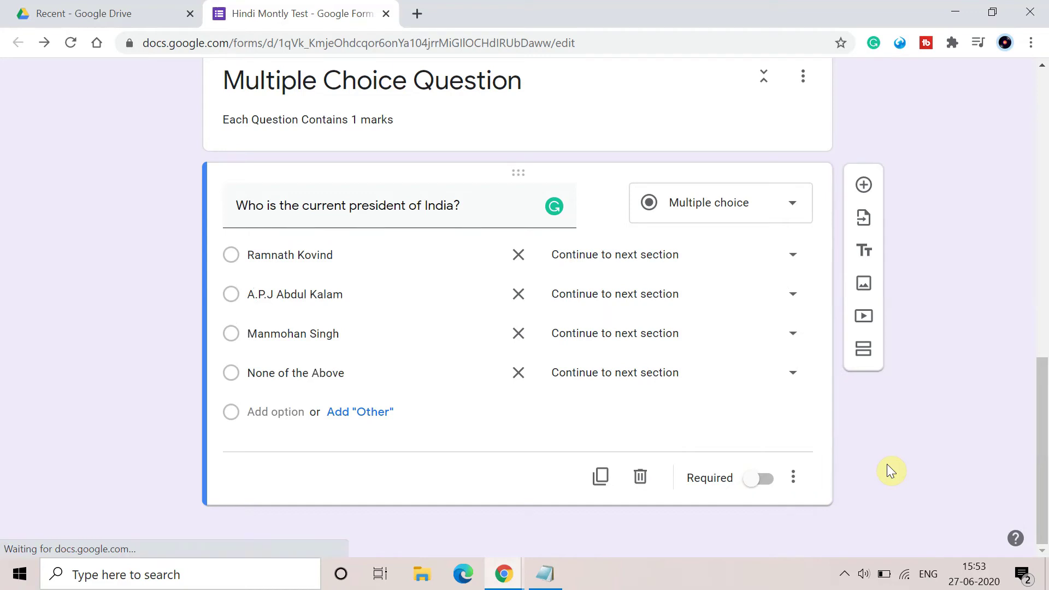
{"action": "left_click", "coordinate": [794, 257]}
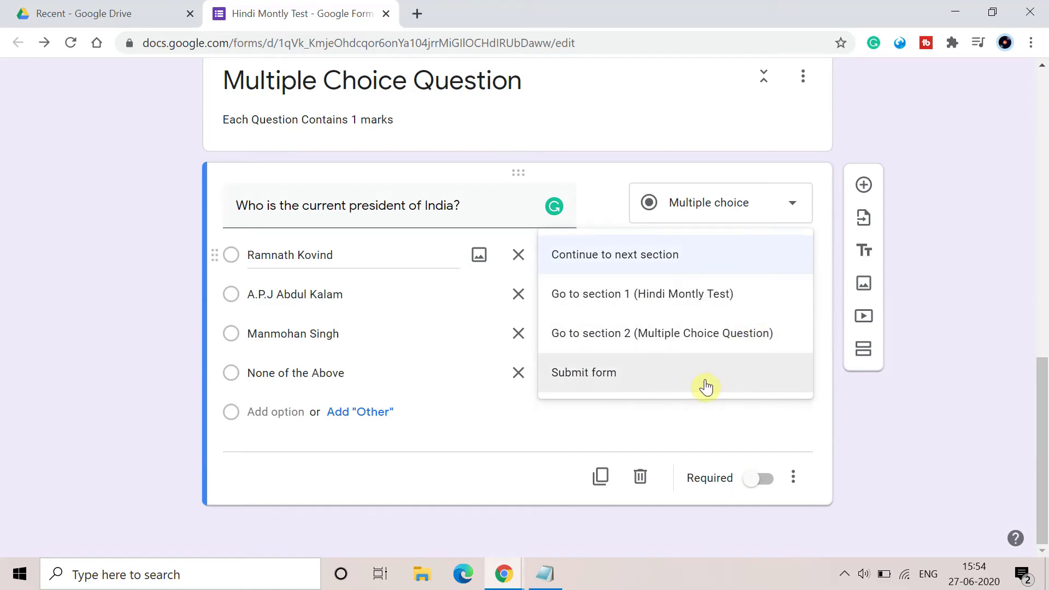
{"action": "left_click", "coordinate": [559, 445]}
{"action": "left_click", "coordinate": [793, 478]}
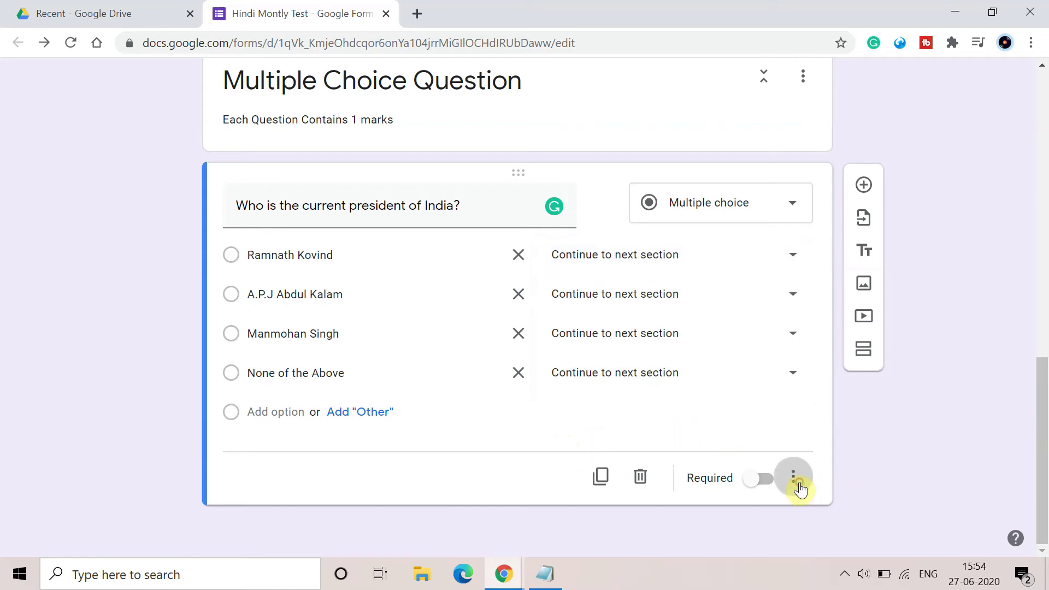
{"action": "left_click", "coordinate": [891, 445]}
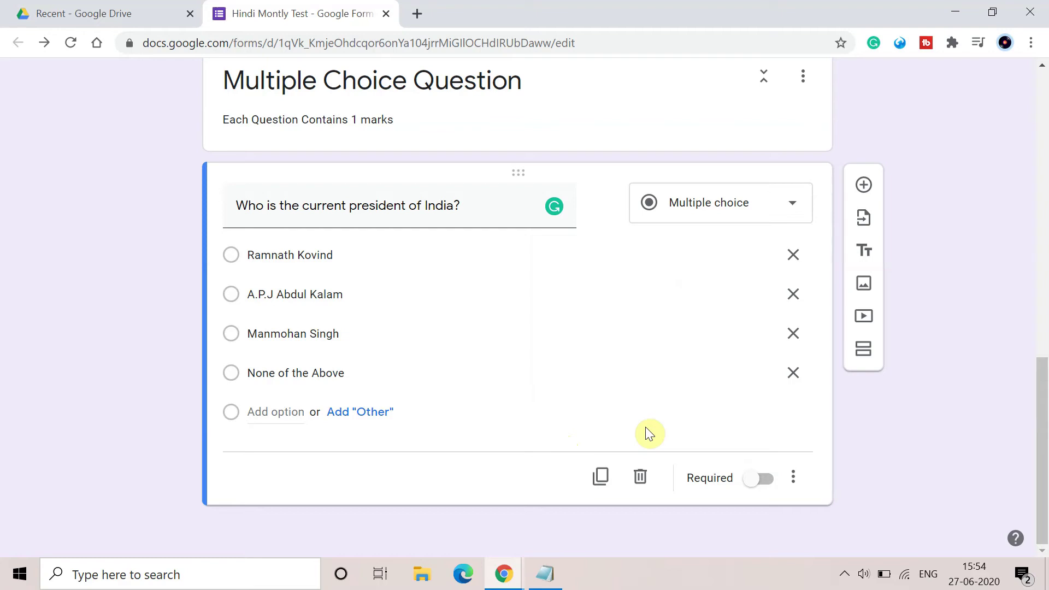
Open the quiz in Preview to view it as a respondent.
{"action": "scroll", "coordinate": [645, 428], "scroll_direction": "up", "scroll_amount": 2}
{"action": "scroll", "coordinate": [646, 429], "scroll_direction": "down", "scroll_amount": 2}
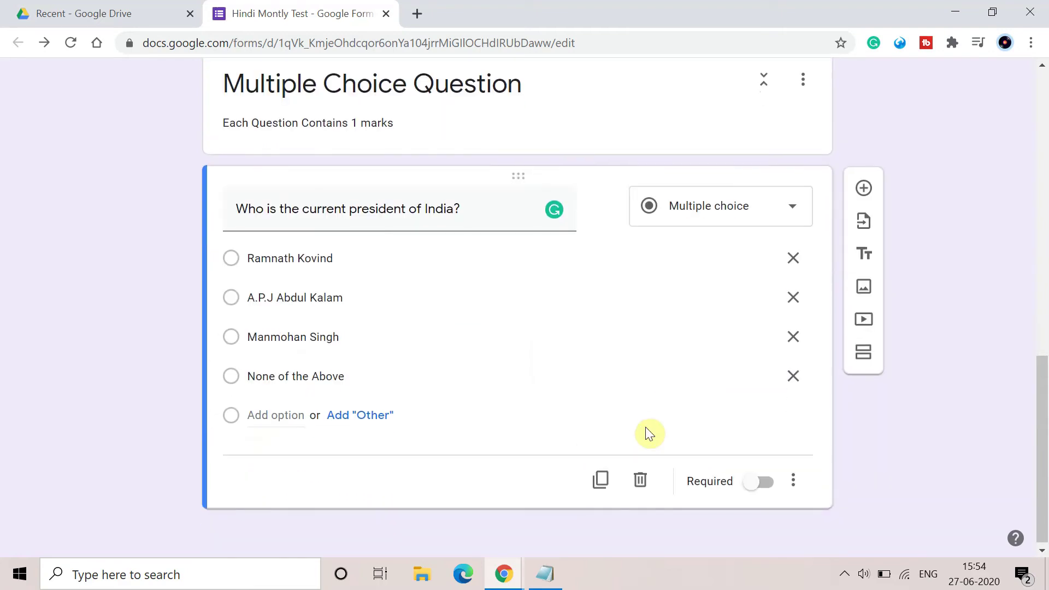
{"action": "scroll", "coordinate": [645, 428], "scroll_direction": "up", "scroll_amount": 5}
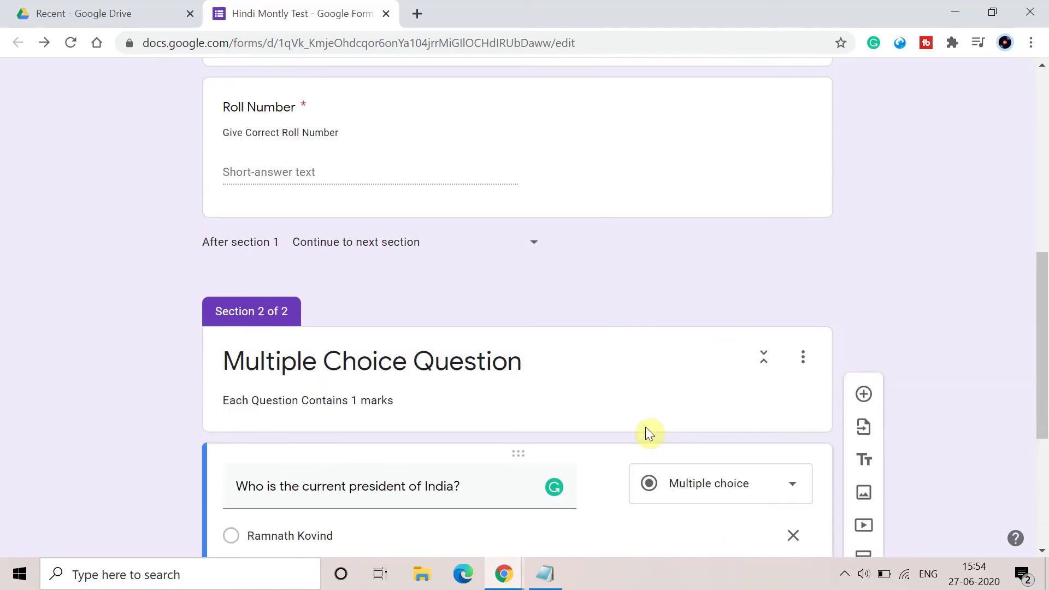
{"action": "scroll", "coordinate": [646, 432], "scroll_direction": "up", "scroll_amount": 9}
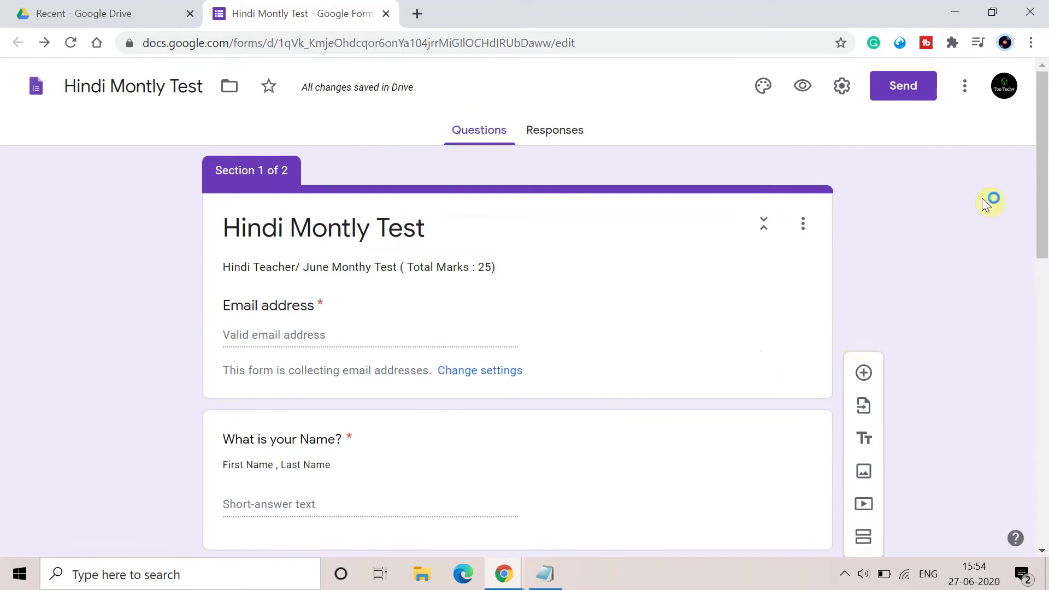
{"action": "left_click", "coordinate": [802, 88]}
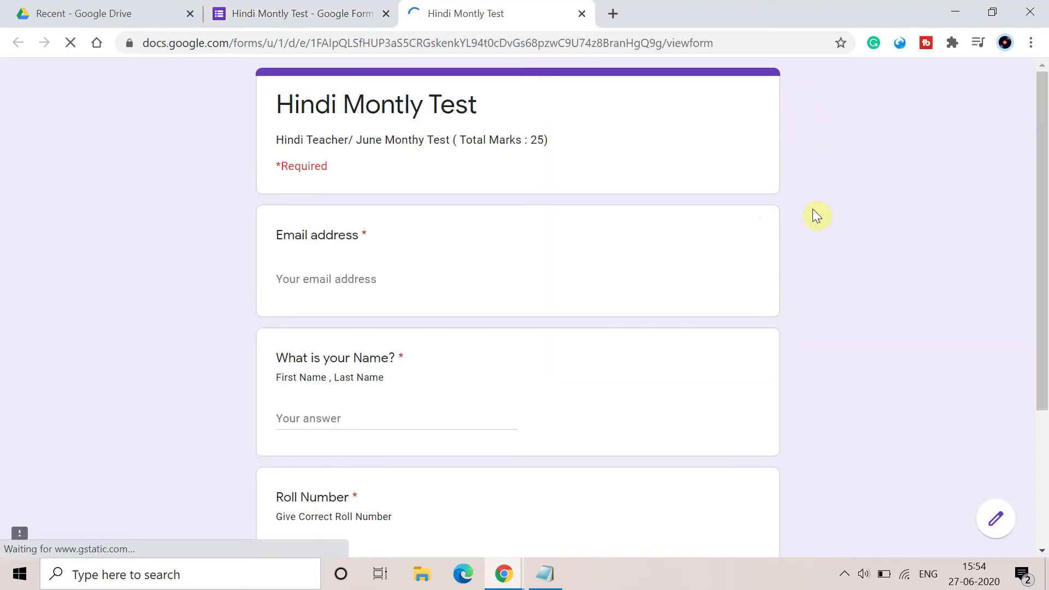
{"action": "scroll", "coordinate": [824, 270], "scroll_direction": "down", "scroll_amount": 1}
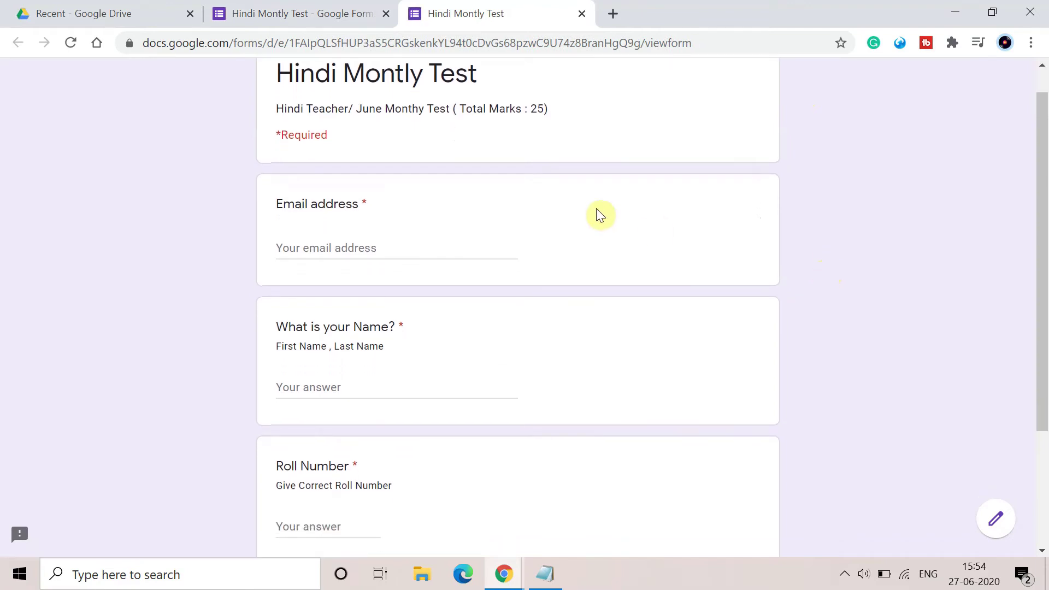
{"action": "scroll", "coordinate": [459, 306], "scroll_direction": "down", "scroll_amount": 1}
{"action": "scroll", "coordinate": [458, 332], "scroll_direction": "up", "scroll_amount": 1}
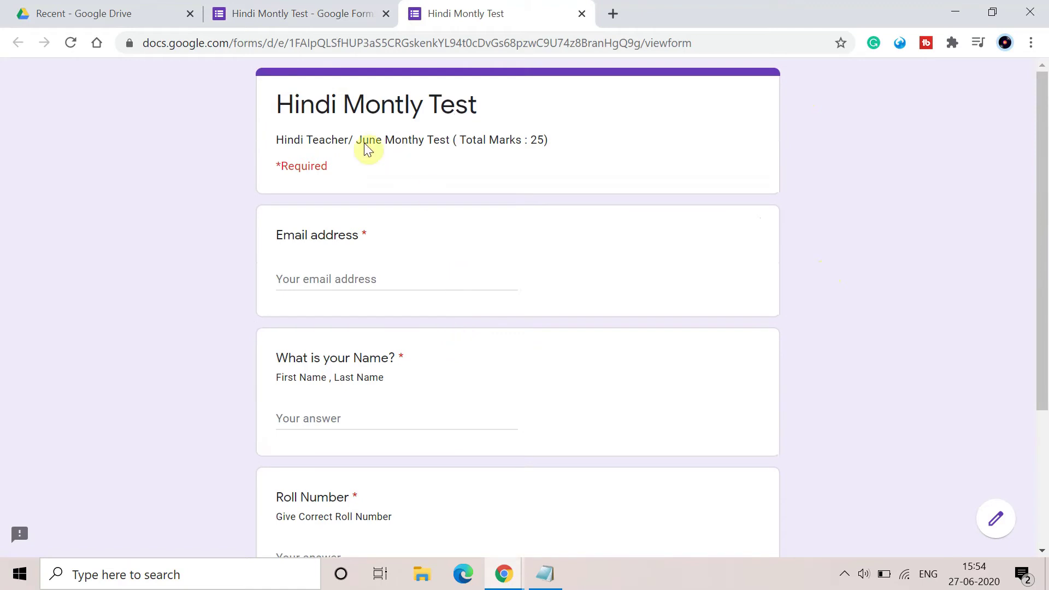
{"action": "scroll", "coordinate": [565, 208], "scroll_direction": "down", "scroll_amount": 1}
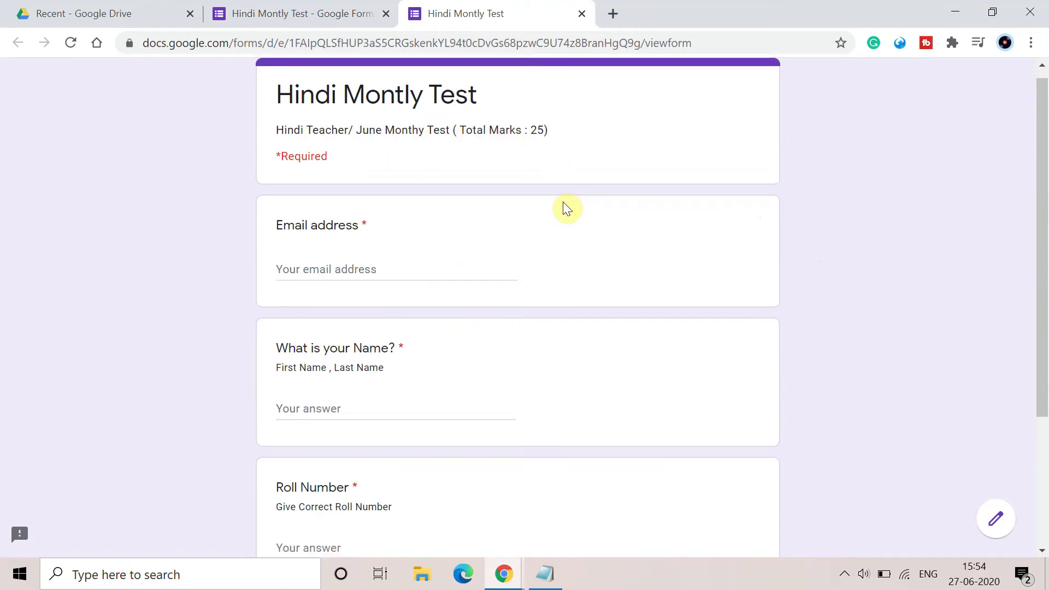
{"action": "scroll", "coordinate": [562, 202], "scroll_direction": "down", "scroll_amount": 2}
Fill the preview's email, name and roll number fields with sample answers.
{"action": "left_click", "coordinate": [409, 208]}
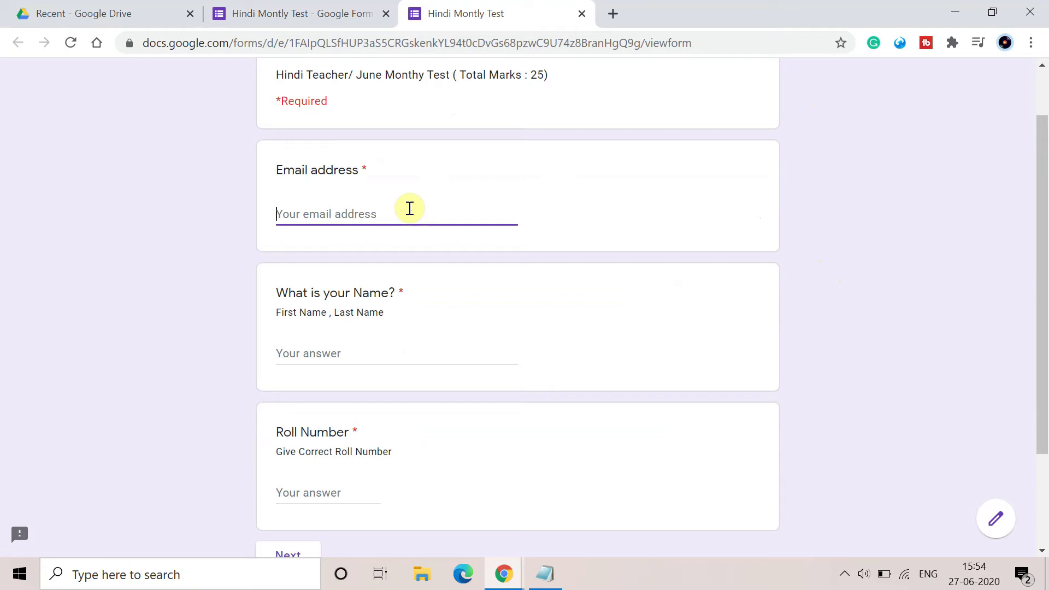
{"action": "scroll", "coordinate": [409, 208], "scroll_direction": "down", "scroll_amount": 3}
{"action": "left_click", "coordinate": [358, 214]}
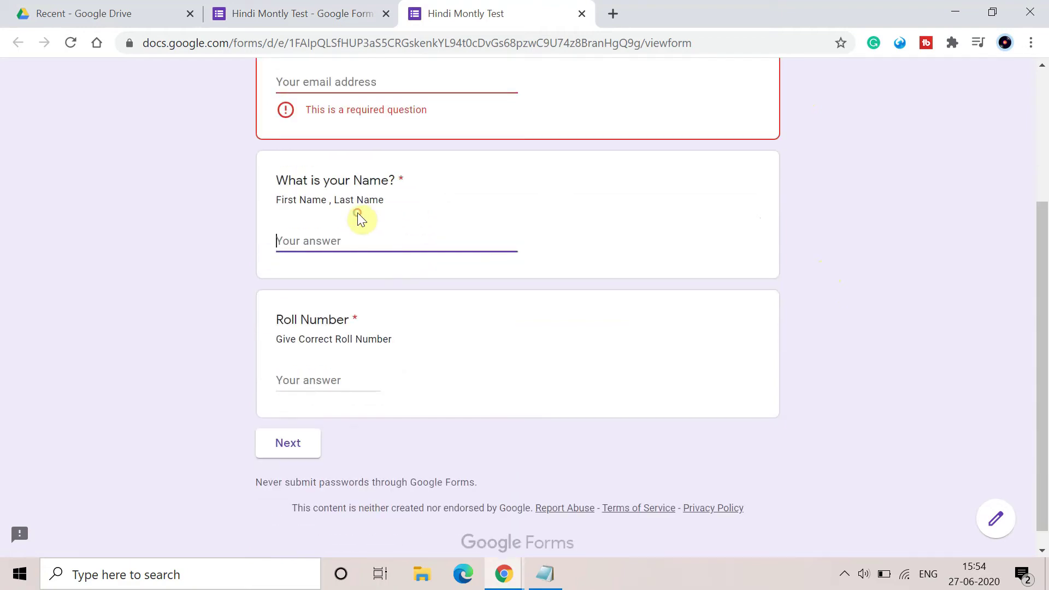
{"action": "left_click", "coordinate": [307, 458]}
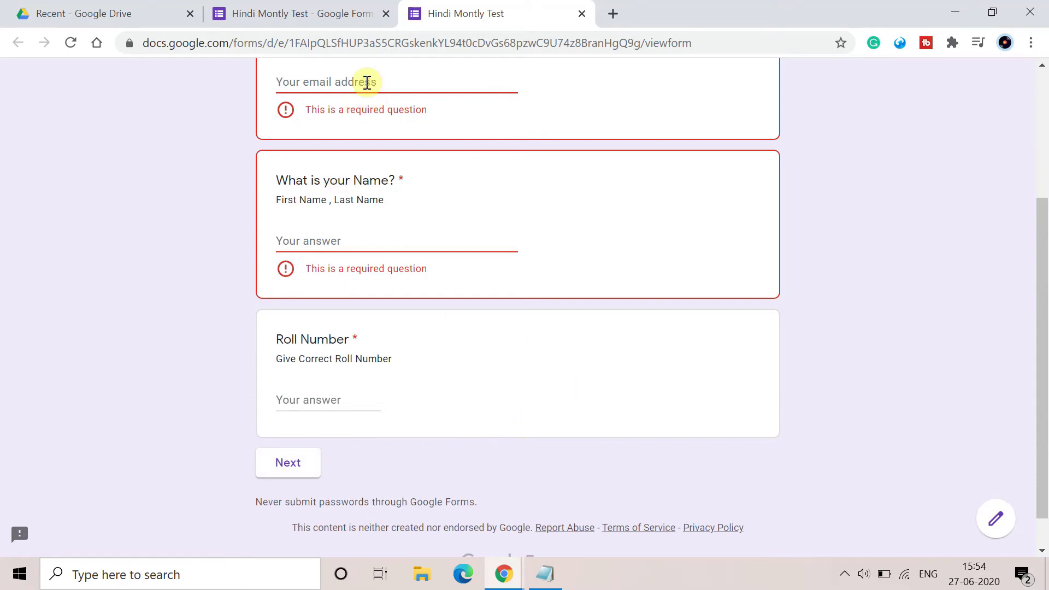
{"action": "type", "text": "xyz"}
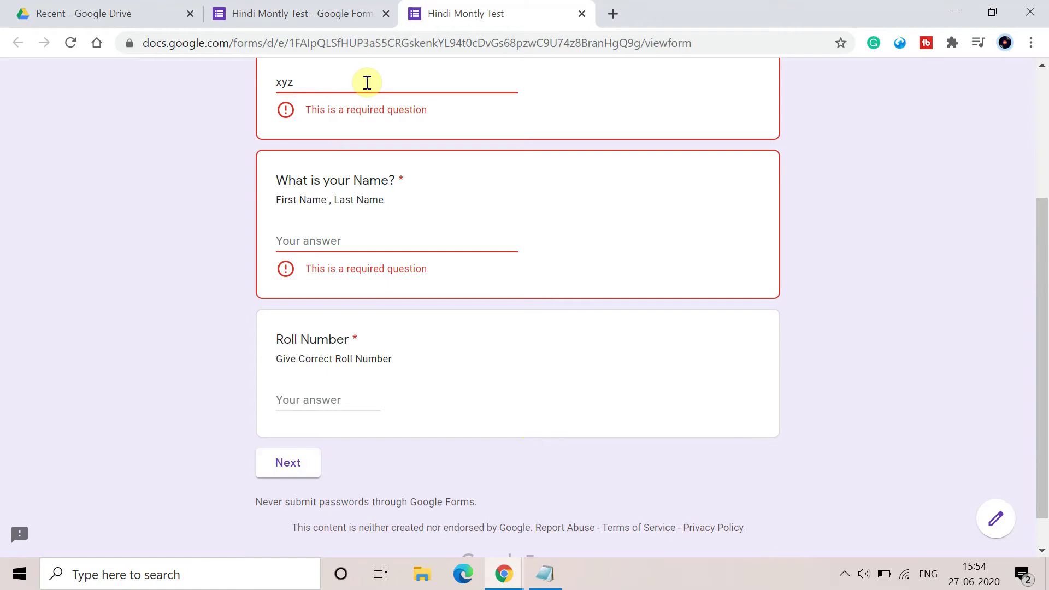
{"action": "type", "text": "@gmail.com"}
{"action": "left_click", "coordinate": [299, 213]}
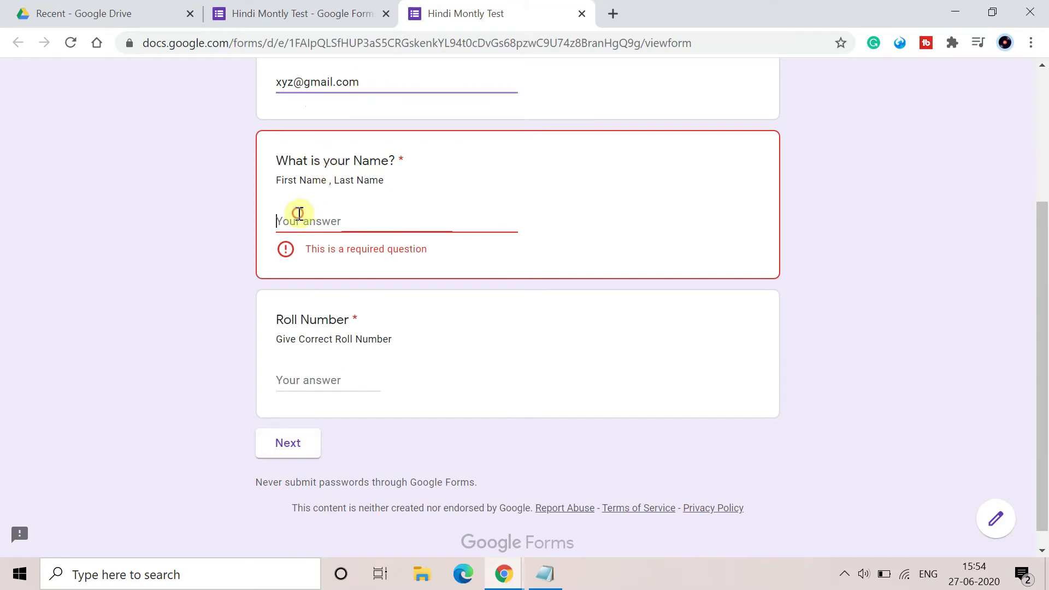
{"action": "type", "text": "To"}
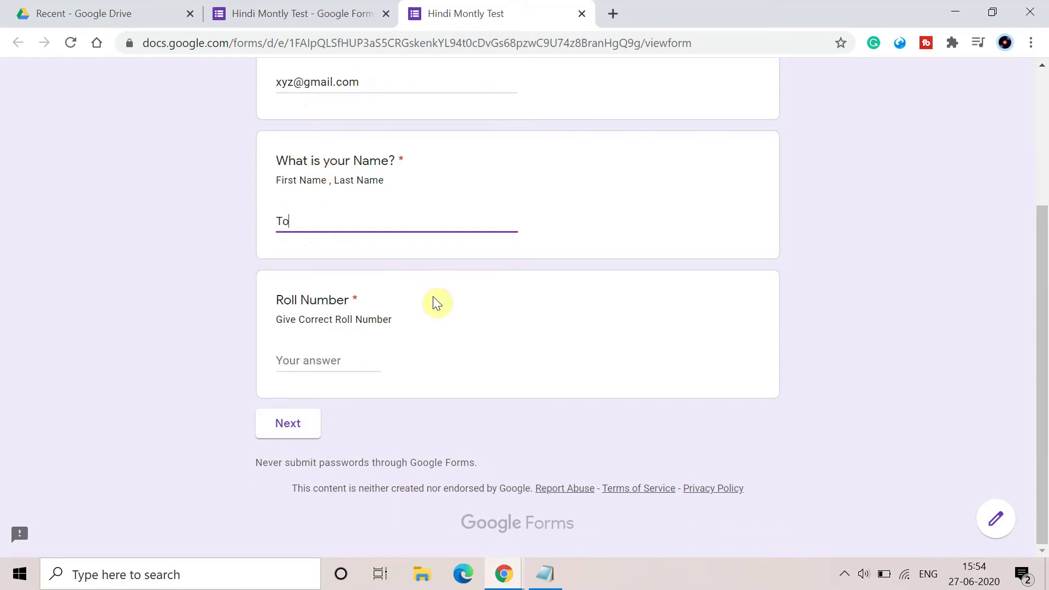
{"action": "type", "text": "o Techy"}
{"action": "left_click", "coordinate": [322, 354]}
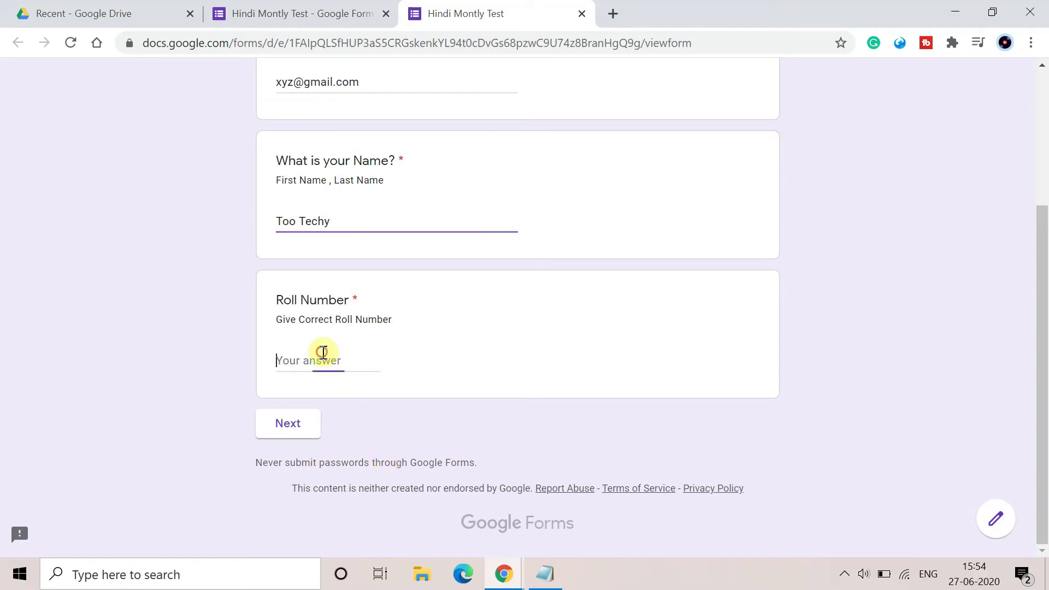
{"action": "type", "text": "12345678"}
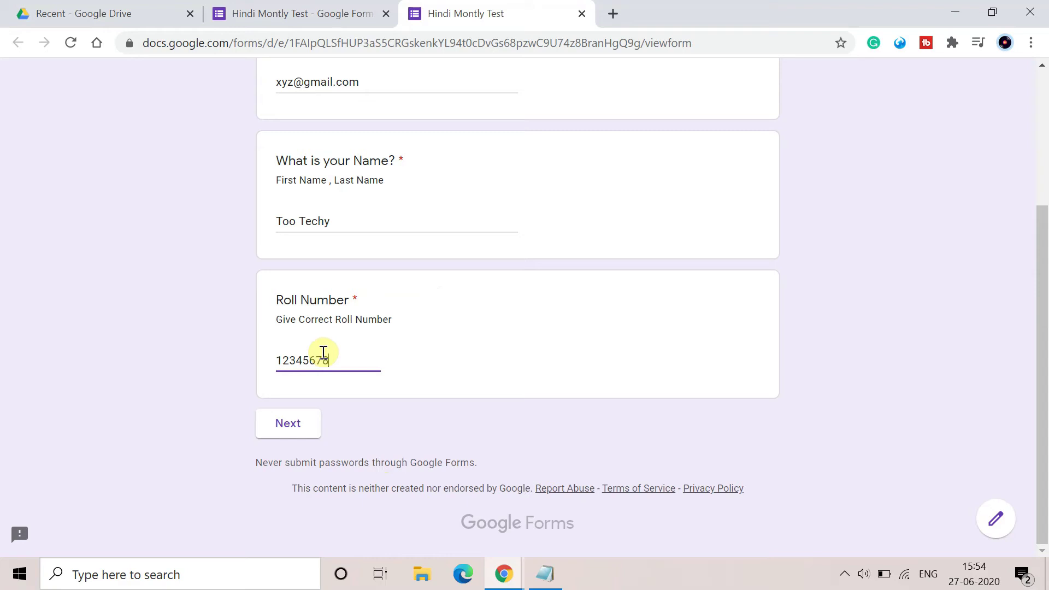
{"action": "left_click", "coordinate": [290, 431]}
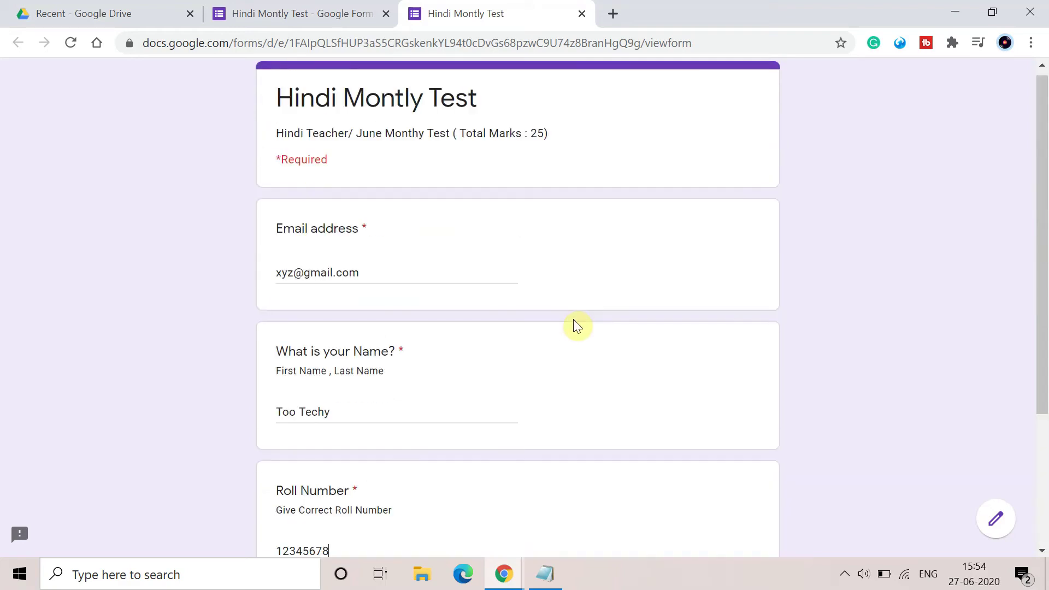
{"action": "scroll", "coordinate": [577, 326], "scroll_direction": "down", "scroll_amount": 3}
Go to preview section 2, pick Ramnath Kovind, and return to the editor tab.
{"action": "left_click", "coordinate": [282, 444]}
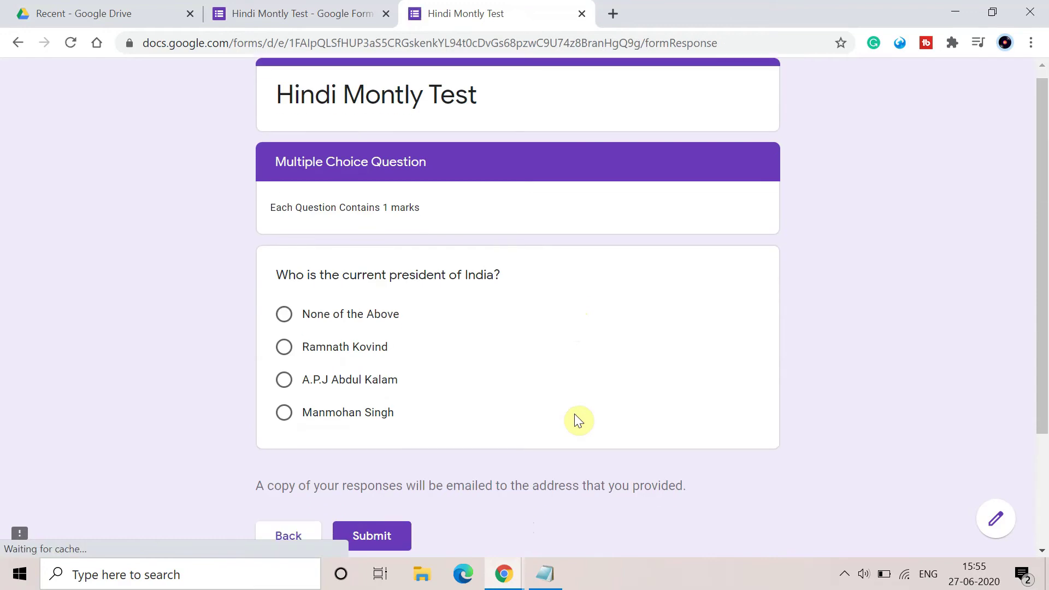
{"action": "scroll", "coordinate": [574, 414], "scroll_direction": "down", "scroll_amount": 3}
{"action": "scroll", "coordinate": [574, 414], "scroll_direction": "up", "scroll_amount": 3}
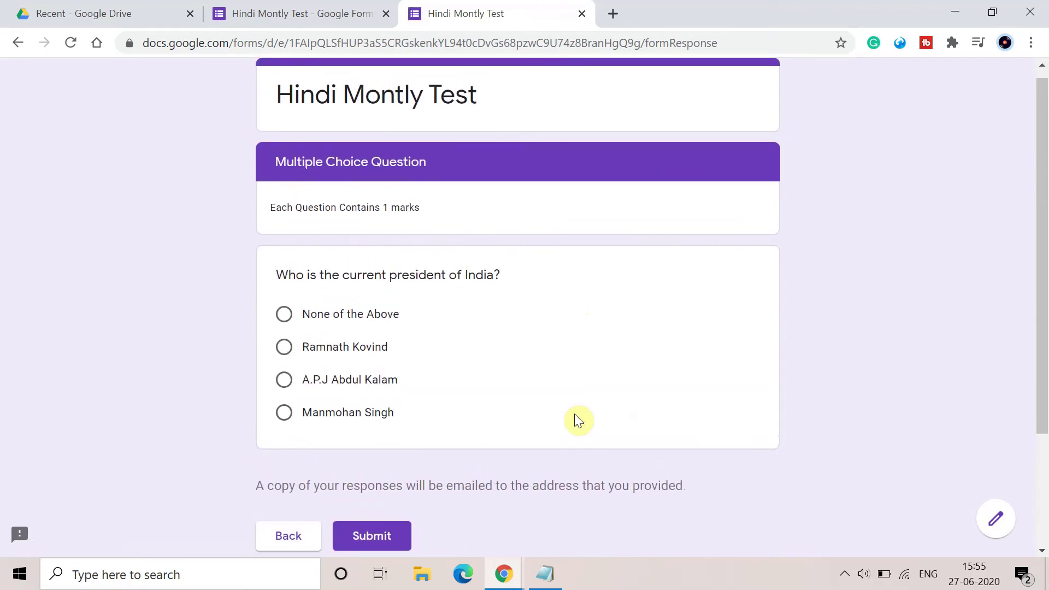
{"action": "scroll", "coordinate": [575, 414], "scroll_direction": "up", "scroll_amount": 1}
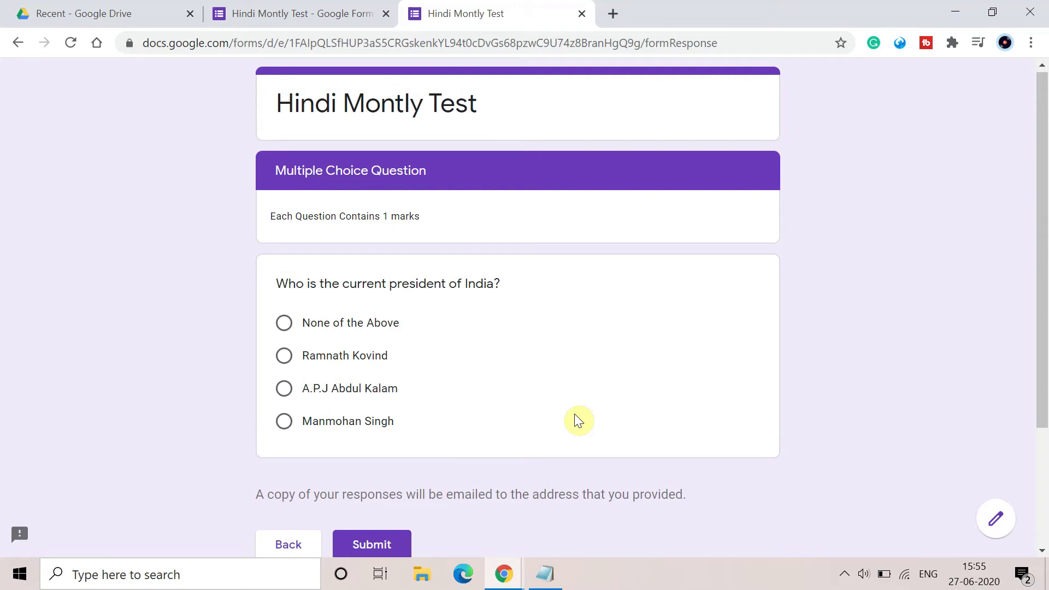
{"action": "scroll", "coordinate": [575, 421], "scroll_direction": "up", "scroll_amount": 1}
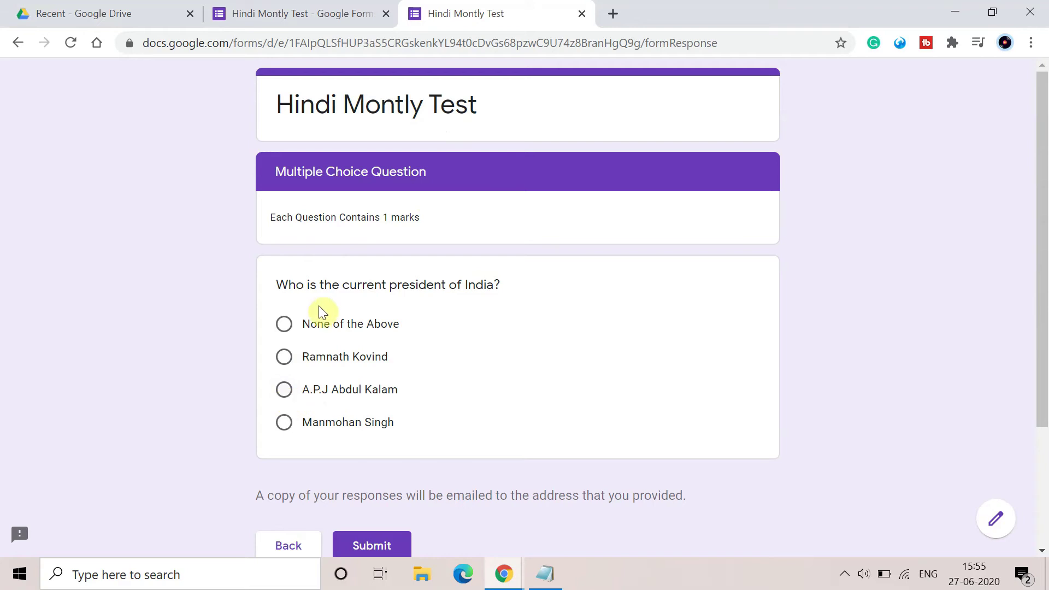
{"action": "left_click", "coordinate": [279, 362]}
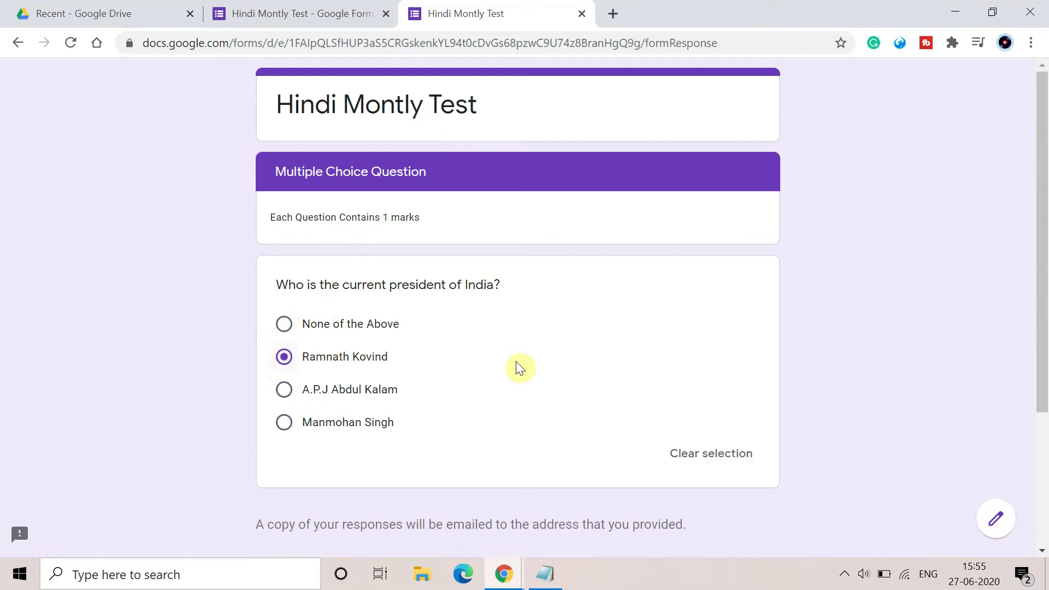
{"action": "scroll", "coordinate": [616, 396], "scroll_direction": "down", "scroll_amount": 2}
{"action": "scroll", "coordinate": [616, 396], "scroll_direction": "down", "scroll_amount": 1}
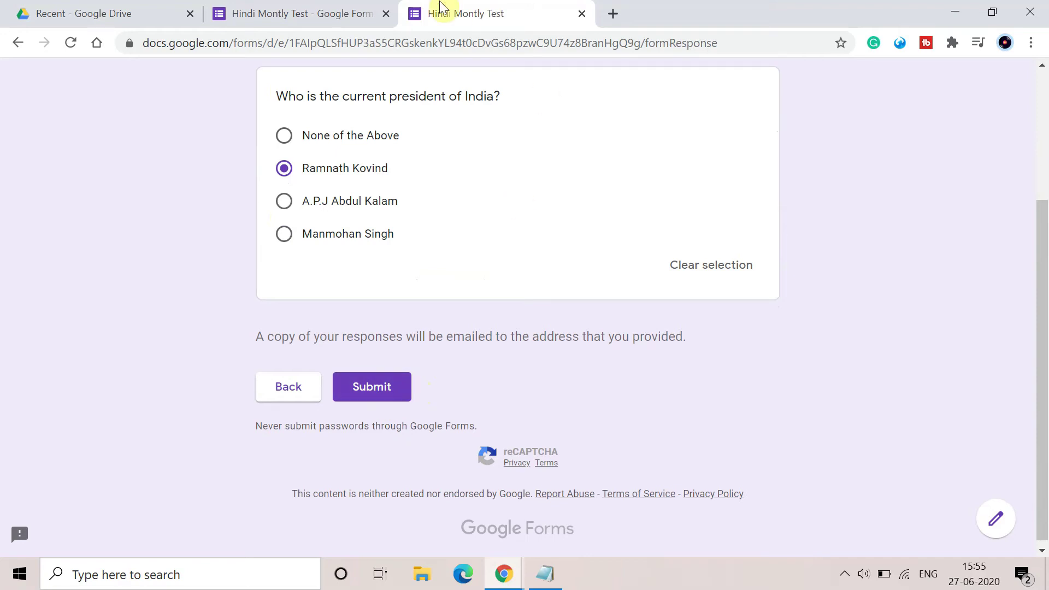
{"action": "left_click", "coordinate": [361, 12]}
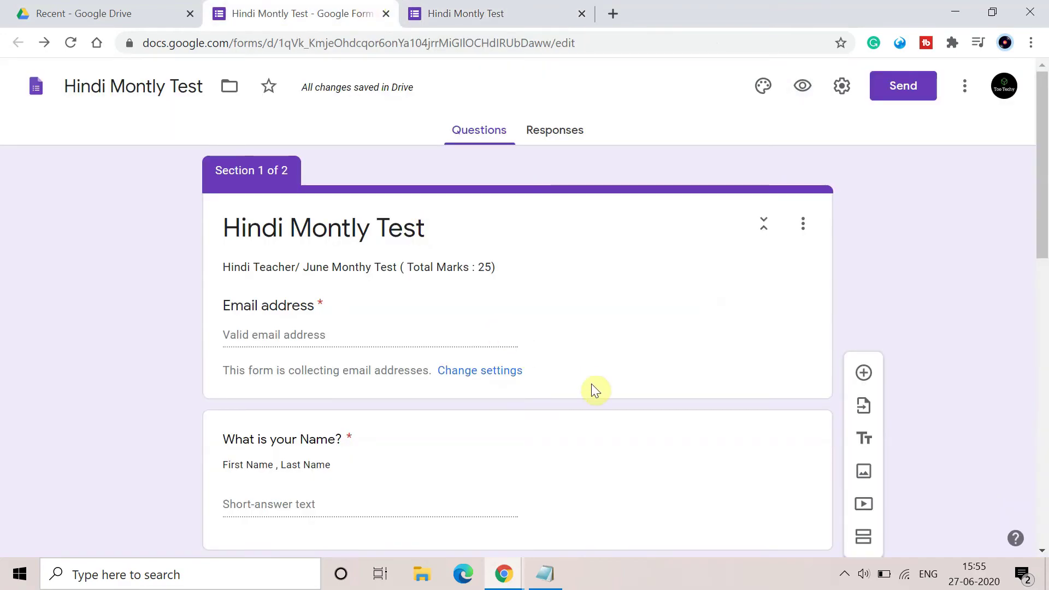
Add section 3 titled 'Give True or False', described 'Each Question Contains 1 marks'.
{"action": "scroll", "coordinate": [593, 388], "scroll_direction": "down", "scroll_amount": 2}
{"action": "scroll", "coordinate": [592, 385], "scroll_direction": "down", "scroll_amount": 6}
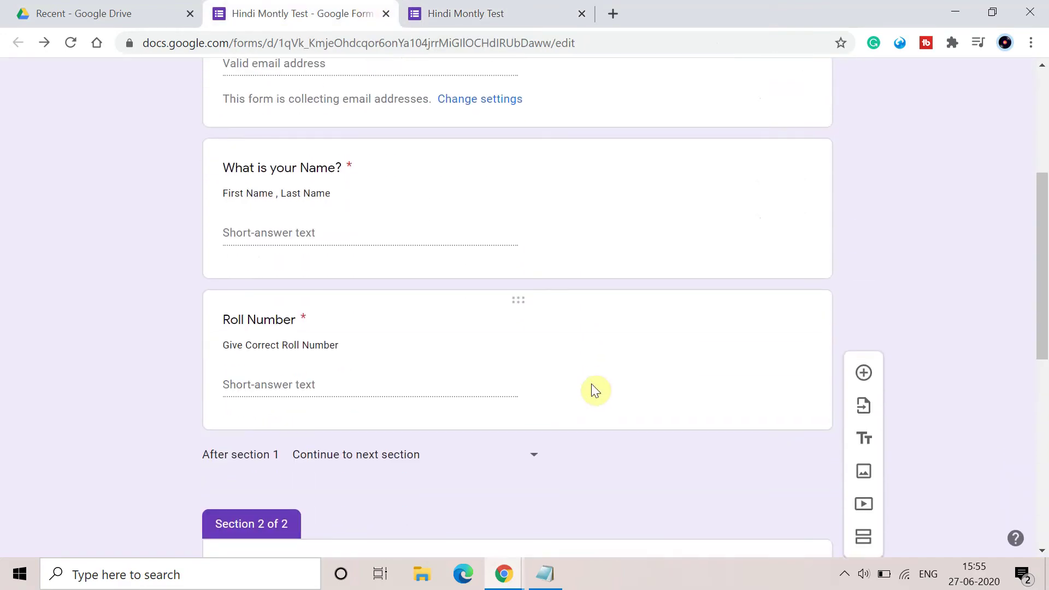
{"action": "scroll", "coordinate": [591, 384], "scroll_direction": "down", "scroll_amount": 5}
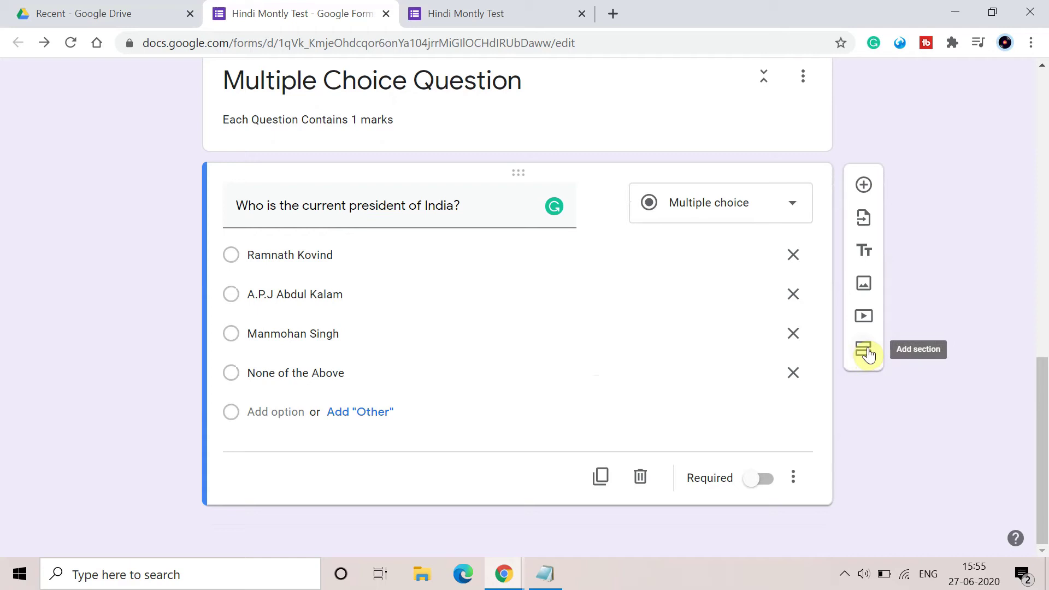
{"action": "left_click", "coordinate": [868, 354]}
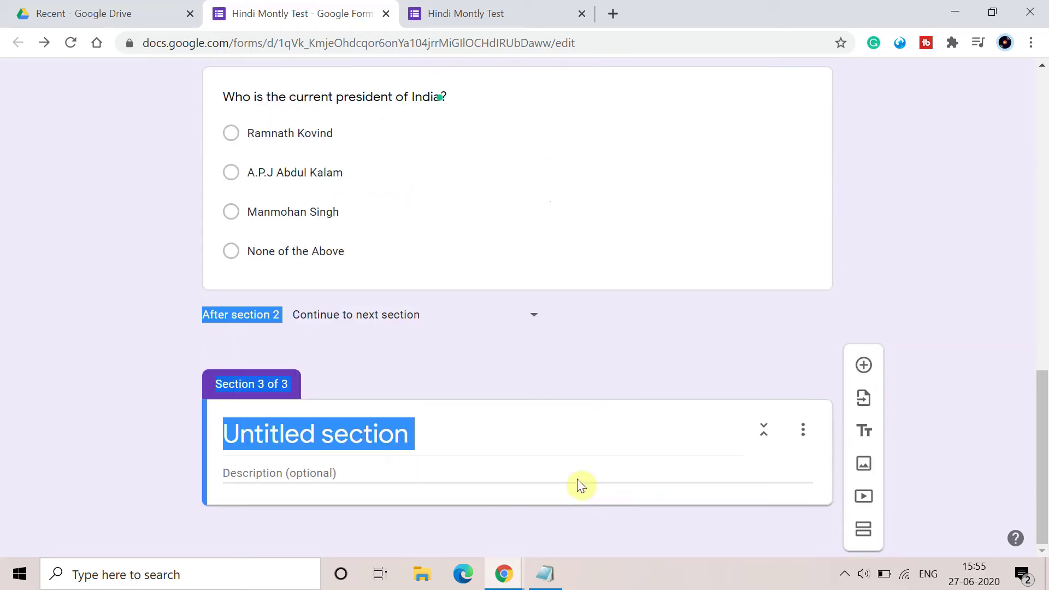
{"action": "left_click", "coordinate": [459, 438]}
{"action": "key", "text": "BackSpace"}
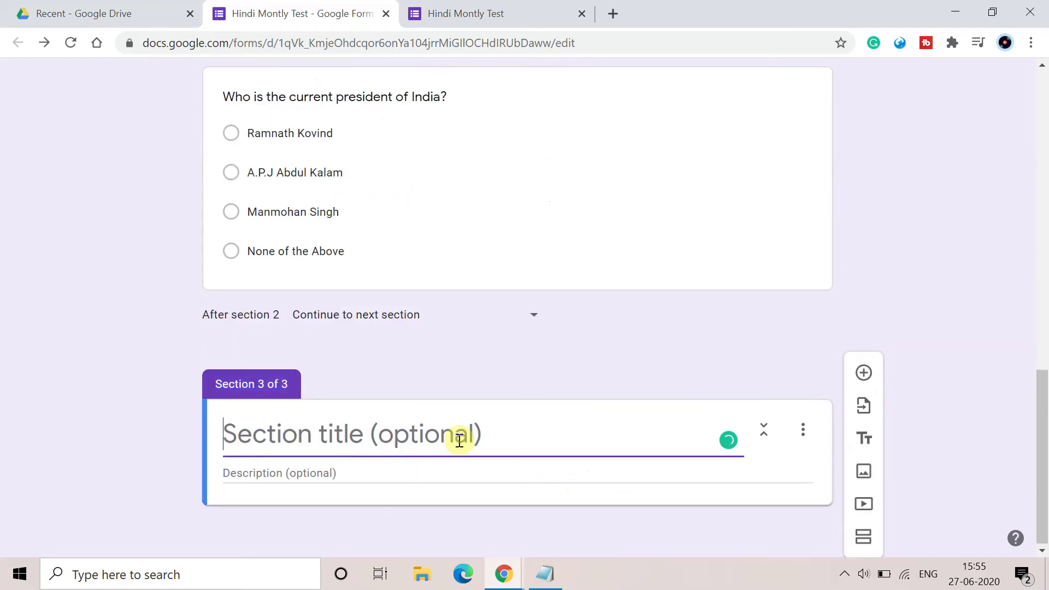
{"action": "type", "text": "Gi"}
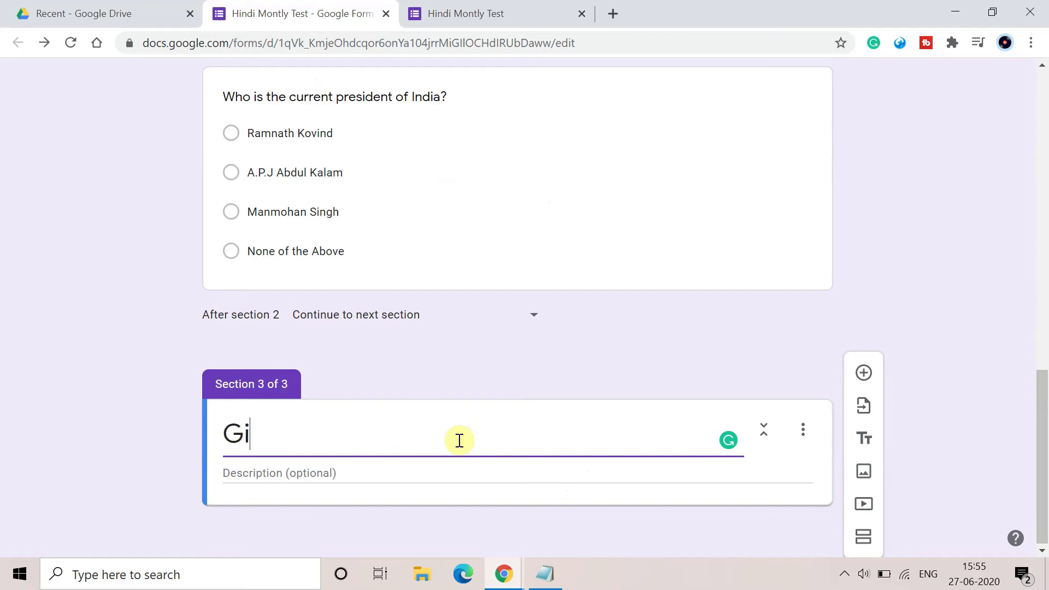
{"action": "type", "text": "ve True"}
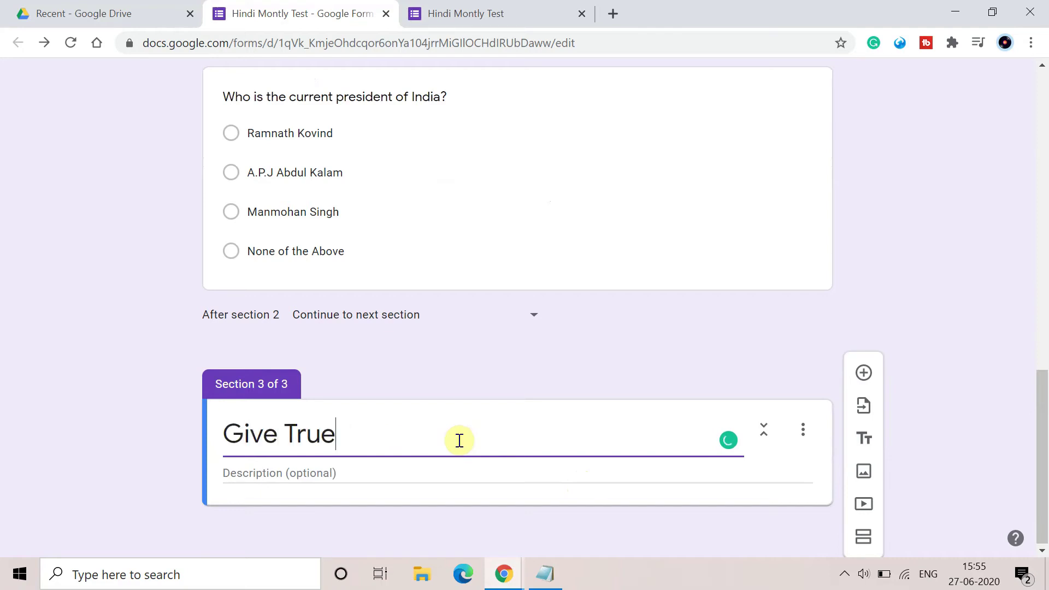
{"action": "type", "text": " or False"}
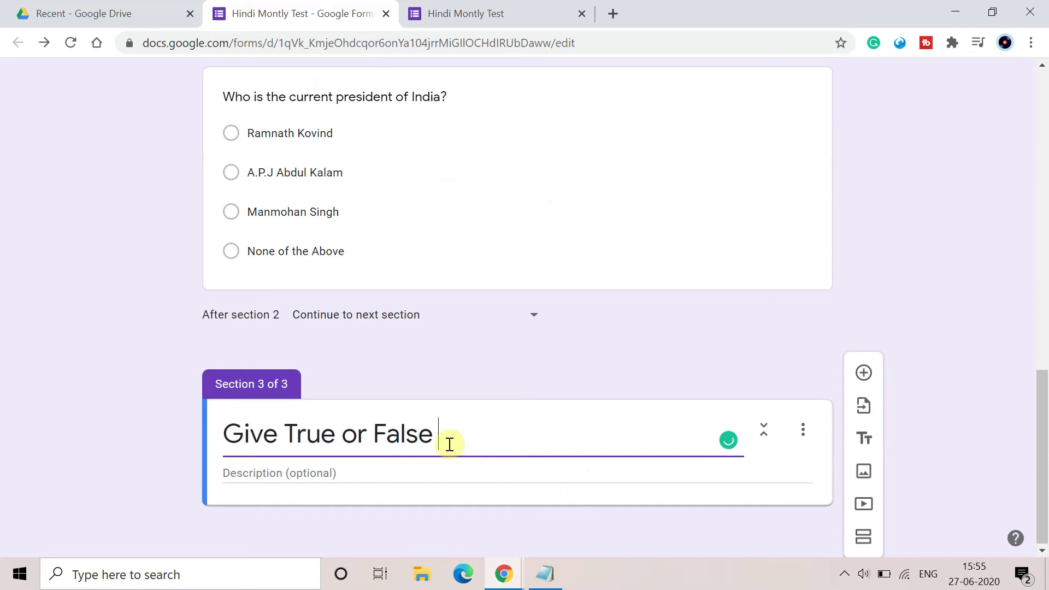
{"action": "left_click", "coordinate": [373, 473]}
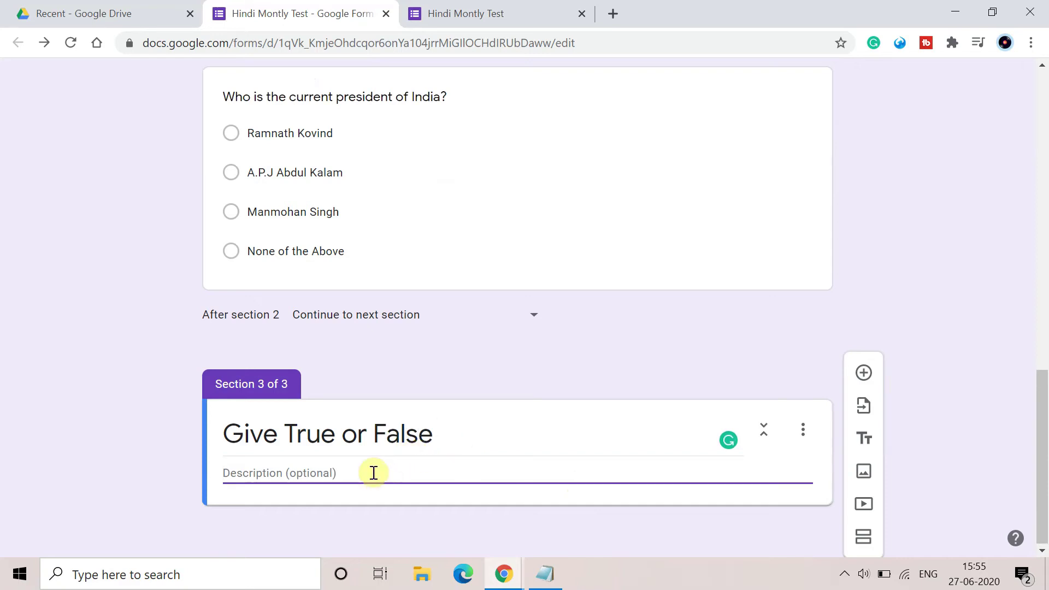
{"action": "left_click", "coordinate": [449, 469]}
{"action": "type", "text": "Each Q"}
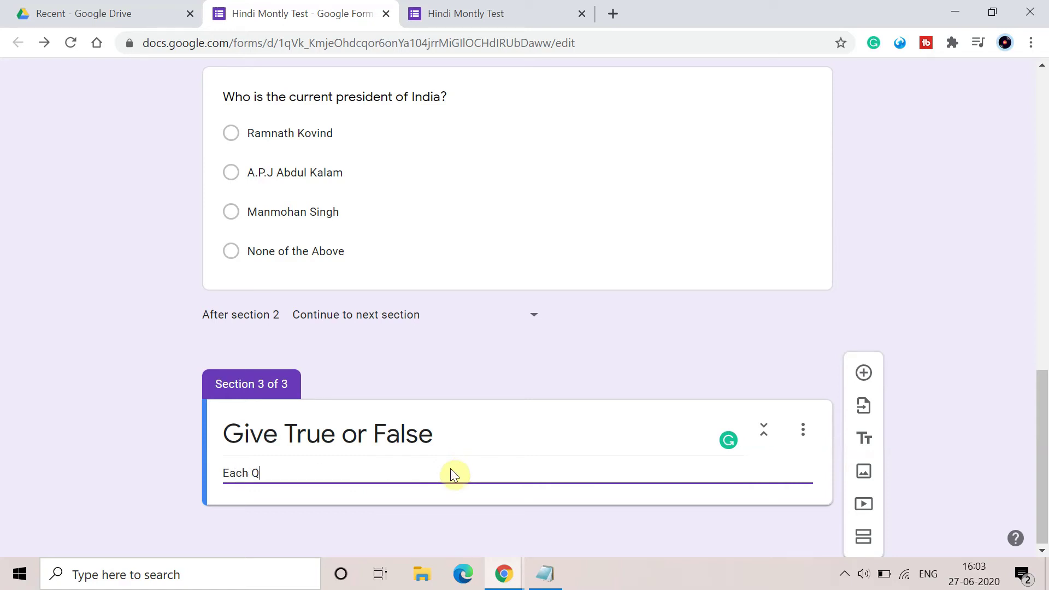
{"action": "type", "text": "uestion Contains 1 mar"}
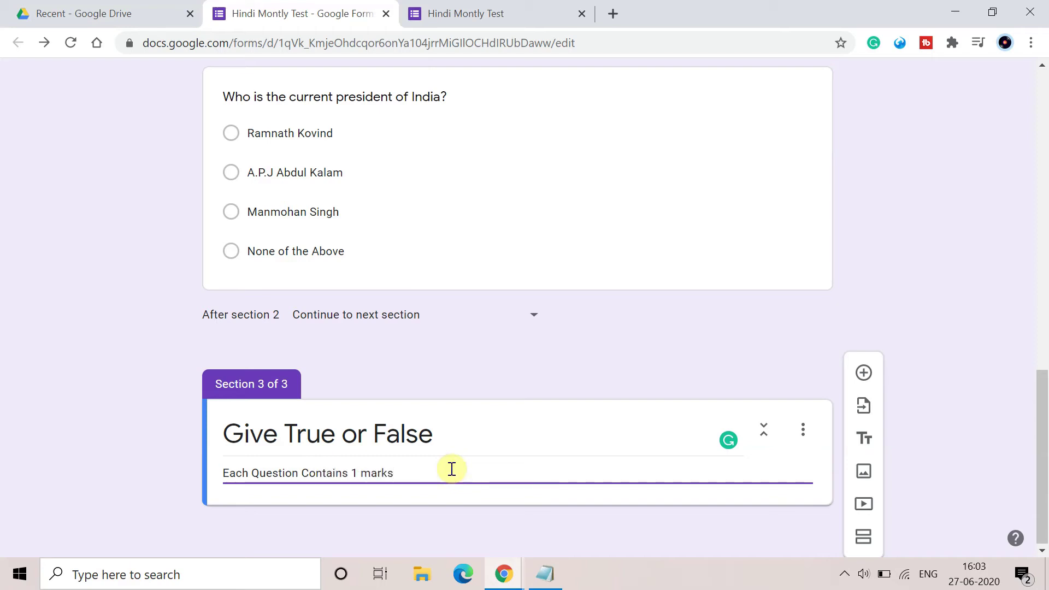
{"action": "type", "text": "ks"}
Add the question 'Is India a democratic country?' to section 3.
{"action": "left_click", "coordinate": [863, 372]}
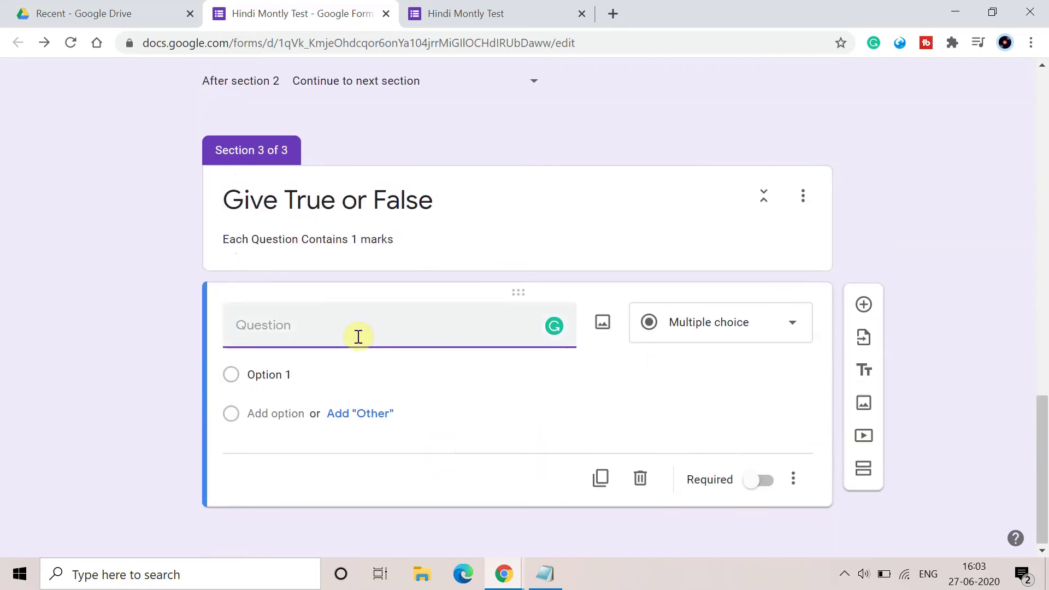
{"action": "type", "text": "Is Inadia"}
{"action": "key", "text": "BackSpace"}
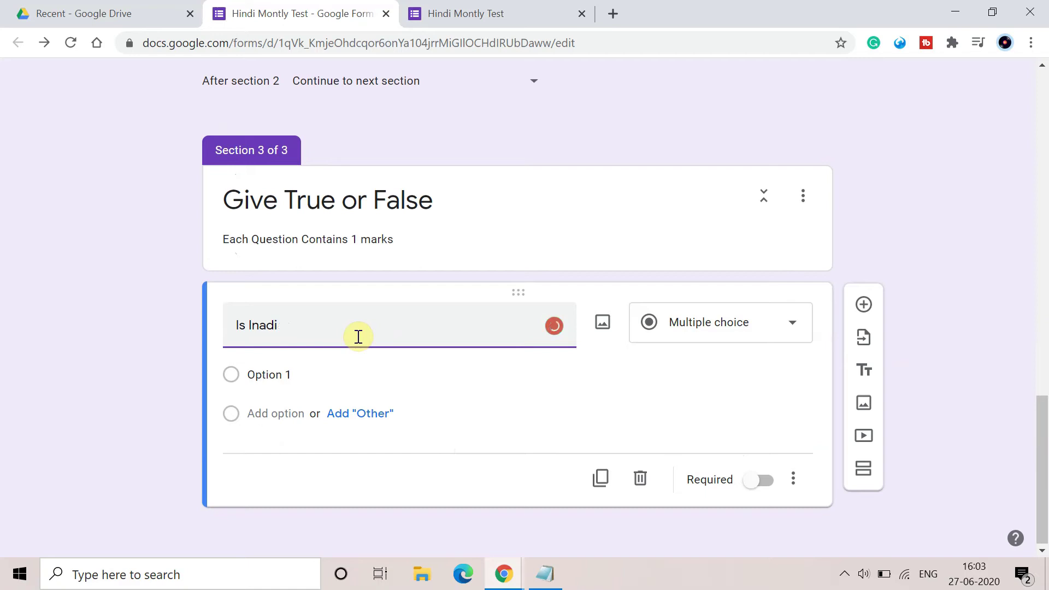
{"action": "key", "text": "BackSpace"}
{"action": "key", "text": "BackSpace"}
{"action": "type", "text": "dia a dem"}
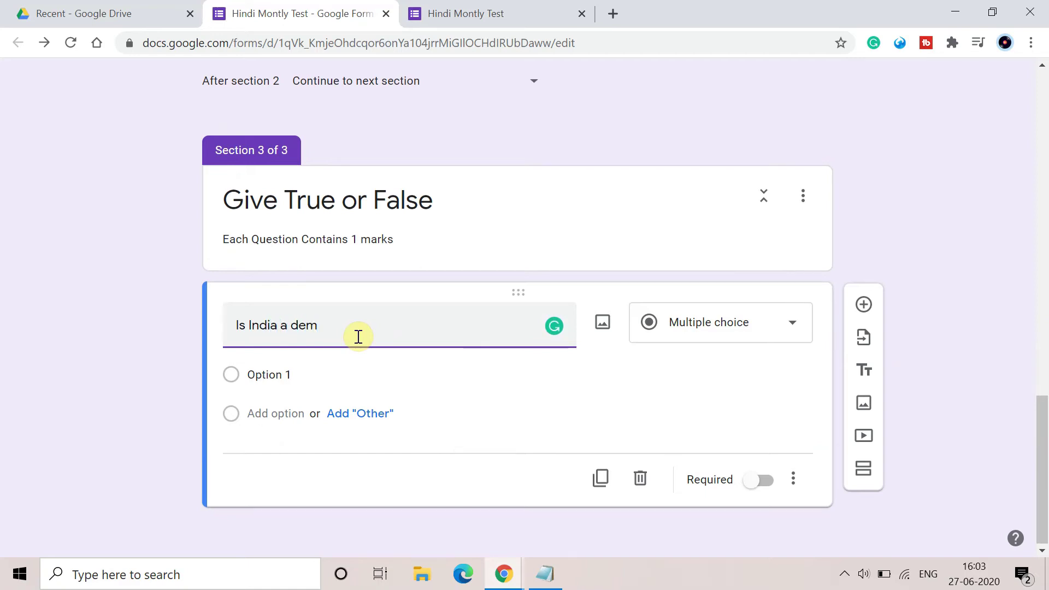
{"action": "type", "text": "ocratic "}
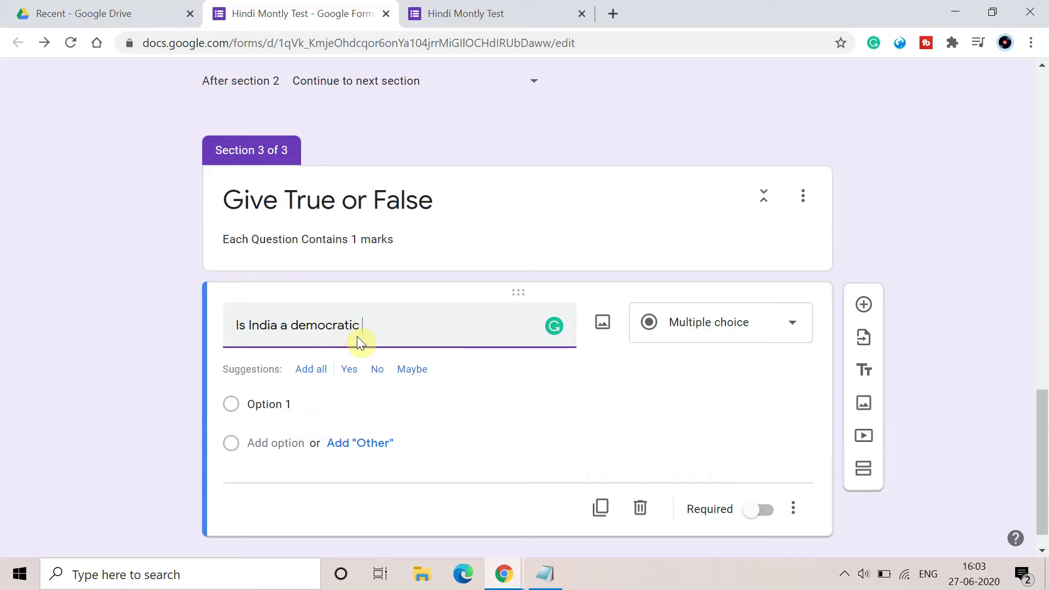
{"action": "type", "text": "country"}
Accept the suggested options, rename Yes/No to True/False, and delete Maybe.
{"action": "left_click", "coordinate": [273, 403]}
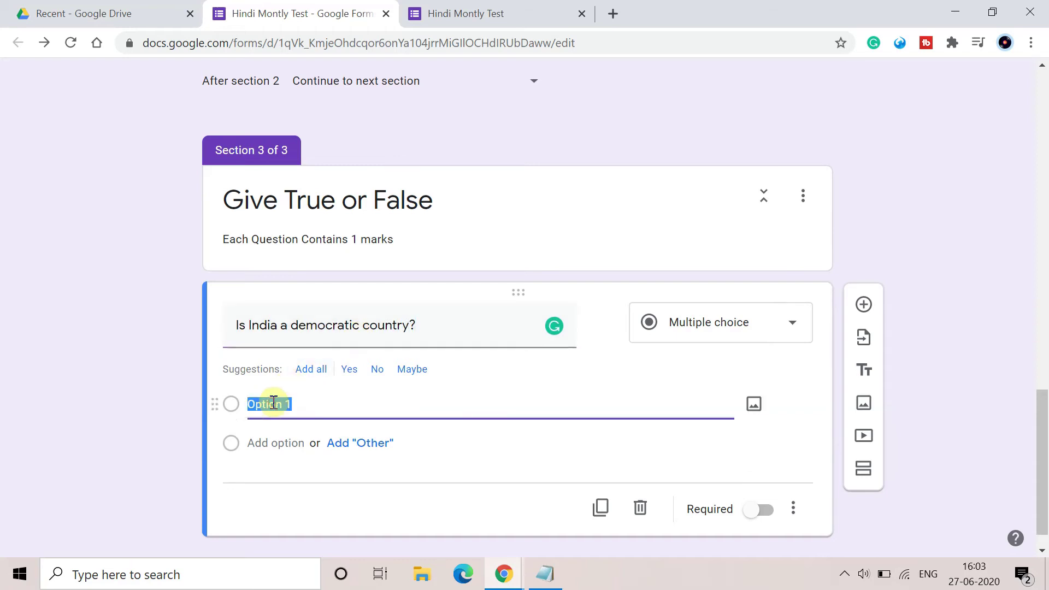
{"action": "left_click", "coordinate": [317, 376]}
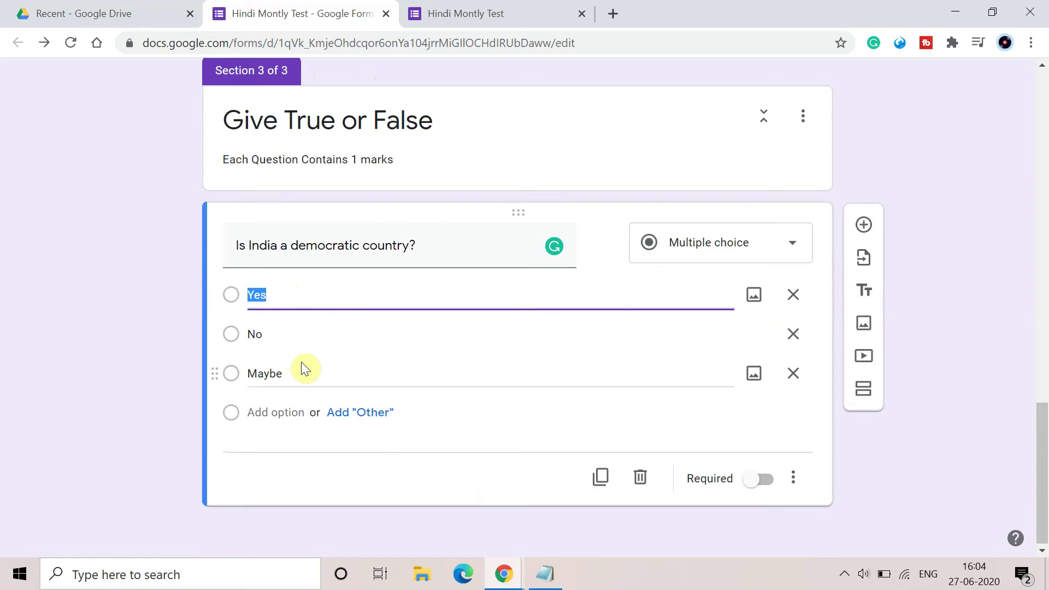
{"action": "key", "text": "BackSpace"}
{"action": "type", "text": "Trye"}
{"action": "key", "text": "BackSpace"}
{"action": "key", "text": "BackSpace"}
{"action": "type", "text": "ue"}
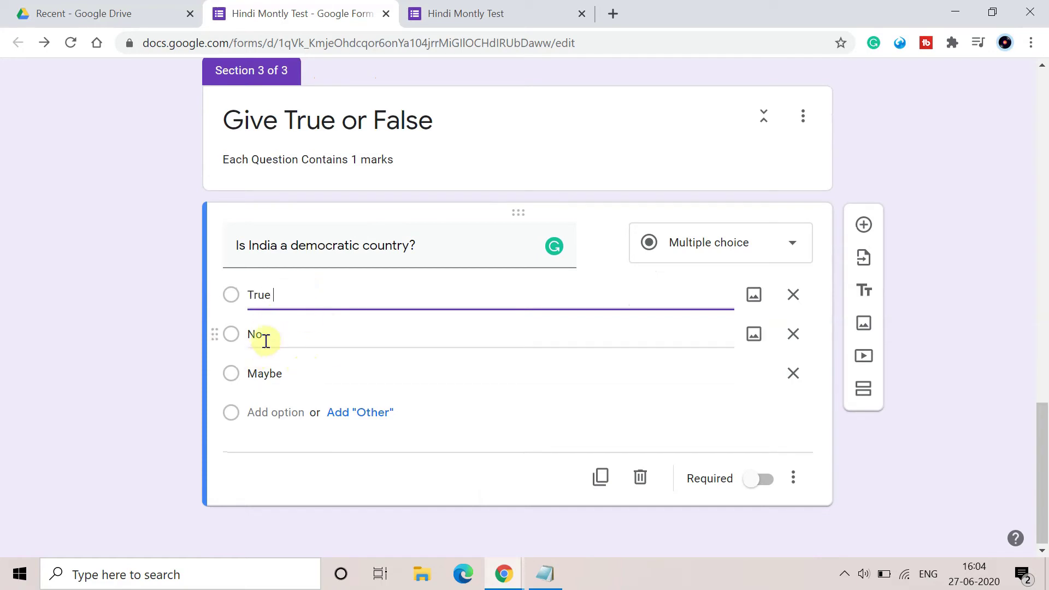
{"action": "double_click", "coordinate": [268, 334]}
{"action": "key", "text": "BackSpace"}
{"action": "type", "text": "F"}
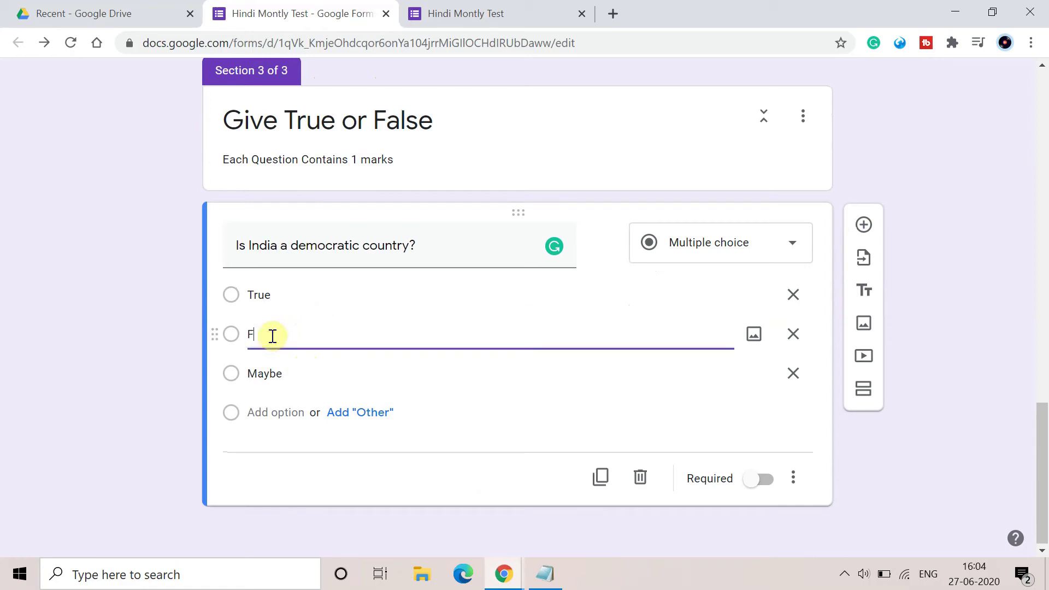
{"action": "type", "text": "alse"}
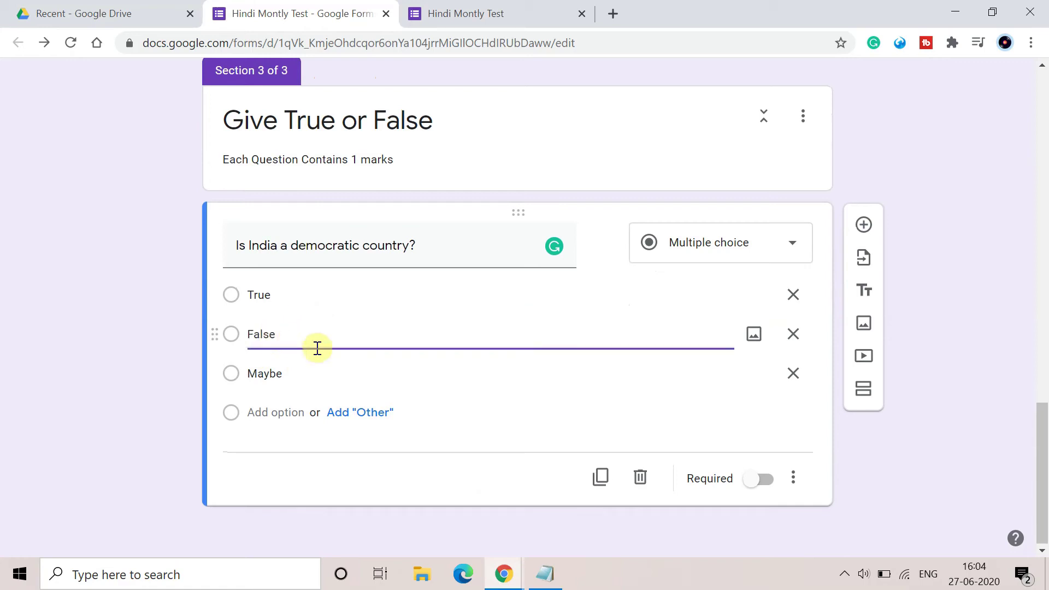
{"action": "double_click", "coordinate": [293, 369]}
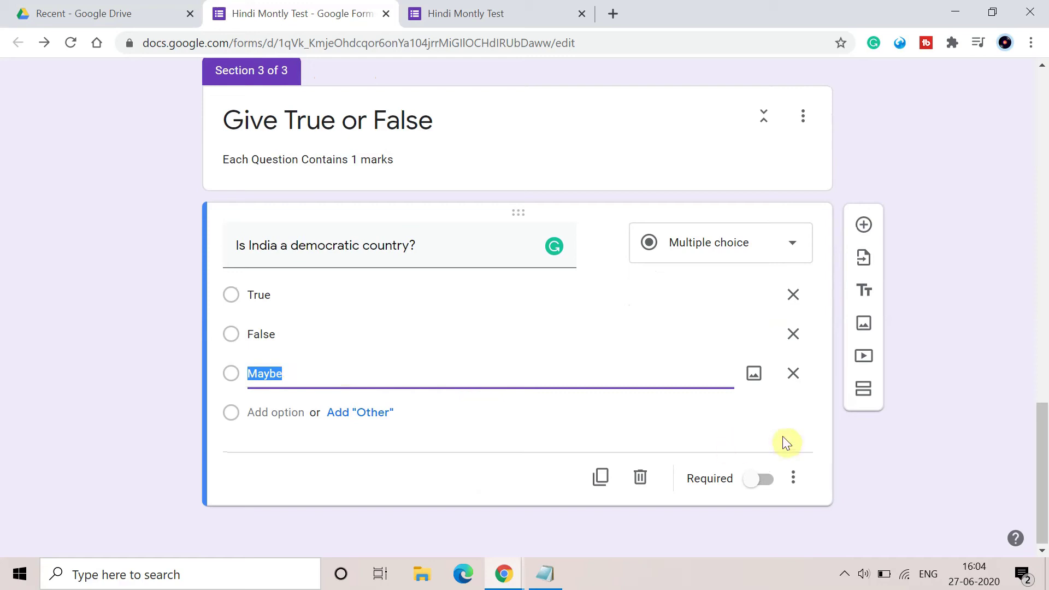
{"action": "left_click", "coordinate": [793, 373]}
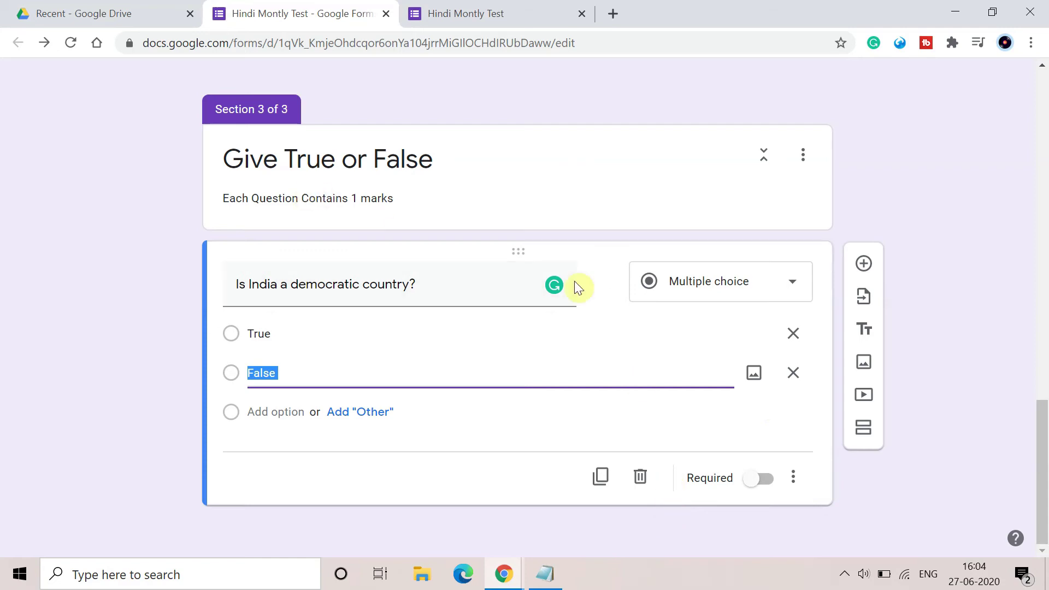
Add section 4 and title it 'Answer the Following question'.
{"action": "left_click", "coordinate": [863, 437]}
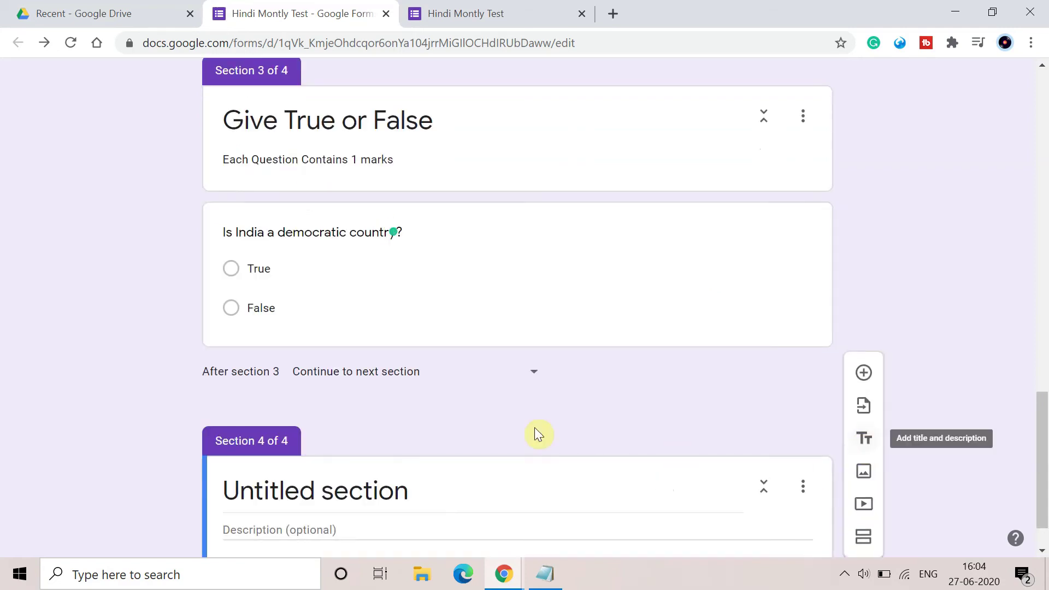
{"action": "scroll", "coordinate": [505, 421], "scroll_direction": "down", "scroll_amount": 1}
{"action": "left_click", "coordinate": [420, 424]}
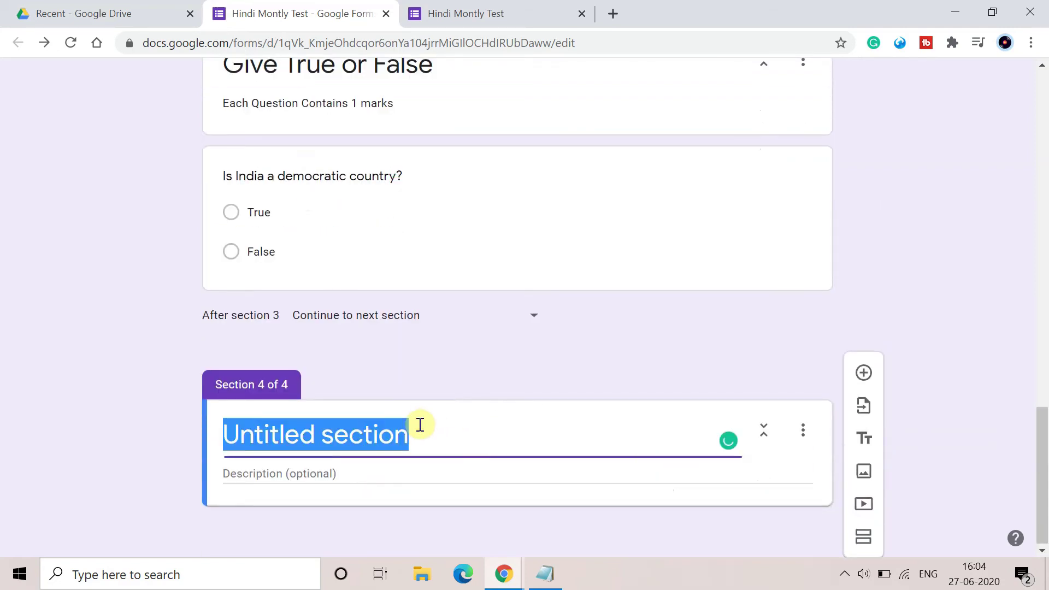
{"action": "key", "text": "BackSpace"}
{"action": "type", "text": "Answe"}
{"action": "key", "text": "BackSpace"}
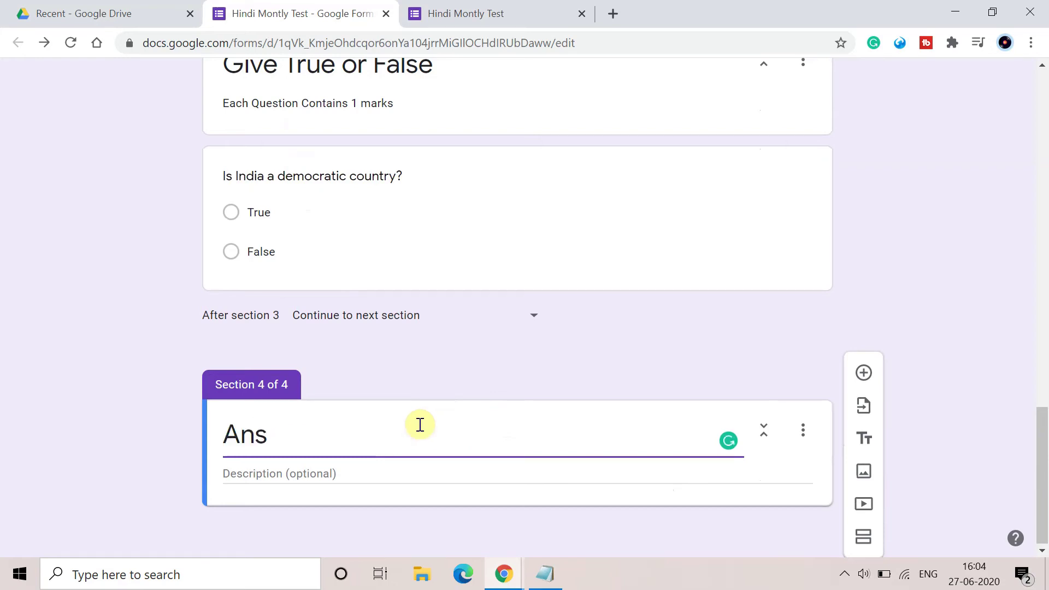
{"action": "type", "text": "wer the F"}
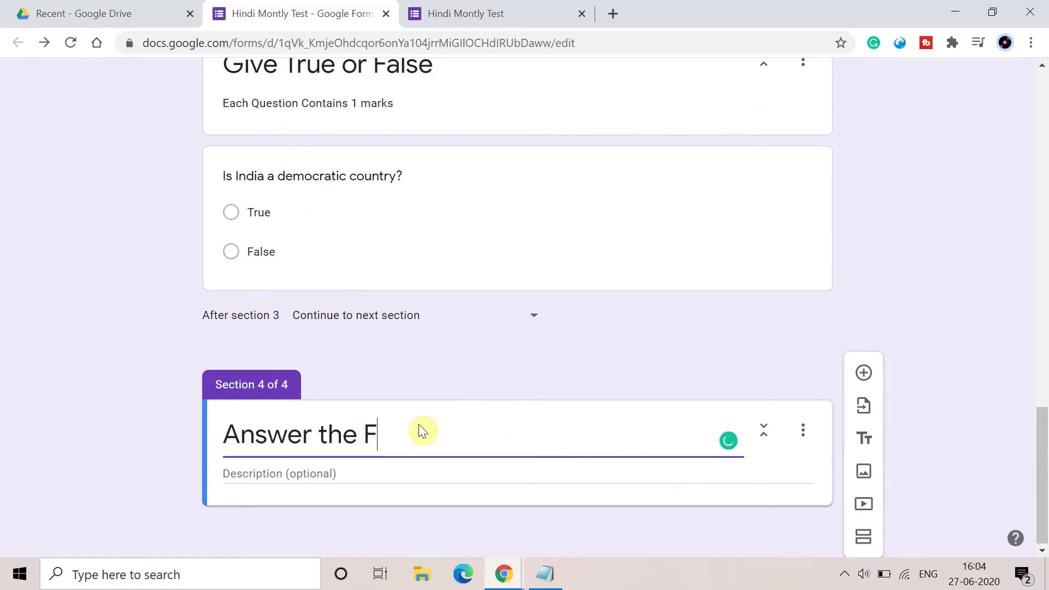
{"action": "type", "text": "ollowin Q"}
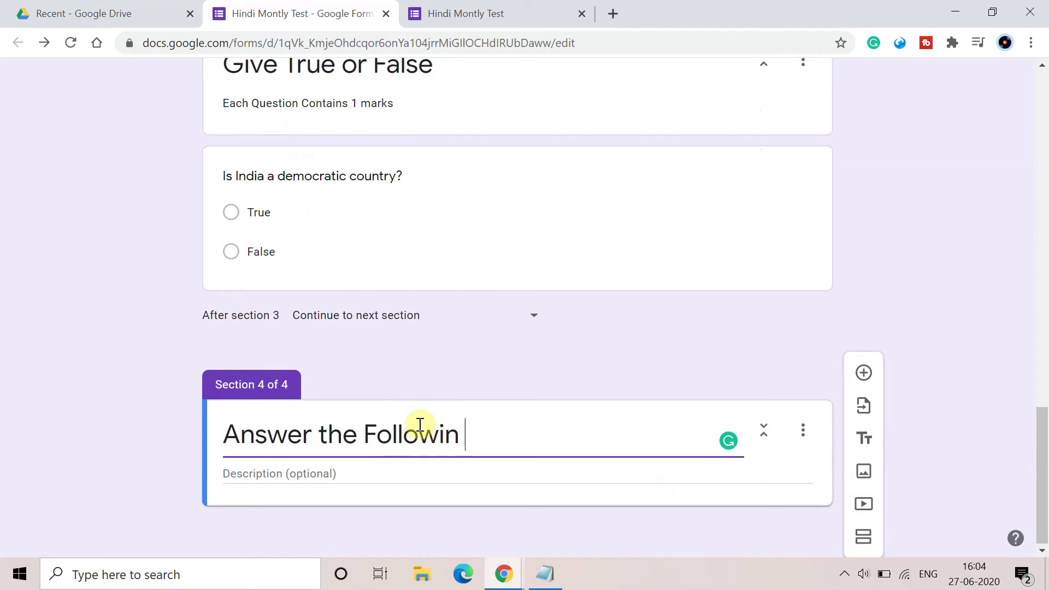
{"action": "key", "text": "BackSpace"}
{"action": "key", "text": "BackSpace"}
{"action": "key", "text": "BackSpace"}
{"action": "type", "text": "ng questionj"}
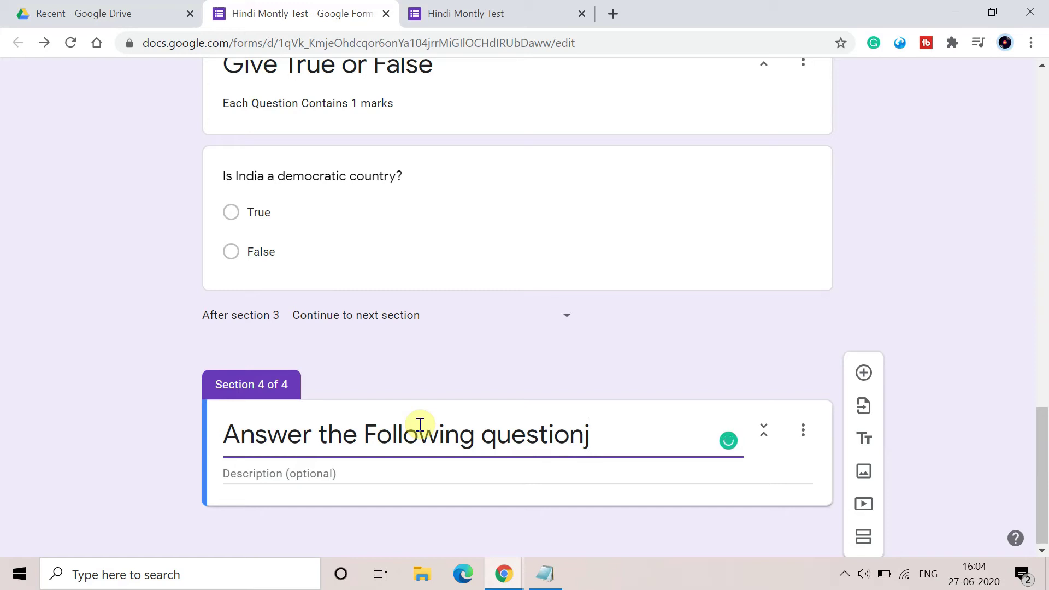
{"action": "key", "text": "BackSpace"}
Set the section 4 description to 'Each Question contain 5 marks'.
{"action": "left_click", "coordinate": [346, 471]}
{"action": "type", "text": "Eac"}
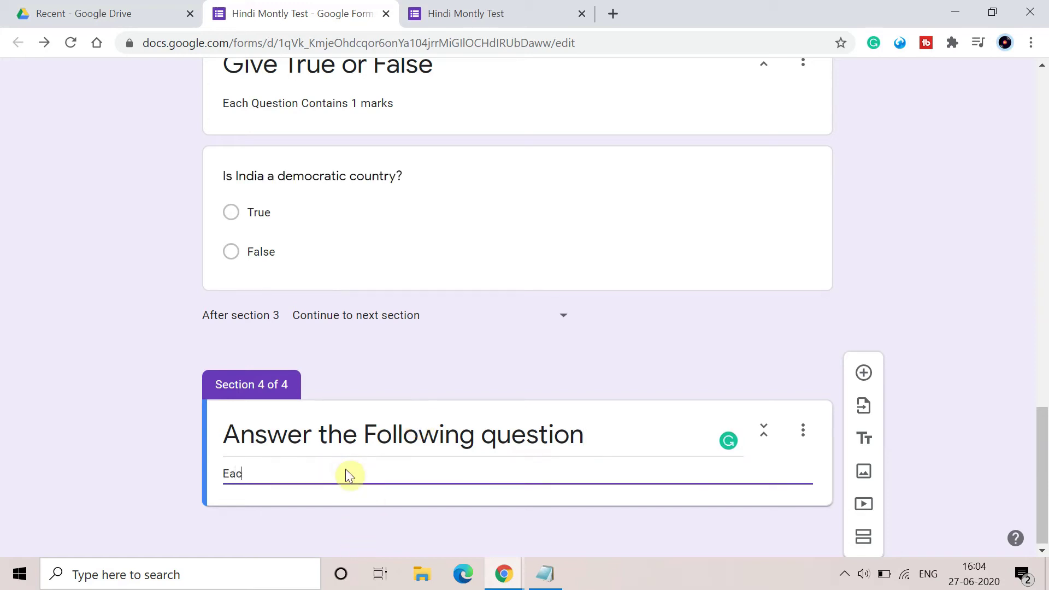
{"action": "type", "text": "h Quest"}
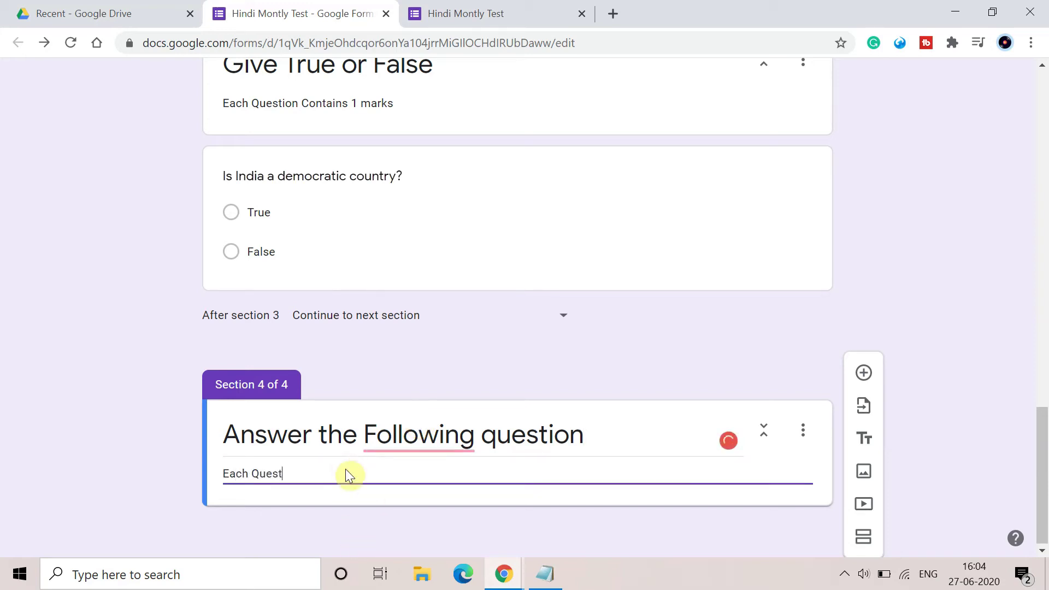
{"action": "type", "text": "ioin contain 1 marks"}
{"action": "double_click", "coordinate": [347, 473]}
{"action": "type", "text": "5"}
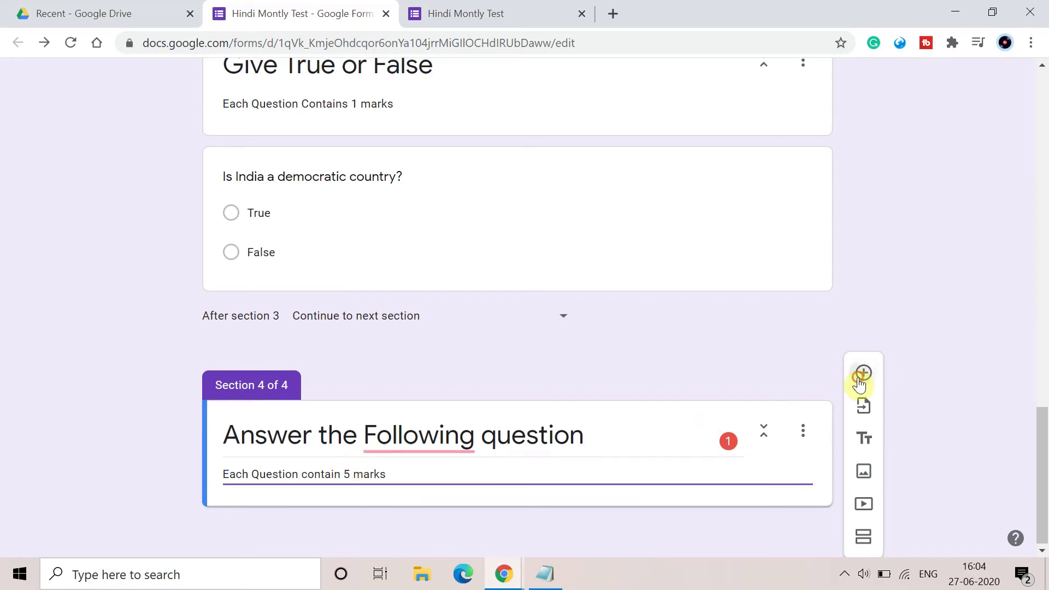
{"action": "left_click", "coordinate": [859, 379]}
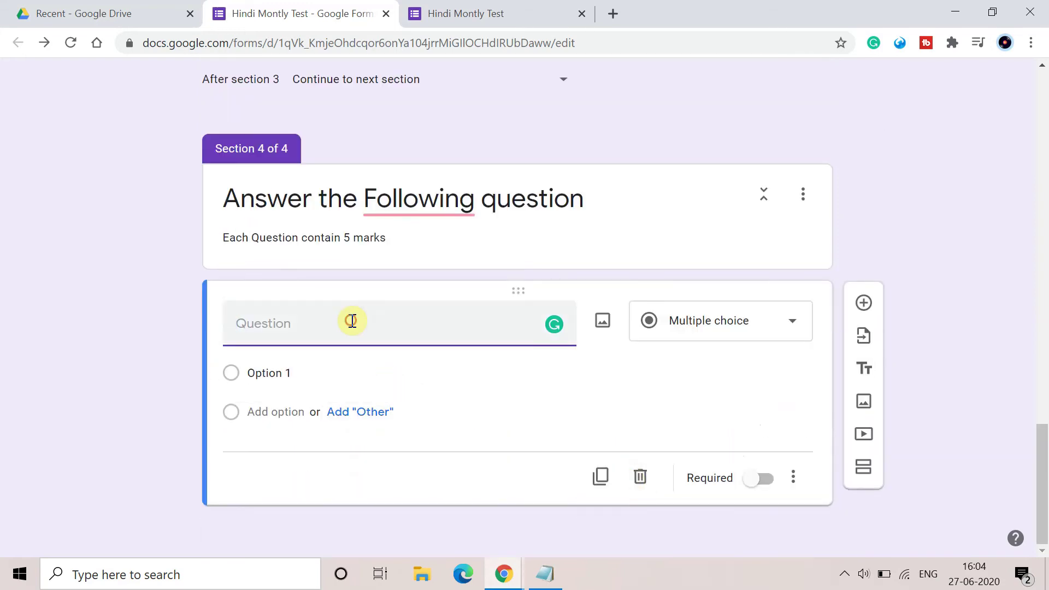
Make it a paragraph question reading 'Explain how different era of ancient history ?'.
{"action": "left_click", "coordinate": [739, 320]}
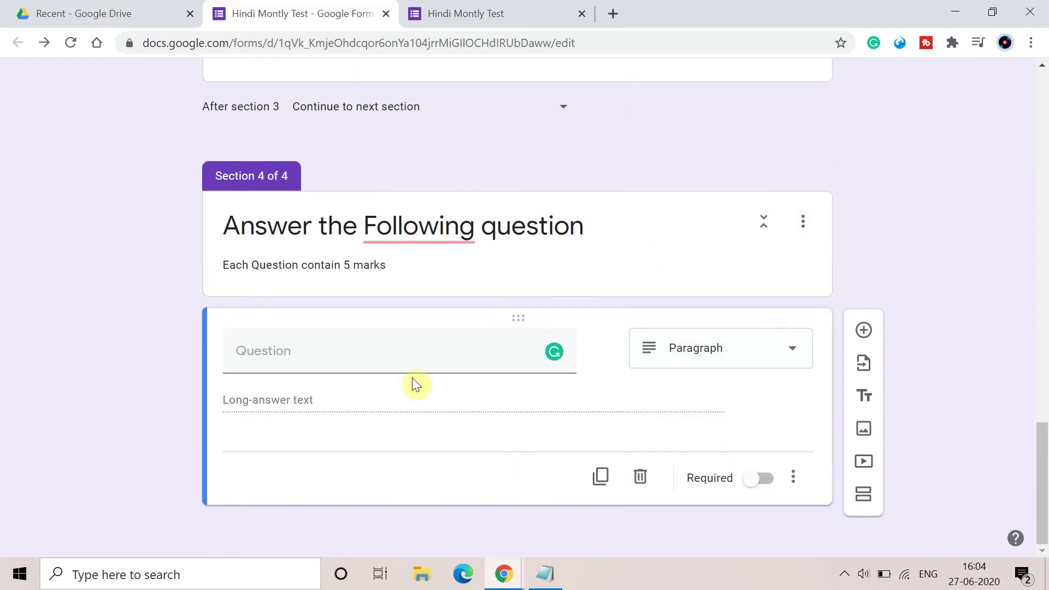
{"action": "left_click", "coordinate": [363, 359]}
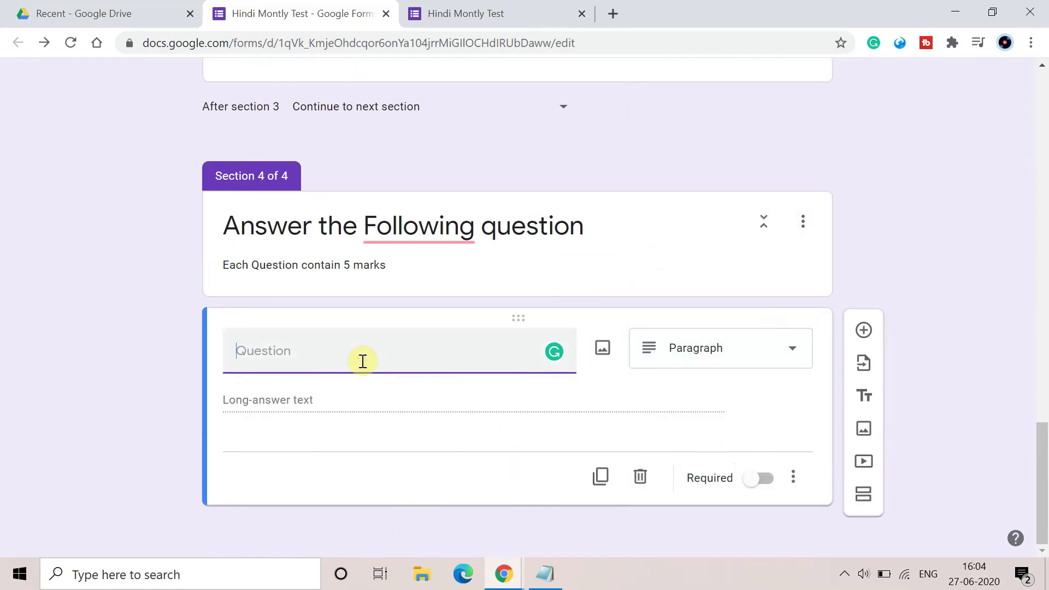
{"action": "type", "text": "Explain how to"}
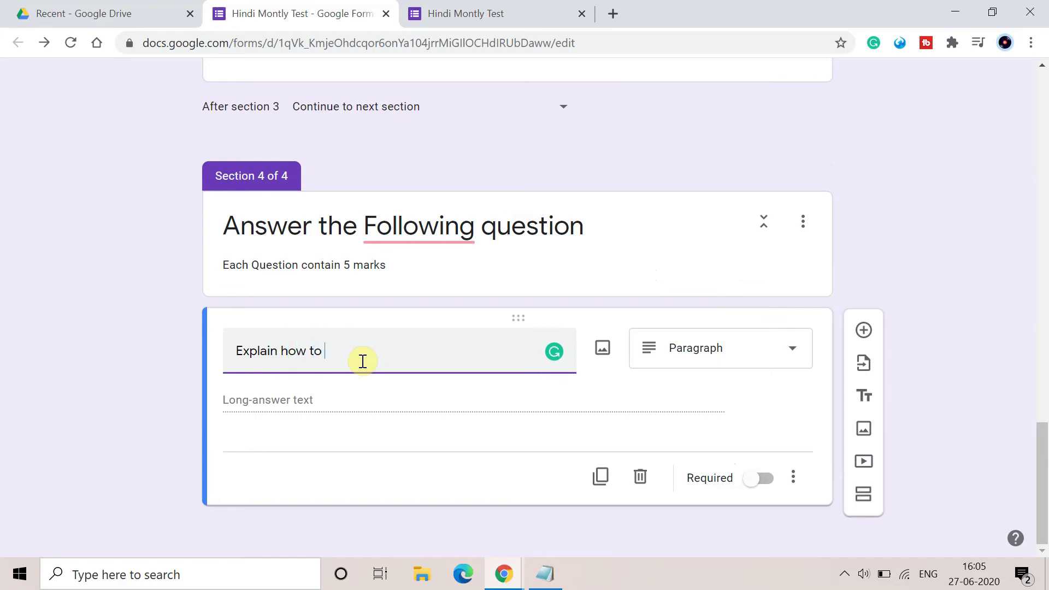
{"action": "key", "text": "BackSpace"}
{"action": "key", "text": "BackSpace"}
{"action": "type", "text": "differen"}
{"action": "type", "text": "t era"}
{"action": "type", "text": " of mo"}
{"action": "type", "text": "r"}
{"action": "key", "text": "BackSpace"}
{"action": "key", "text": "BackSpace"}
{"action": "key", "text": "BackSpace"}
{"action": "type", "text": "anci"}
{"action": "type", "text": "n"}
{"action": "key", "text": "BackSpace"}
{"action": "type", "text": "we"}
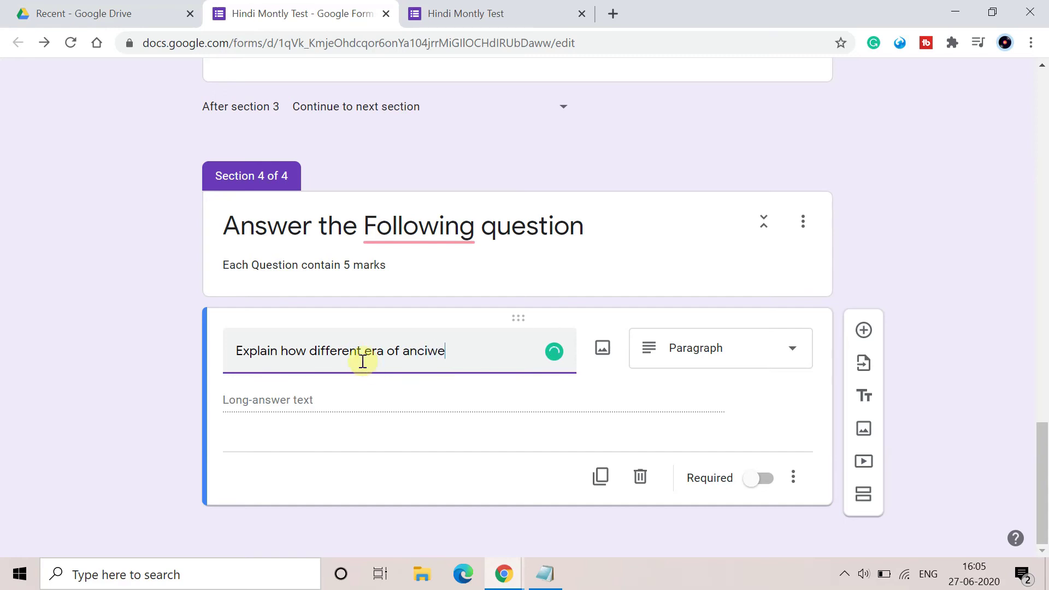
{"action": "key", "text": "BackSpace"}
{"action": "key", "text": "BackSpace"}
{"action": "type", "text": "ent history ?"}
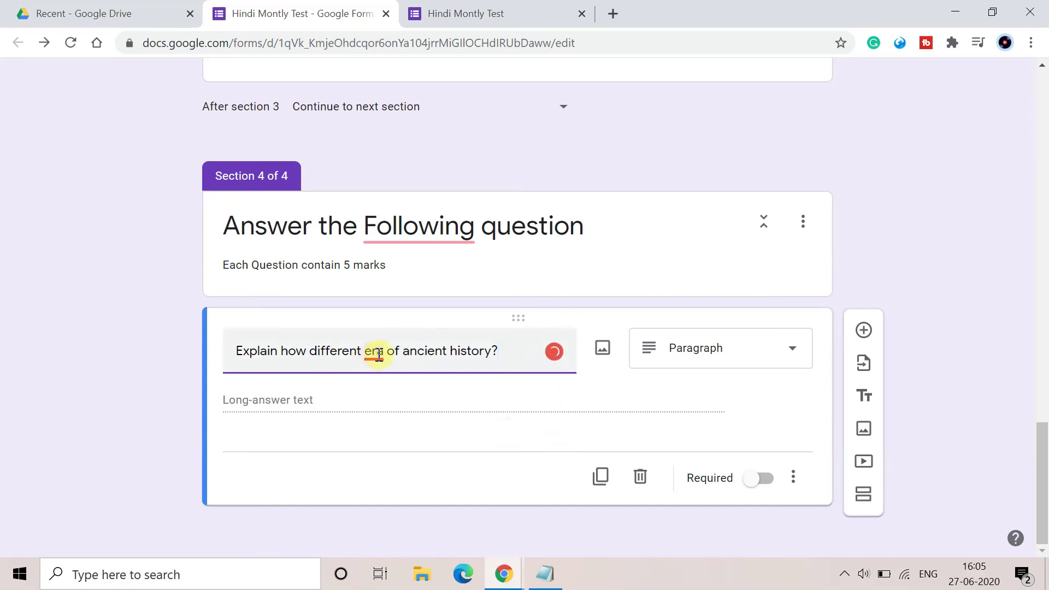
Accept Grammarly's fixes: 'era' to 'eras' and lowercase 'following' in the section title.
{"action": "mouse_move", "coordinate": [371, 353]}
{"action": "left_click", "coordinate": [404, 409]}
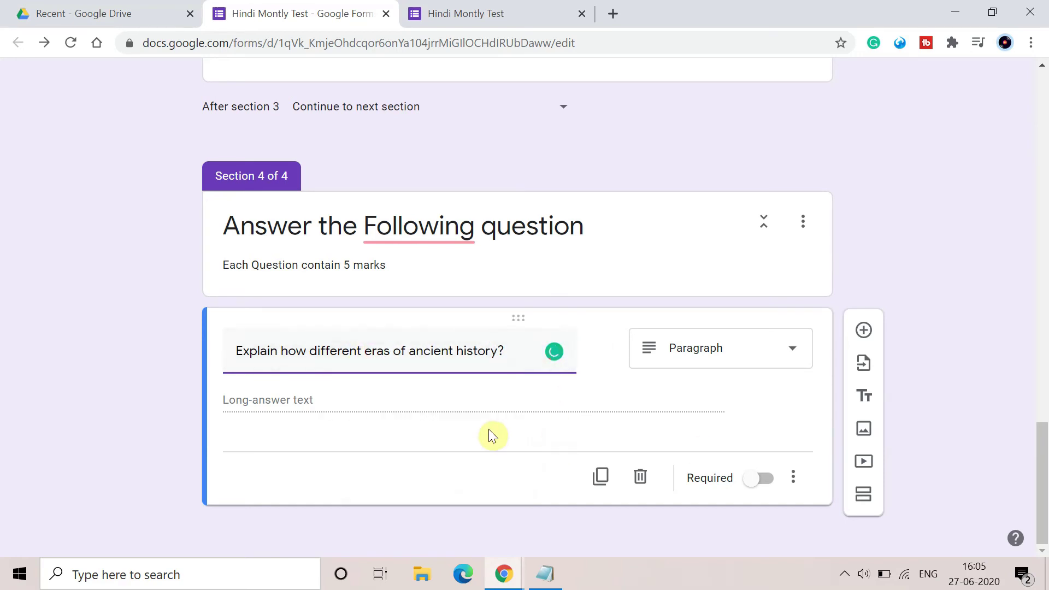
{"action": "mouse_move", "coordinate": [448, 243]}
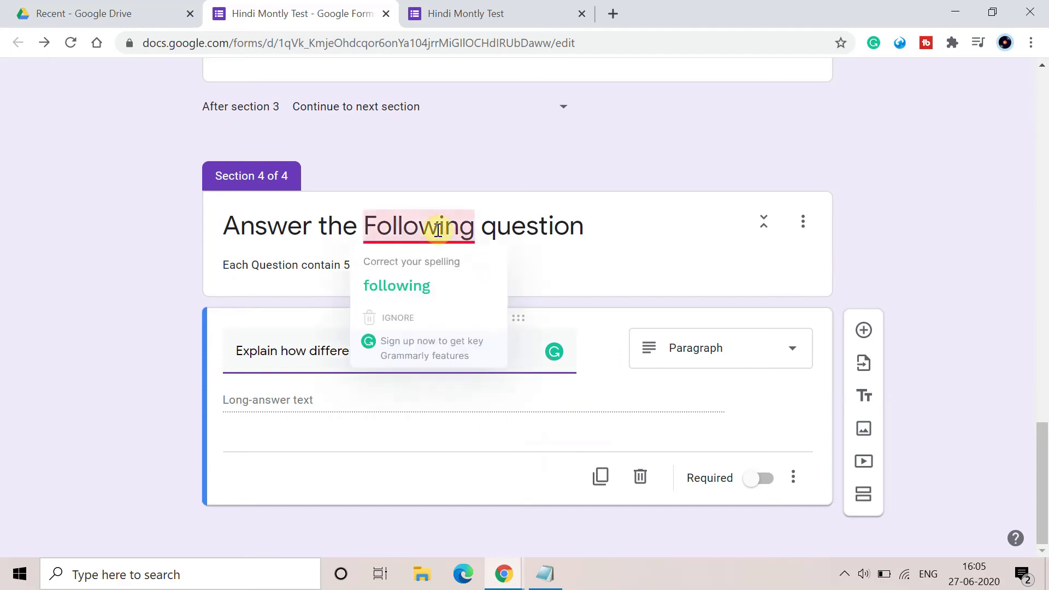
{"action": "left_click", "coordinate": [422, 276]}
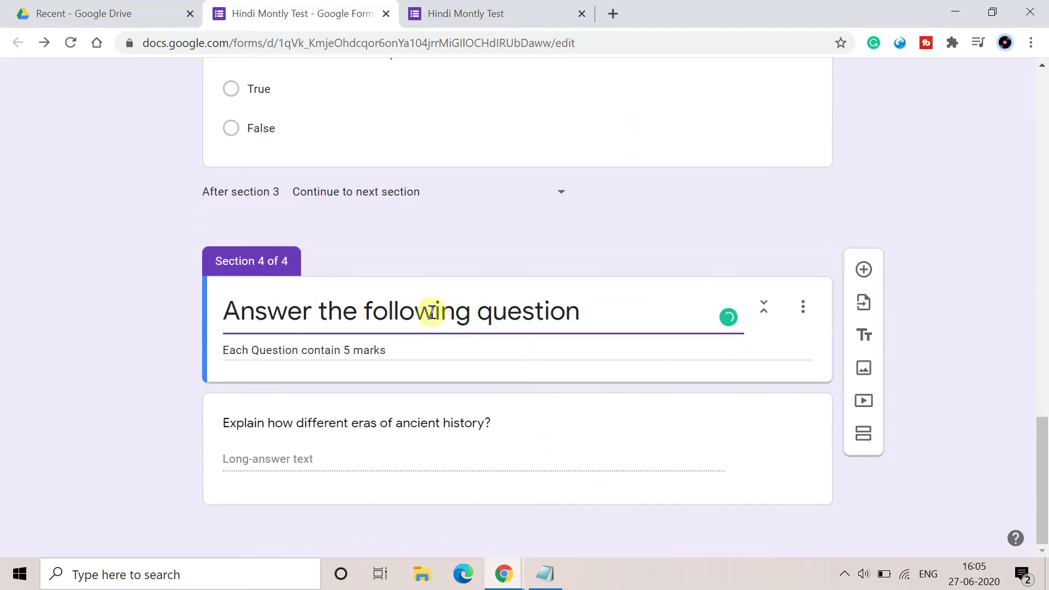
{"action": "left_click", "coordinate": [388, 464]}
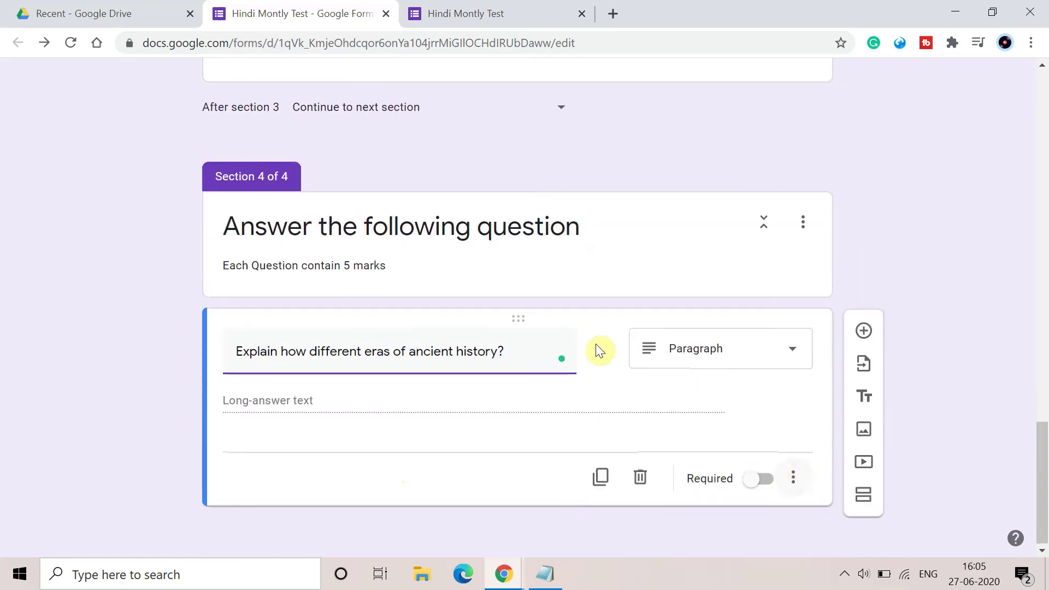
Add a second section 4 question, 'Explain our fundamental rights', as a Paragraph type.
{"action": "left_click", "coordinate": [863, 332]}
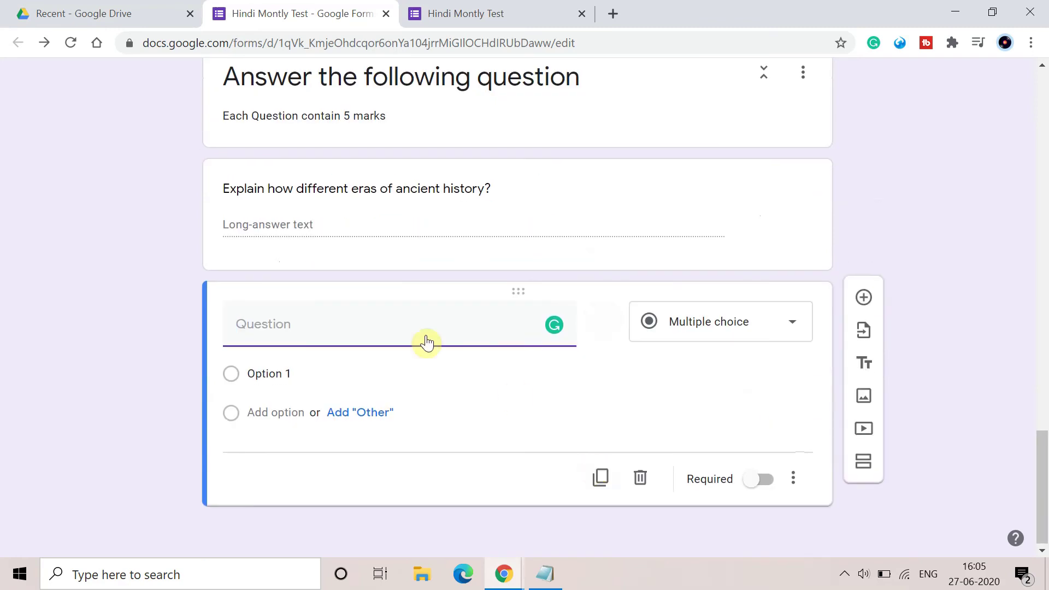
{"action": "left_click", "coordinate": [381, 328]}
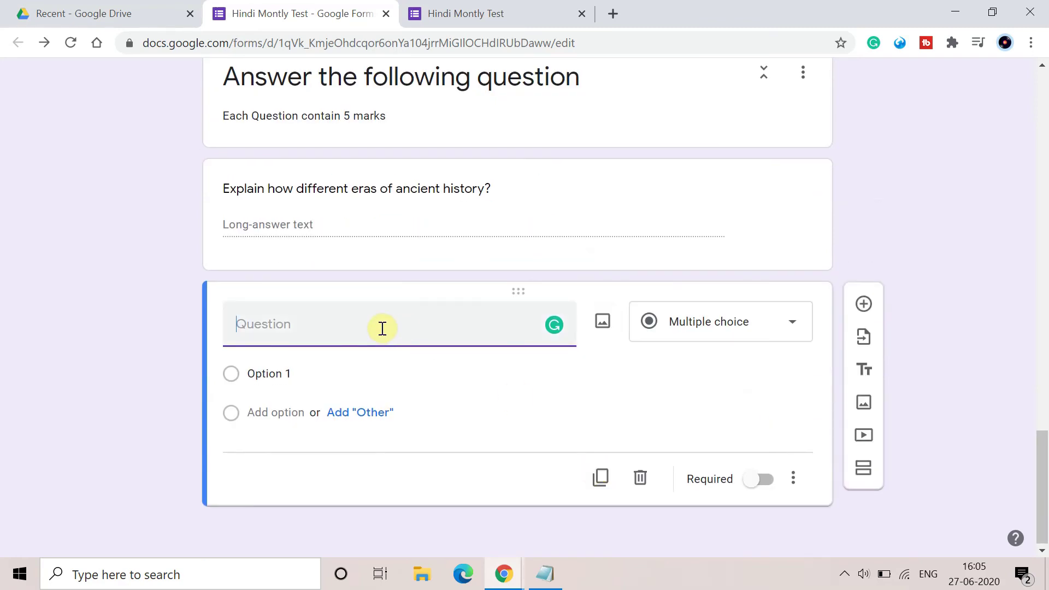
{"action": "type", "text": "How"}
{"action": "key", "text": "BackSpace"}
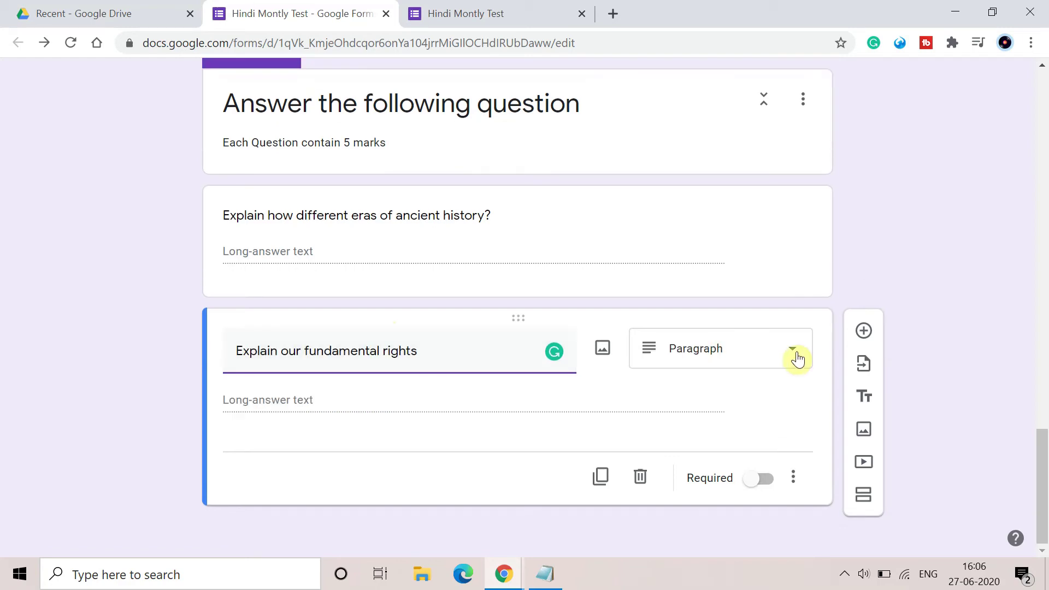
{"action": "left_click", "coordinate": [795, 358]}
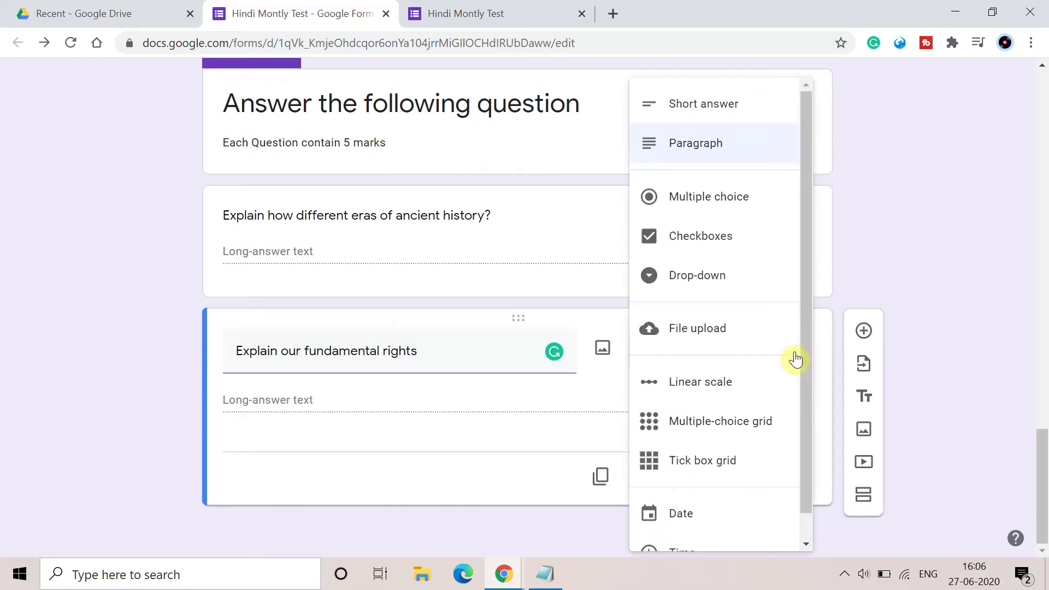
{"action": "left_click", "coordinate": [706, 145]}
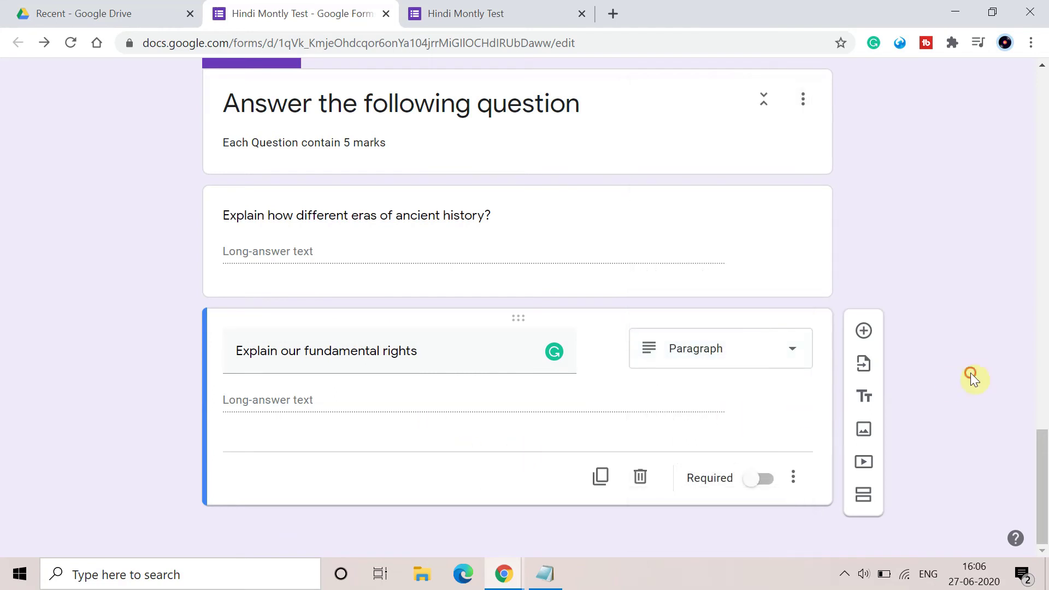
{"action": "scroll", "coordinate": [675, 296], "scroll_direction": "up", "scroll_amount": 3}
{"action": "scroll", "coordinate": [675, 296], "scroll_direction": "down", "scroll_amount": 3}
{"action": "scroll", "coordinate": [924, 429], "scroll_direction": "up", "scroll_amount": 8}
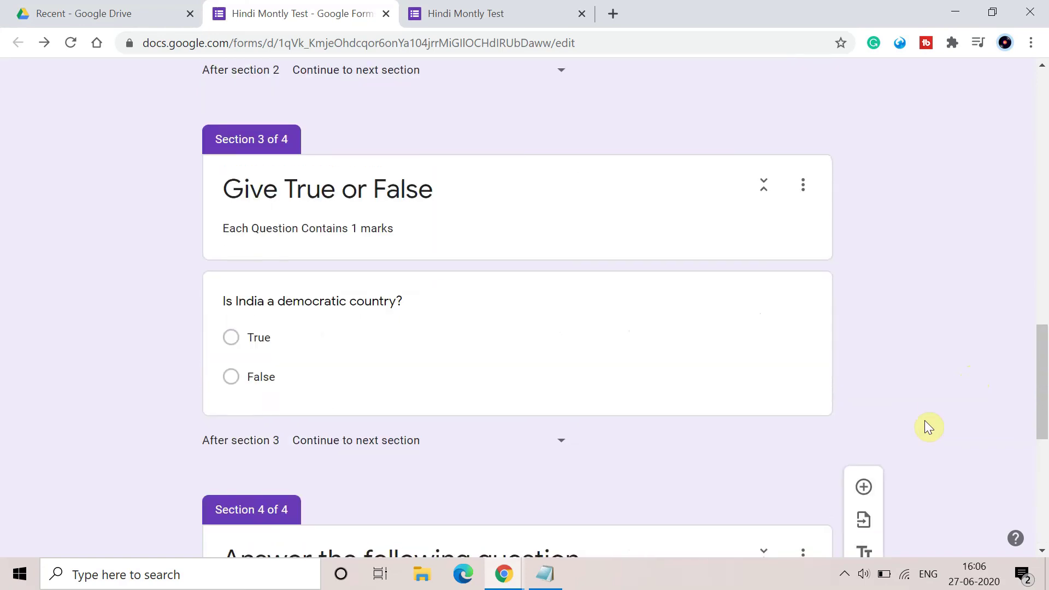
{"action": "scroll", "coordinate": [924, 421], "scroll_direction": "up", "scroll_amount": 15}
{"action": "scroll", "coordinate": [925, 421], "scroll_direction": "down", "scroll_amount": 10}
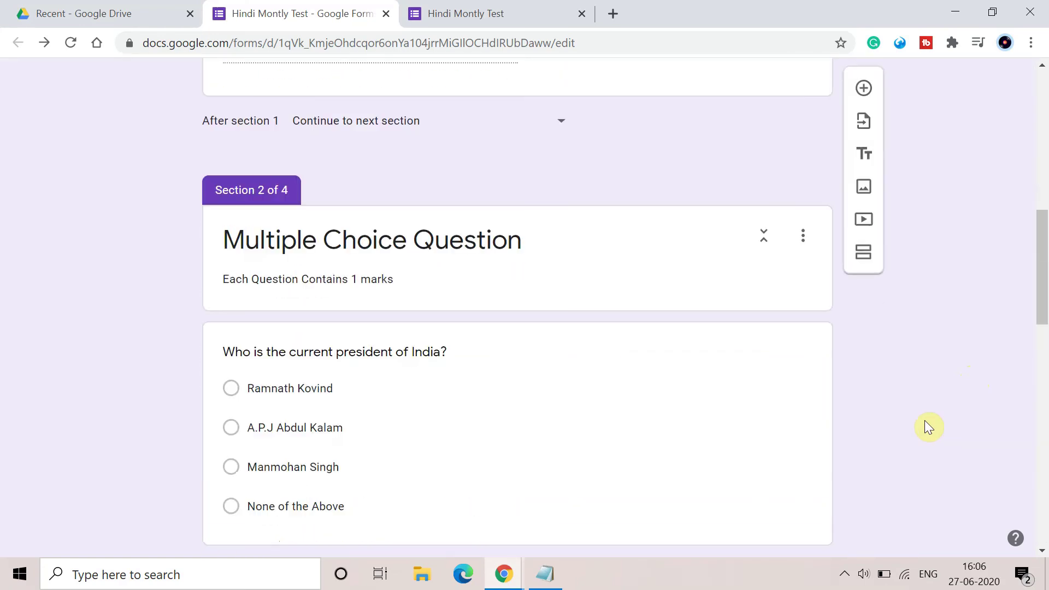
{"action": "scroll", "coordinate": [927, 426], "scroll_direction": "down", "scroll_amount": 5}
{"action": "scroll", "coordinate": [927, 426], "scroll_direction": "up", "scroll_amount": 15}
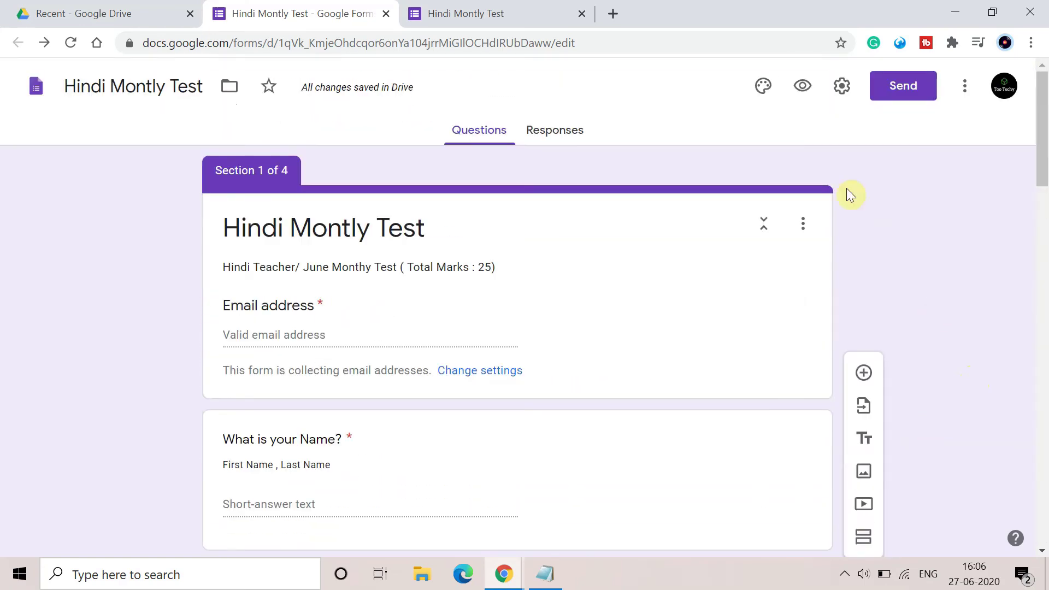
Open the quiz in preview, closing the duplicate preview tab.
{"action": "left_click", "coordinate": [802, 85]}
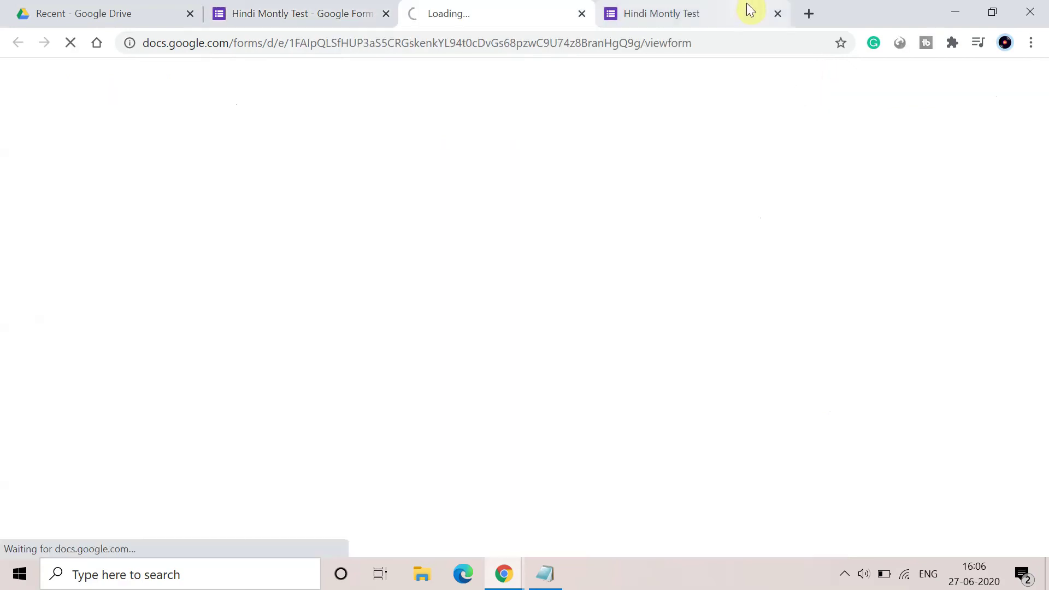
{"action": "left_click", "coordinate": [777, 13]}
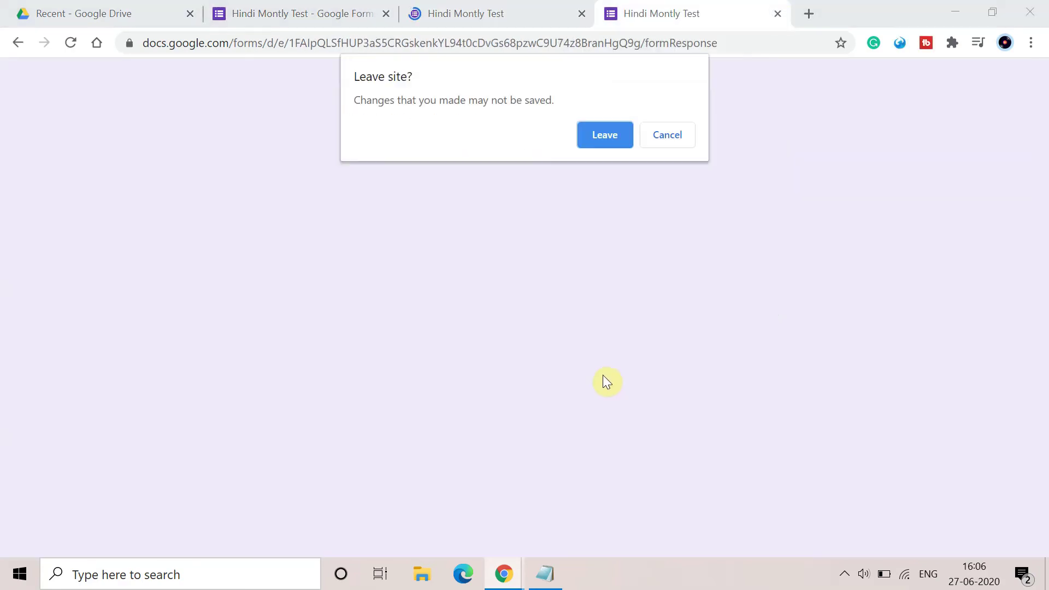
{"action": "left_click", "coordinate": [601, 138]}
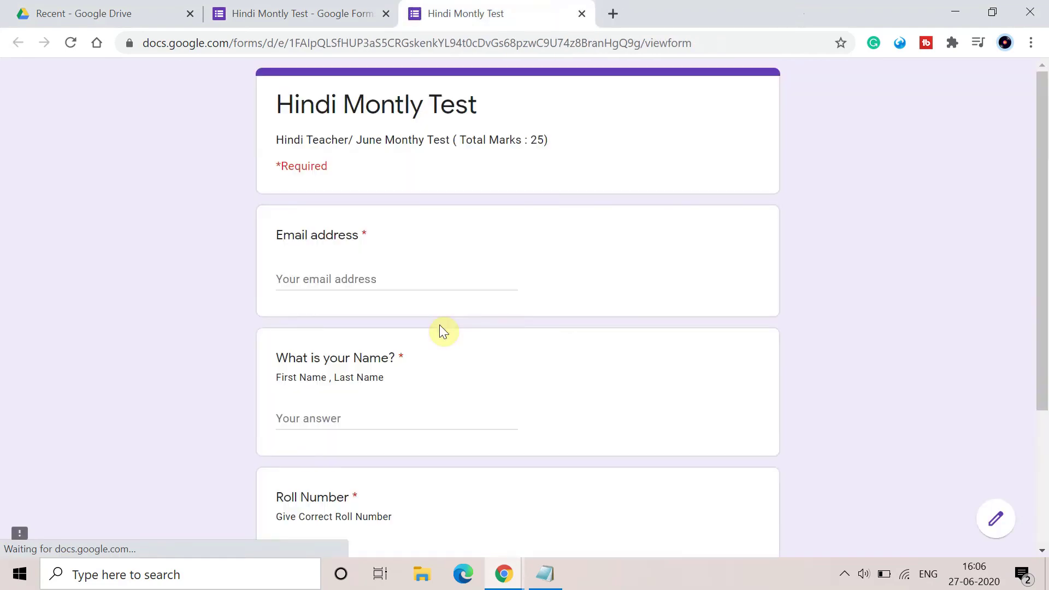
{"action": "scroll", "coordinate": [439, 328], "scroll_direction": "down", "scroll_amount": 3}
{"action": "scroll", "coordinate": [355, 261], "scroll_direction": "up", "scroll_amount": 3}
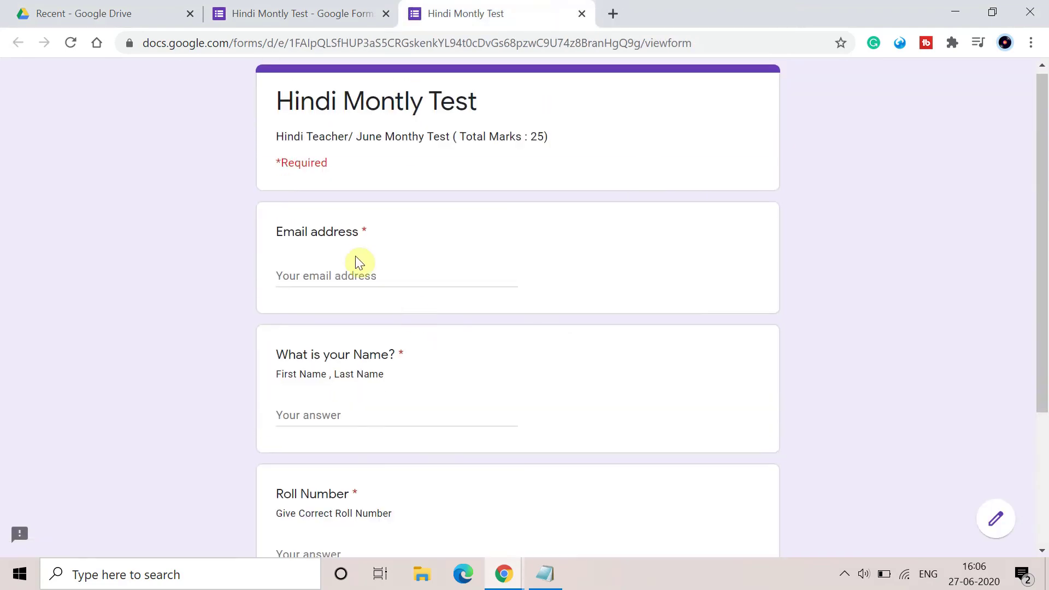
Fill in the respondent's e-mail, name and roll number in the first section.
{"action": "left_click", "coordinate": [304, 275]}
{"action": "type", "text": "xy"}
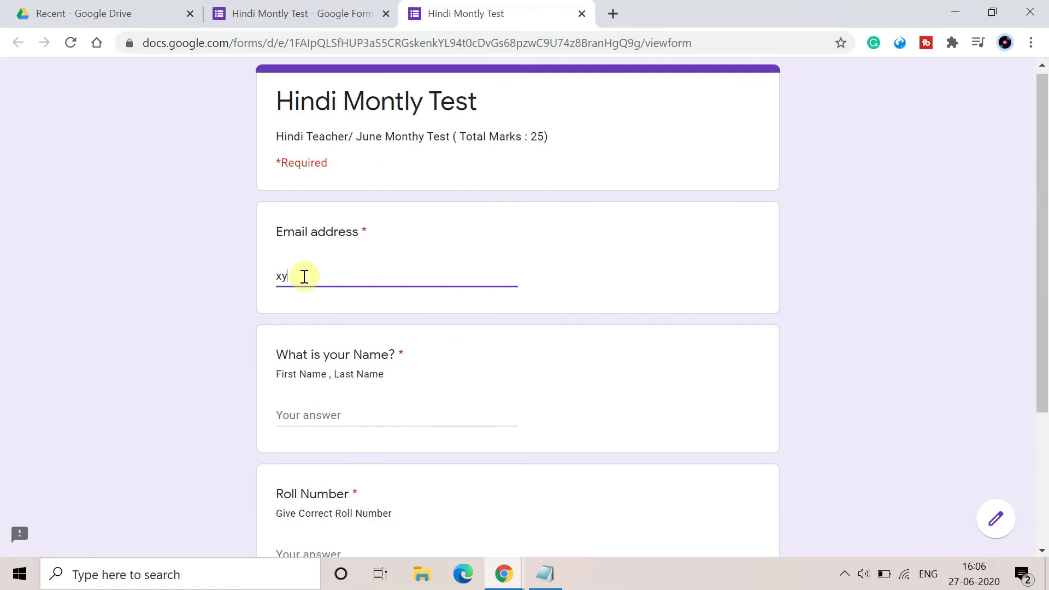
{"action": "type", "text": "z@gmail.com"}
{"action": "left_click", "coordinate": [302, 422]}
{"action": "type", "text": "Too Te"}
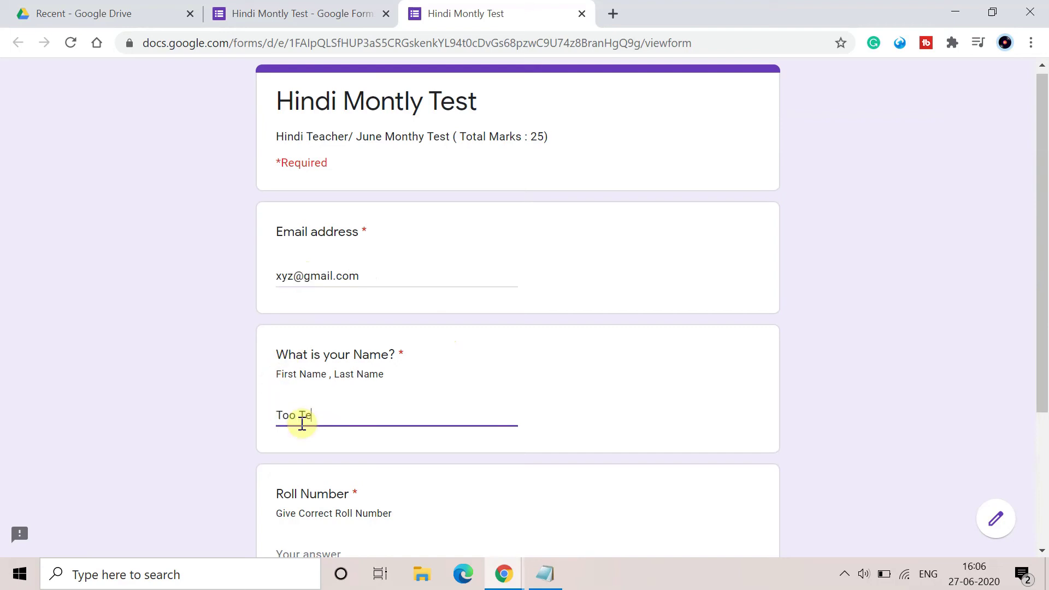
{"action": "type", "text": "chy"}
{"action": "scroll", "coordinate": [302, 421], "scroll_direction": "down", "scroll_amount": 3}
{"action": "left_click", "coordinate": [349, 352]}
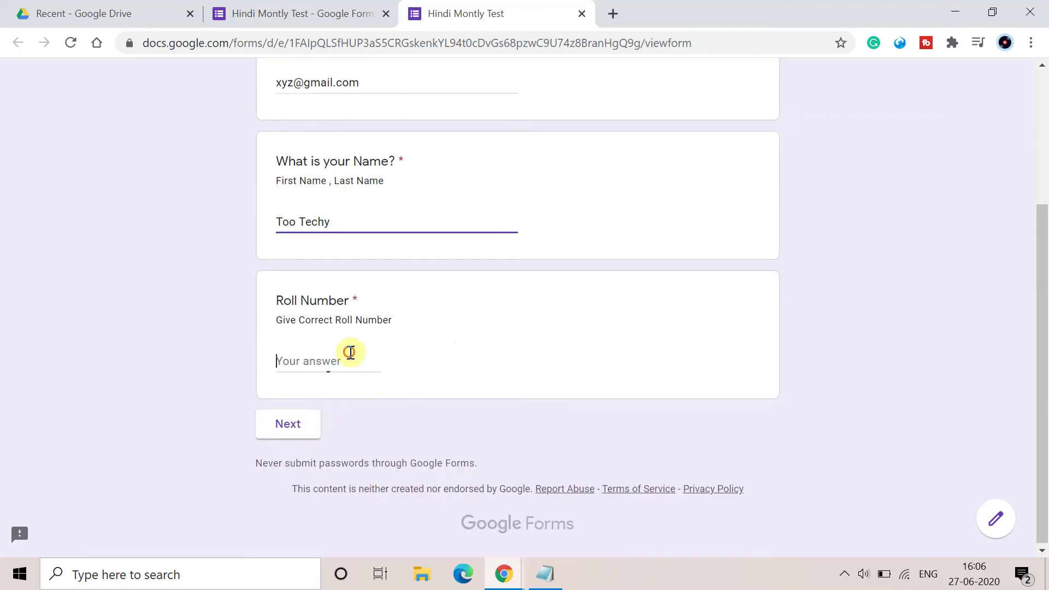
{"action": "type", "text": "123"}
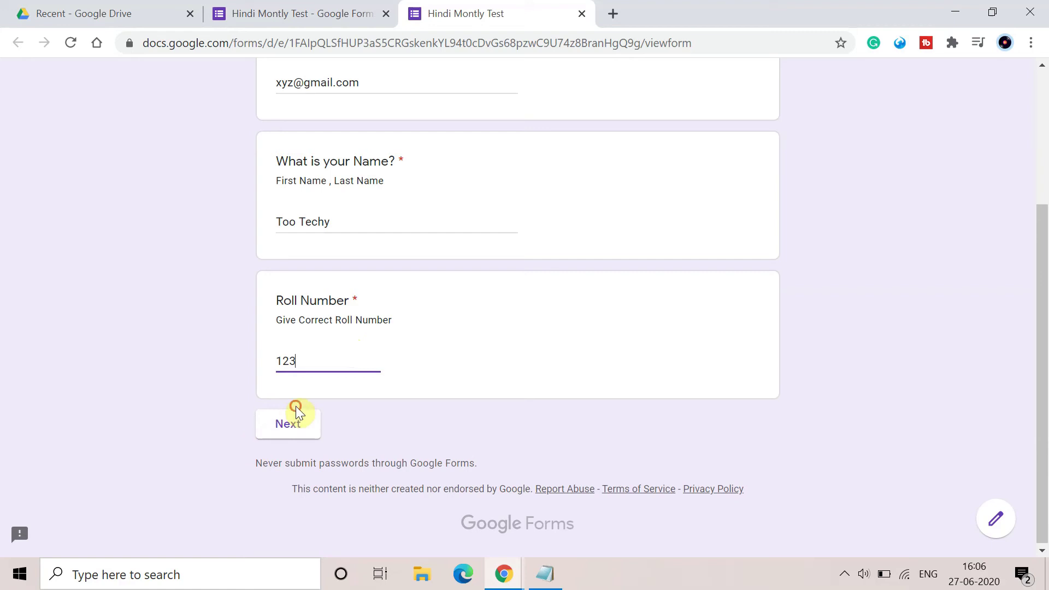
Advance through the sections to the written-answer section and type a test answer.
{"action": "left_click", "coordinate": [289, 419]}
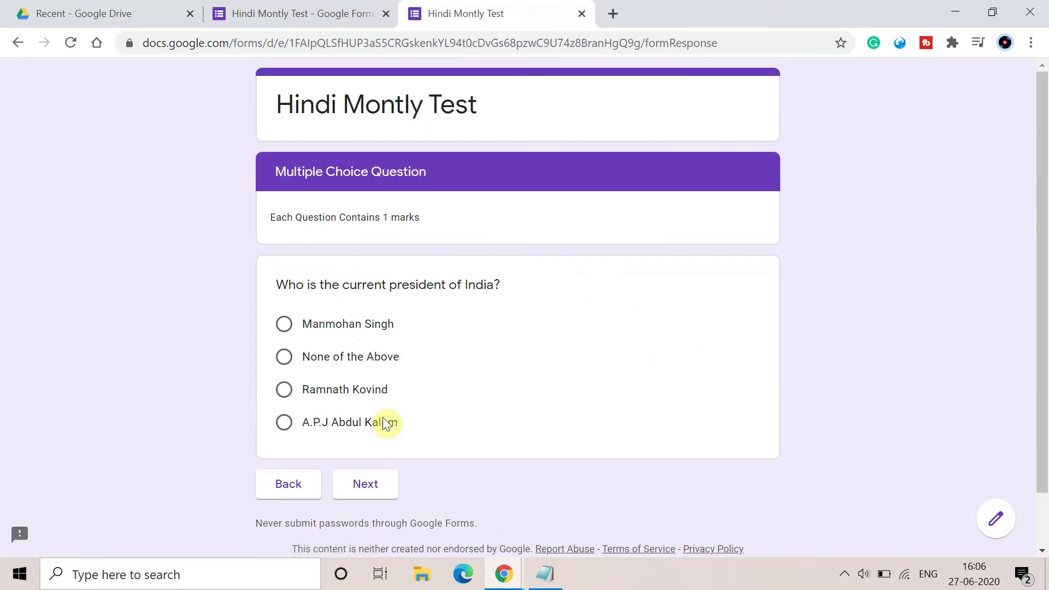
{"action": "left_click", "coordinate": [367, 484]}
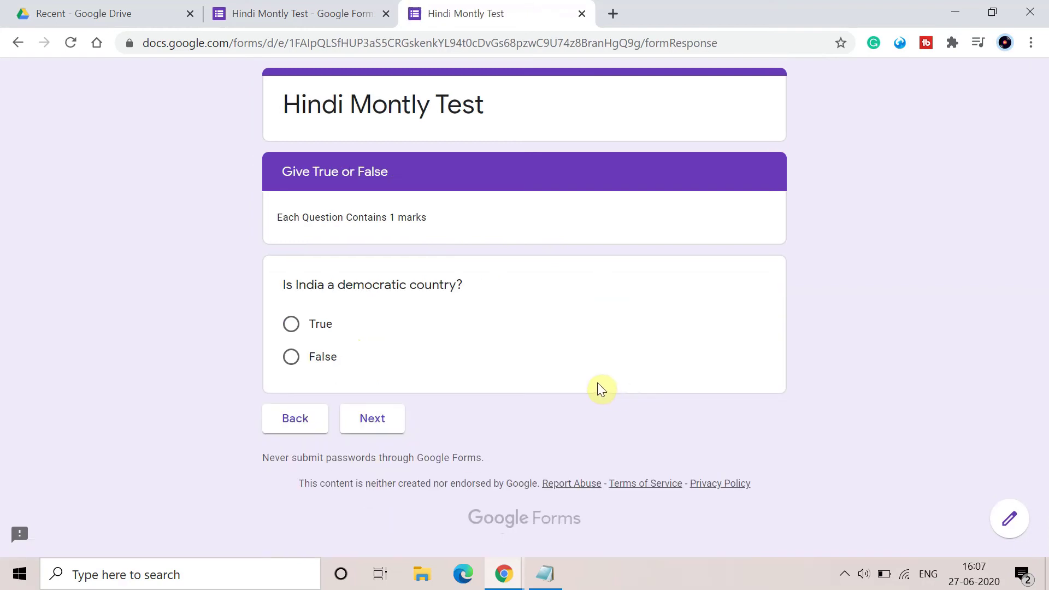
{"action": "left_click", "coordinate": [374, 415]}
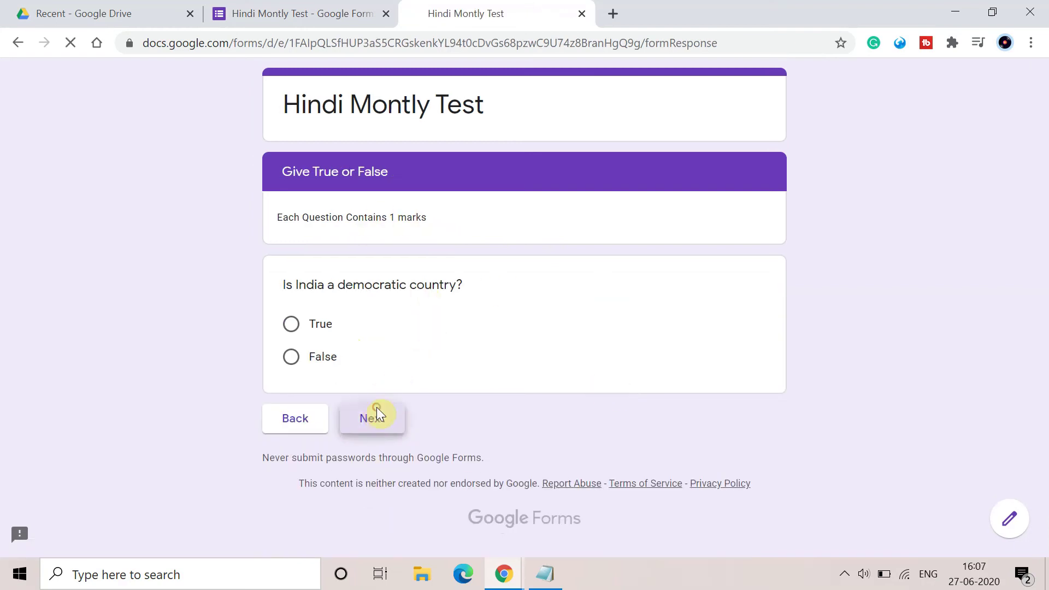
{"action": "scroll", "coordinate": [633, 371], "scroll_direction": "down", "scroll_amount": 3}
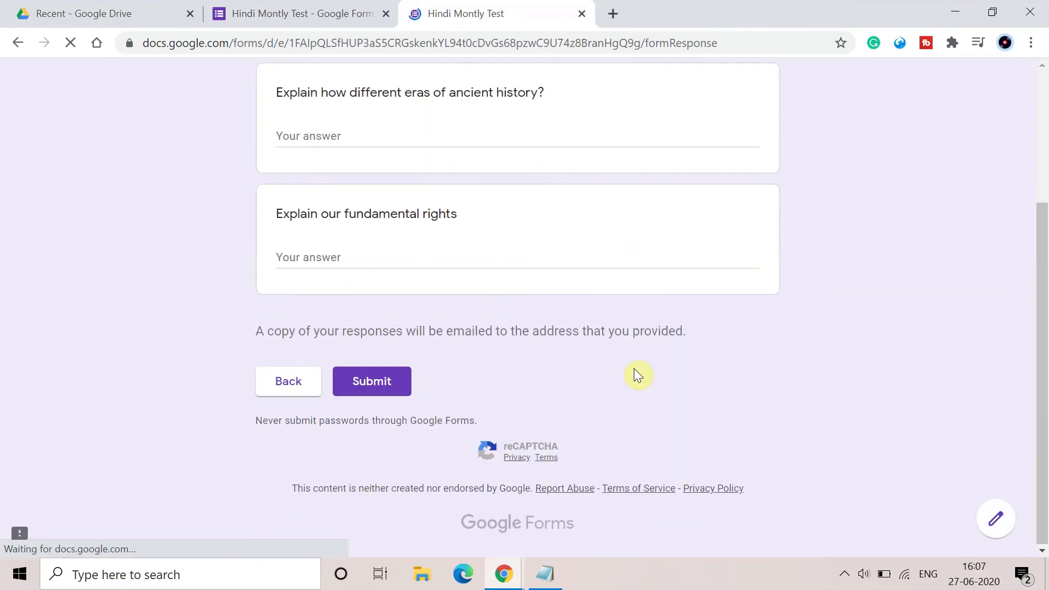
{"action": "left_click", "coordinate": [454, 140]}
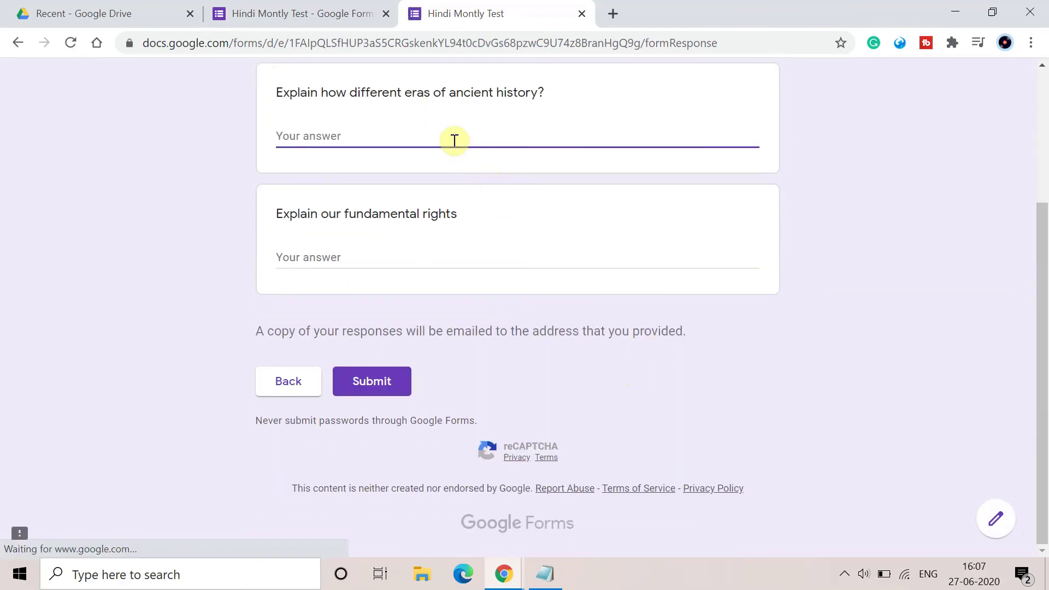
{"action": "type", "text": "yeskvnlvnldfmv' h"}
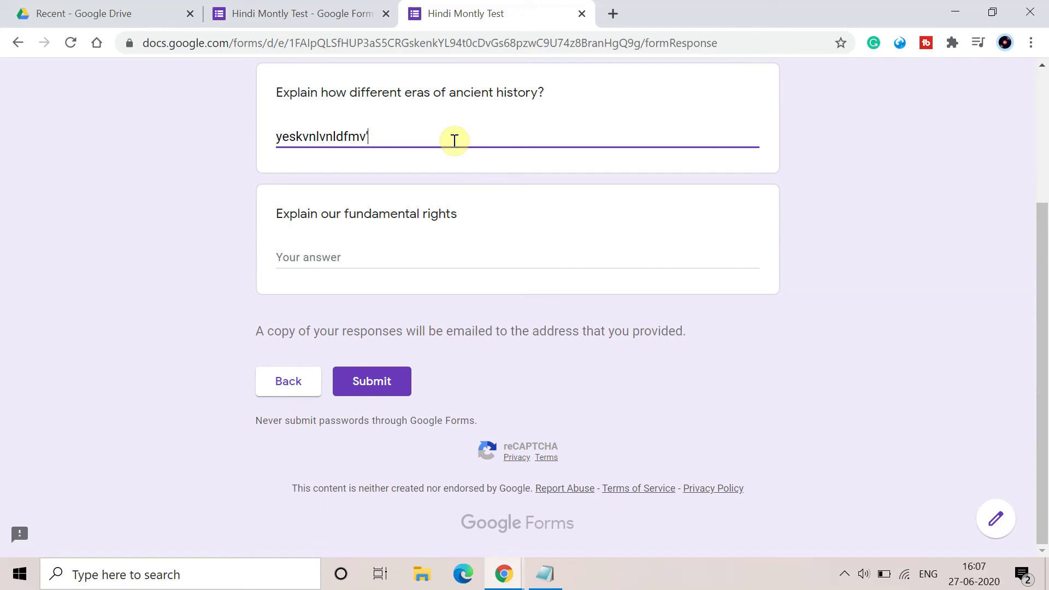
{"action": "key", "text": "BackSpace"}
{"action": "key", "text": "BackSpace"}
{"action": "key", "text": "BackSpace"}
{"action": "key", "text": "BackSpace"}
{"action": "key", "text": "BackSpace"}
{"action": "key", "text": "BackSpace"}
{"action": "key", "text": "BackSpace"}
{"action": "key", "text": "BackSpace"}
{"action": "key", "text": "BackSpace"}
{"action": "key", "text": "BackSpace"}
{"action": "key", "text": "BackSpace"}
{"action": "key", "text": "BackSpace"}
{"action": "key", "text": "BackSpace"}
{"action": "key", "text": "BackSpace"}
{"action": "key", "text": "BackSpace"}
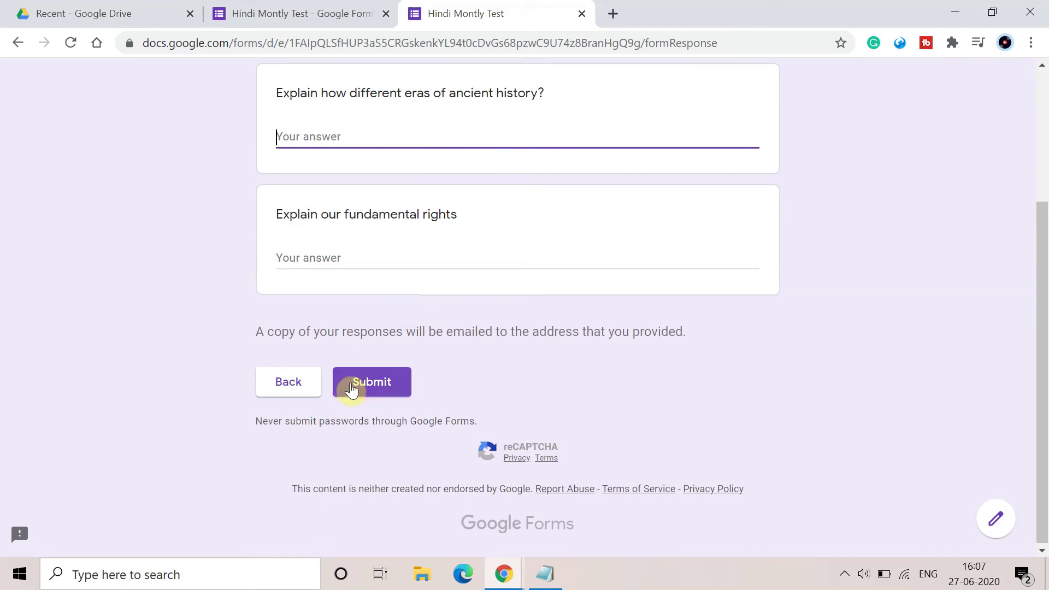
Attempt to submit the test response, then go back to the form editor.
{"action": "left_click", "coordinate": [350, 389]}
{"action": "scroll", "coordinate": [351, 389], "scroll_direction": "down", "scroll_amount": 1}
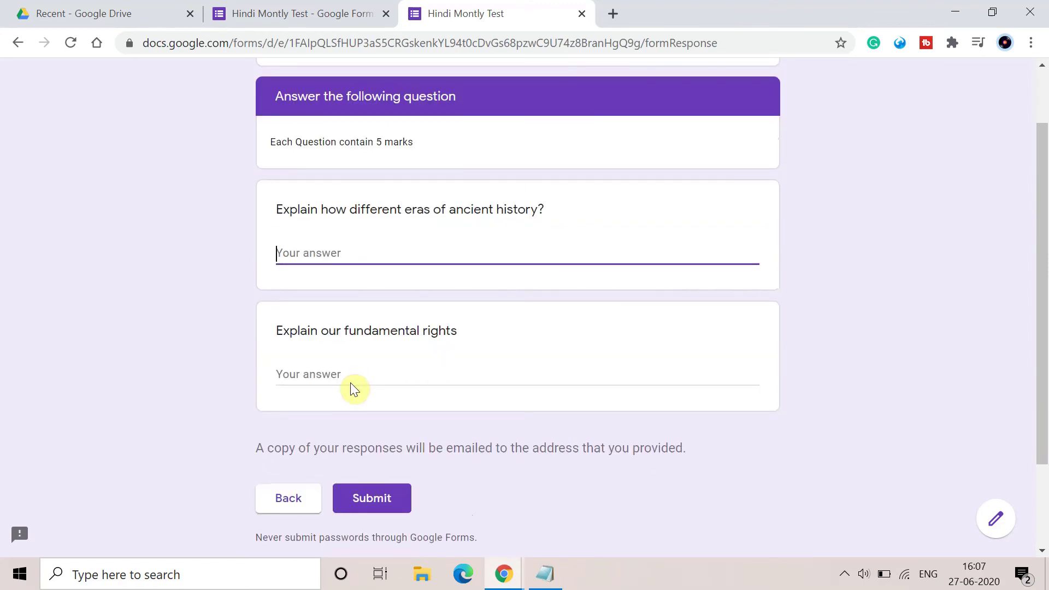
{"action": "scroll", "coordinate": [351, 389], "scroll_direction": "up", "scroll_amount": 1}
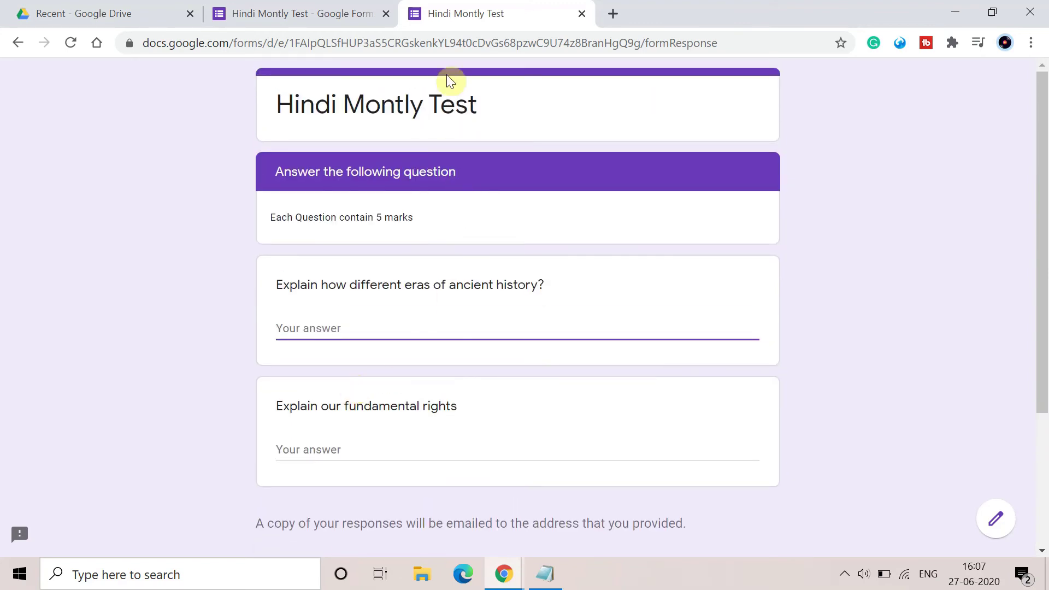
{"action": "left_click", "coordinate": [283, 15]}
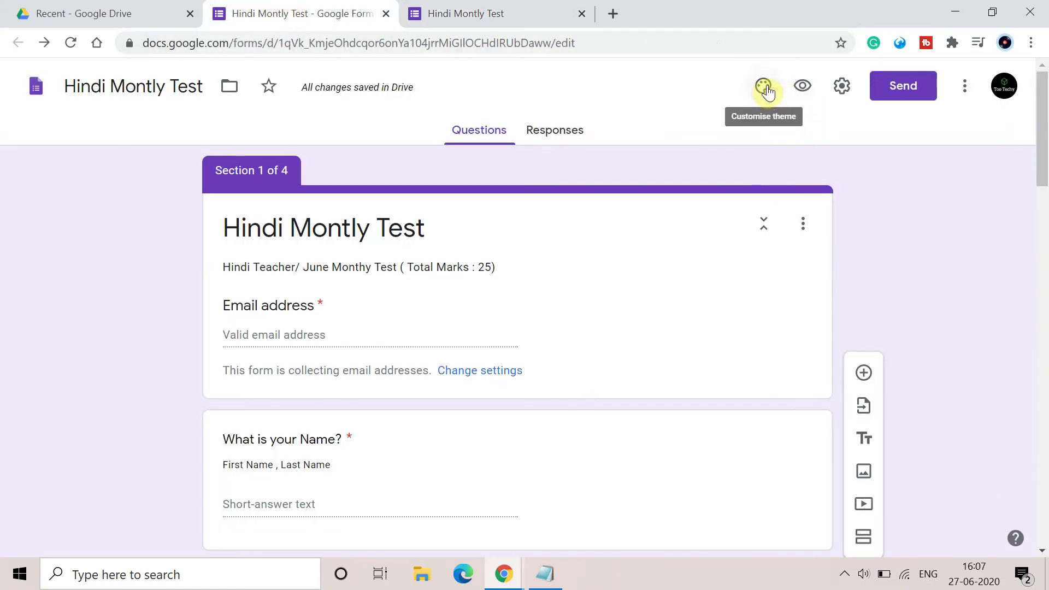
Switch the theme colour to orange, then check the Responses tab and return to Questions.
{"action": "left_click", "coordinate": [767, 89]}
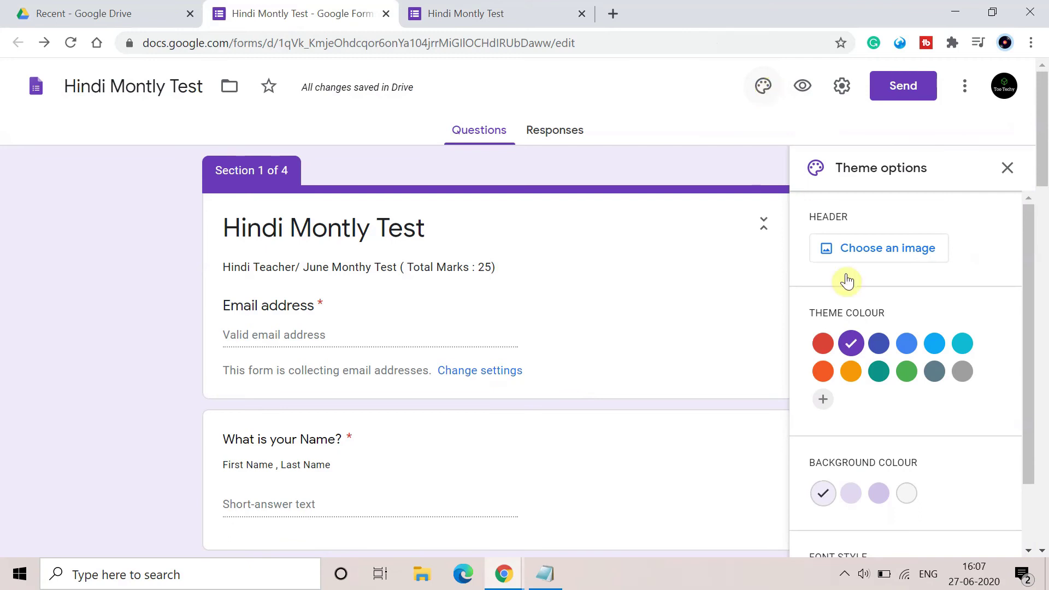
{"action": "left_click", "coordinate": [904, 372]}
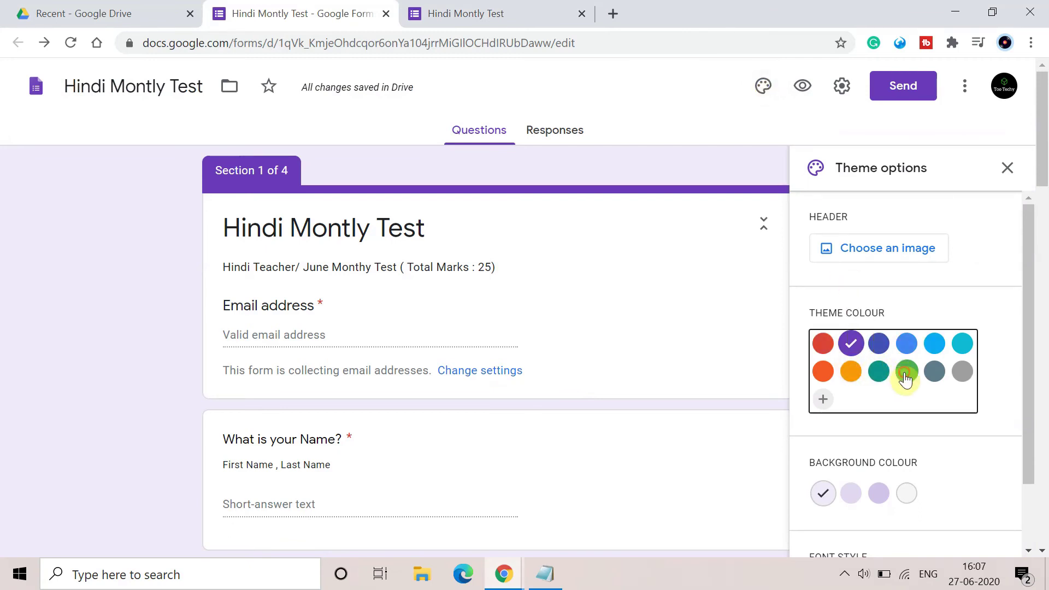
{"action": "left_click", "coordinate": [853, 374]}
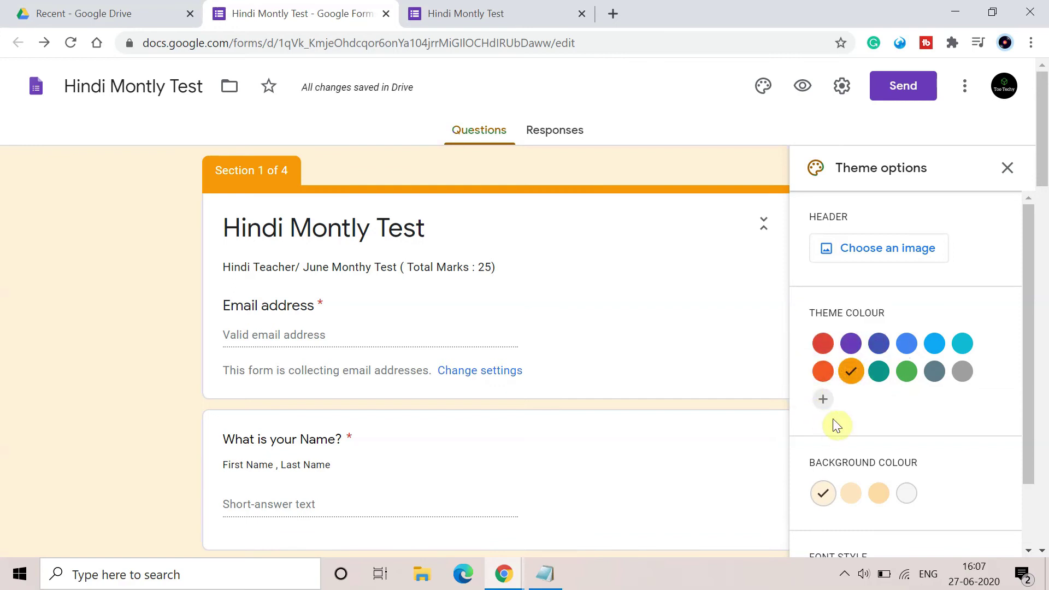
{"action": "left_click", "coordinate": [1017, 170]}
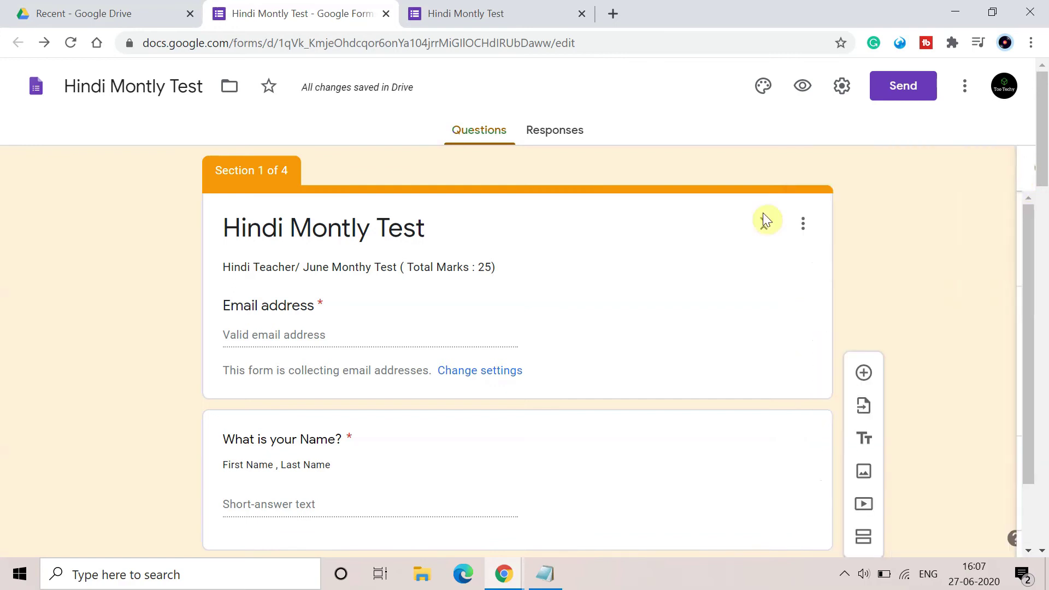
{"action": "left_click", "coordinate": [536, 140]}
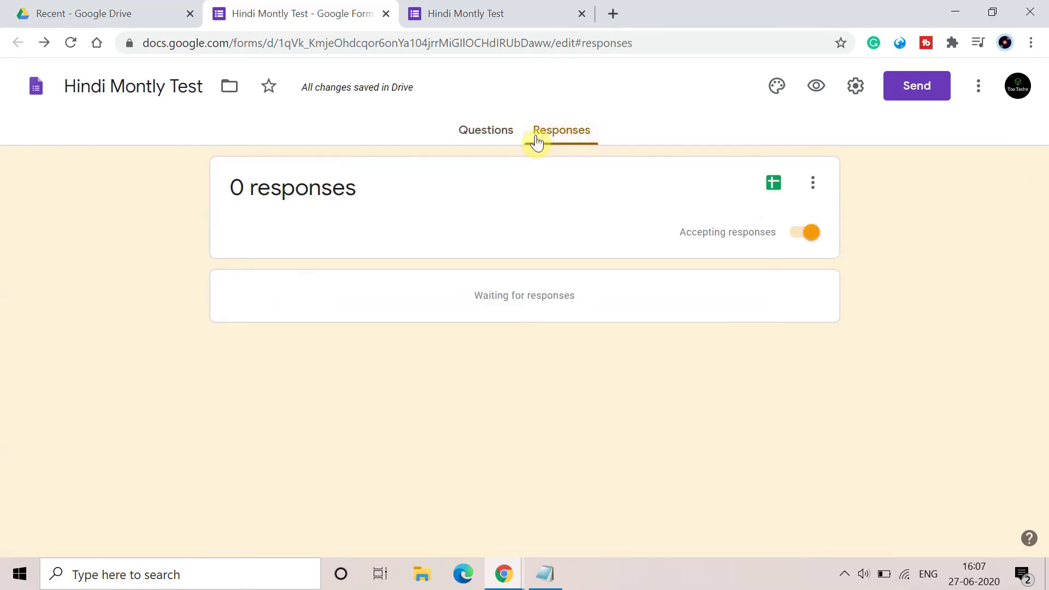
{"action": "left_click", "coordinate": [479, 137]}
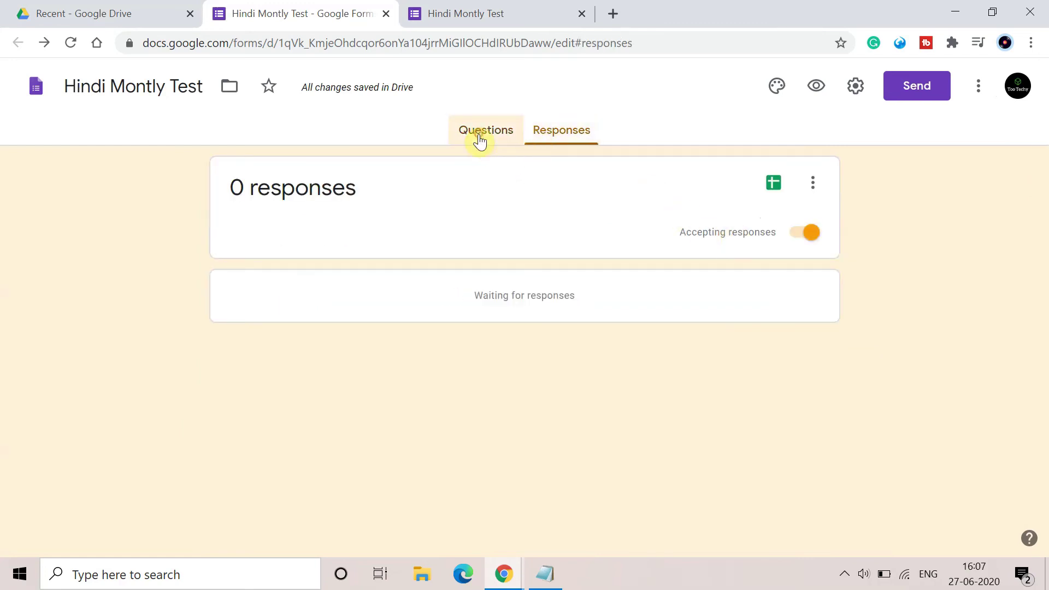
Set the Presentation confirmation message to 'Successfully submitted the Exam'.
{"action": "left_click", "coordinate": [850, 87]}
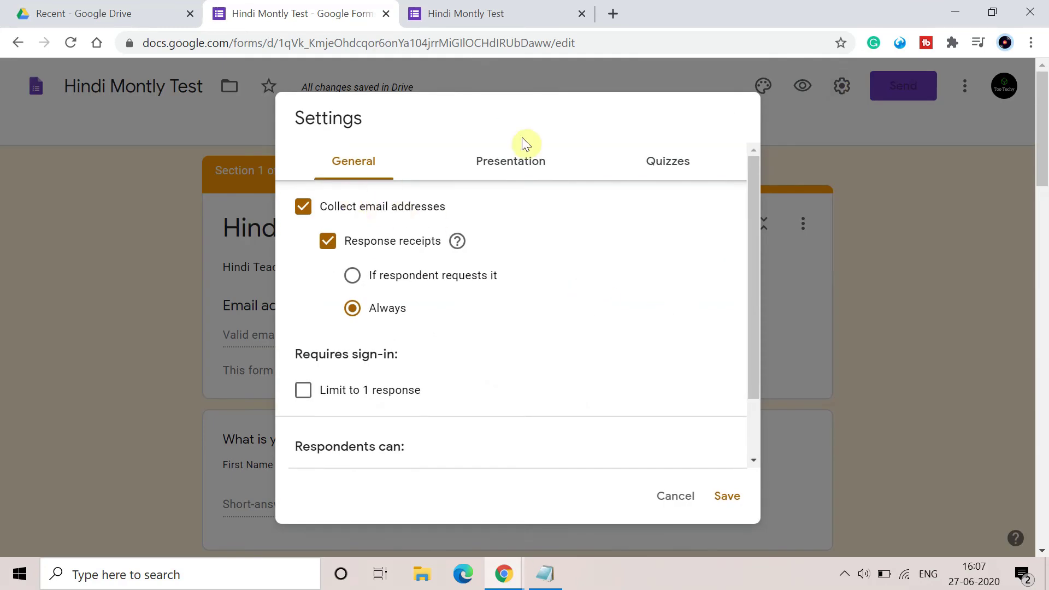
{"action": "left_click", "coordinate": [520, 165]}
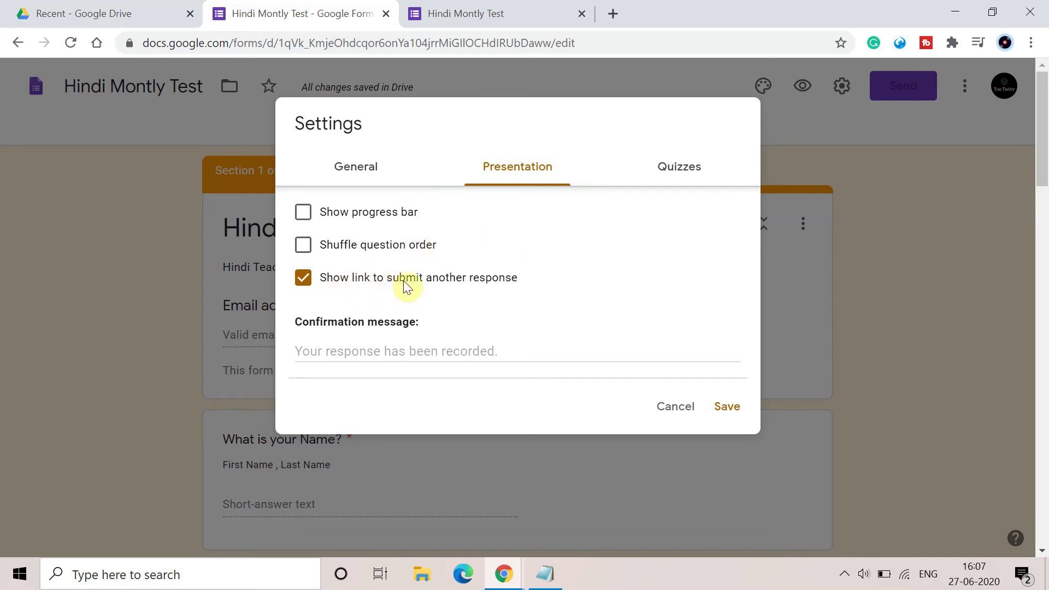
{"action": "left_click", "coordinate": [398, 353]}
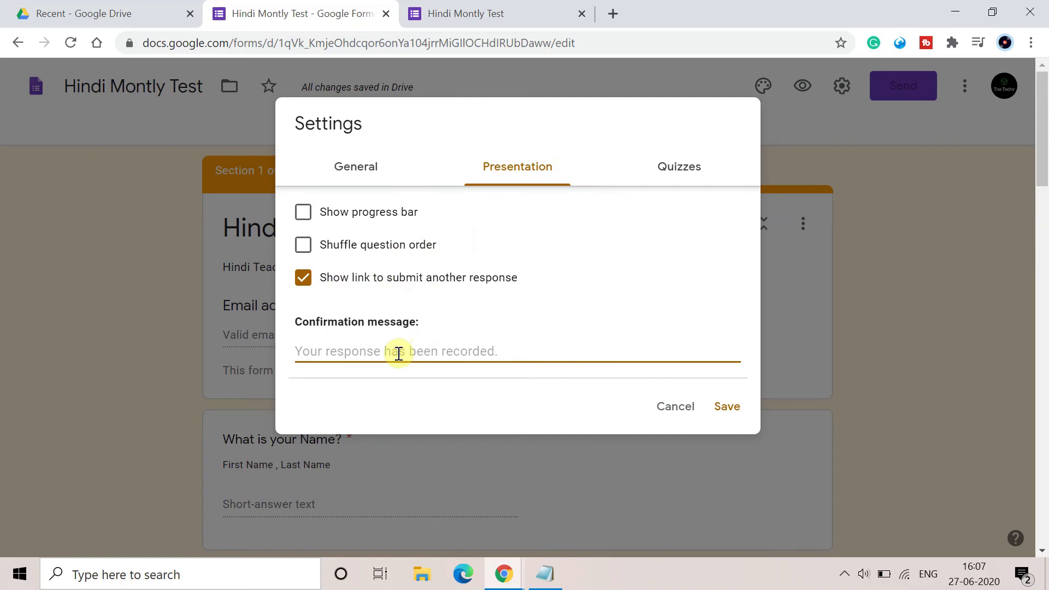
{"action": "type", "text": "Succe"}
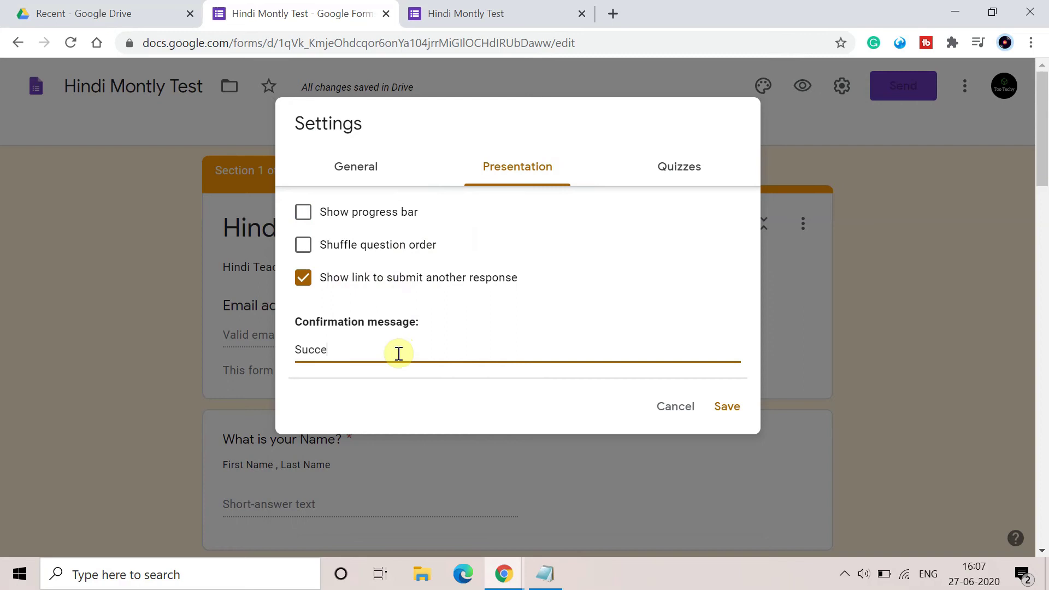
{"action": "type", "text": "ssfully submitted the Eax"}
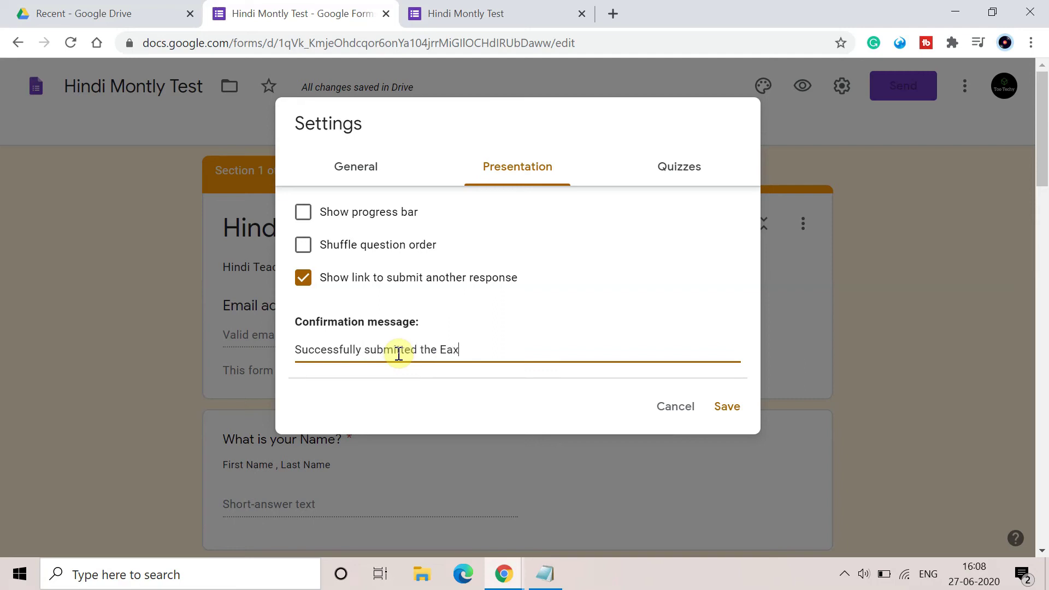
{"action": "key", "text": "BackSpace"}
{"action": "key", "text": "BackSpace"}
{"action": "type", "text": "xam"}
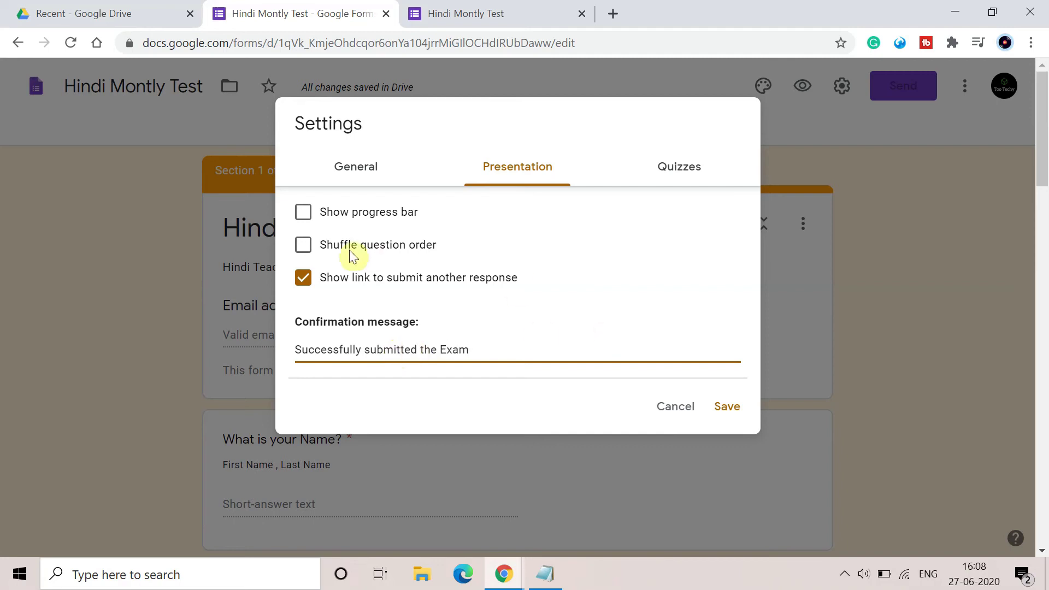
Turn on Show progress bar and Shuffle question order.
{"action": "left_click", "coordinate": [303, 212]}
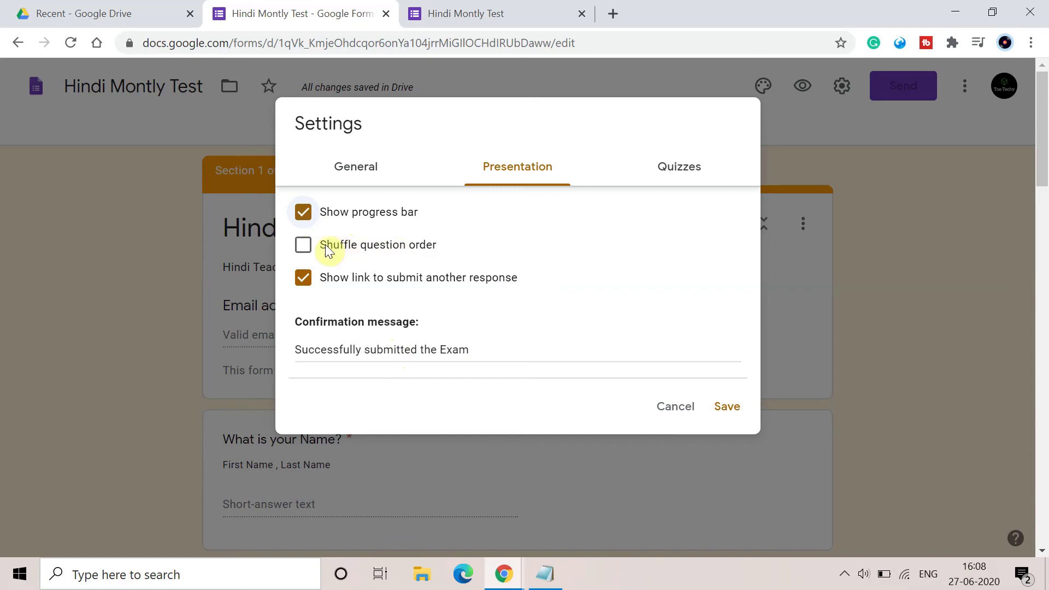
{"action": "left_click", "coordinate": [304, 245]}
{"action": "scroll", "coordinate": [503, 387], "scroll_direction": "down", "scroll_amount": 2}
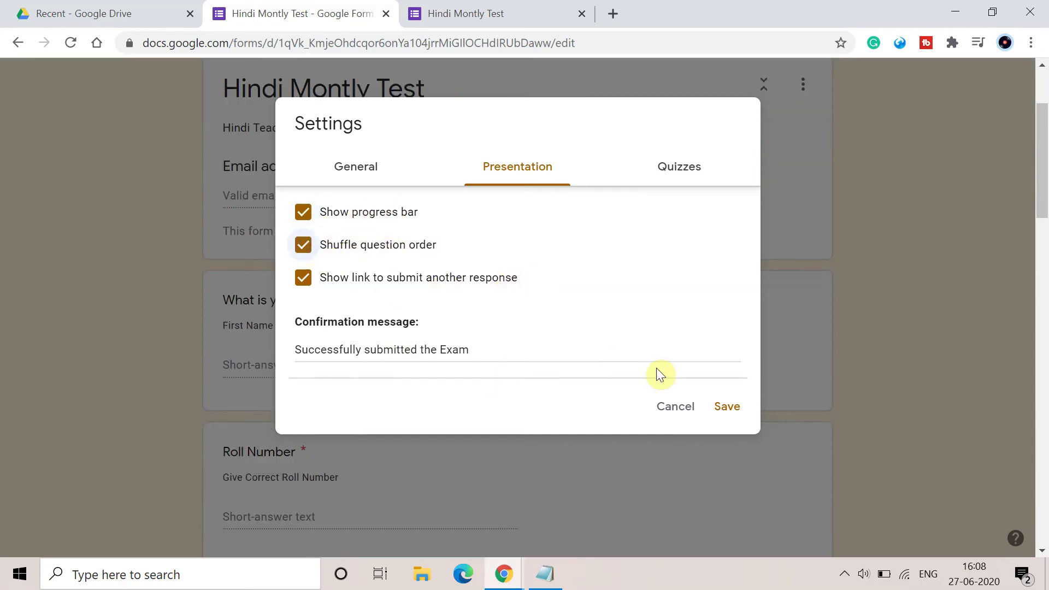
Turn on quiz mode with marks released later, after manual review.
{"action": "left_click", "coordinate": [676, 188]}
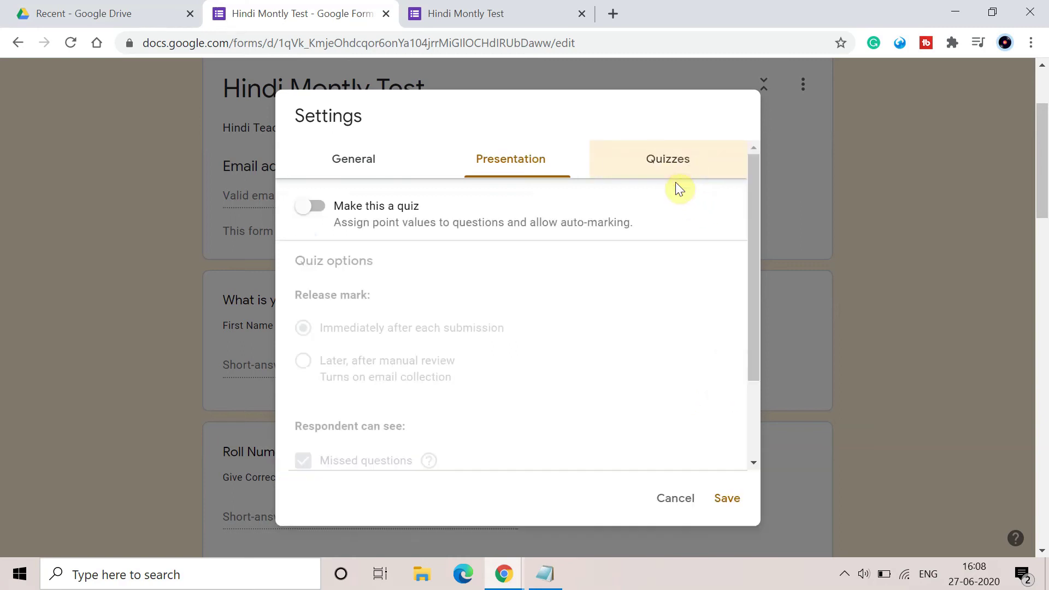
{"action": "scroll", "coordinate": [638, 334], "scroll_direction": "down", "scroll_amount": 2}
{"action": "scroll", "coordinate": [637, 333], "scroll_direction": "up", "scroll_amount": 2}
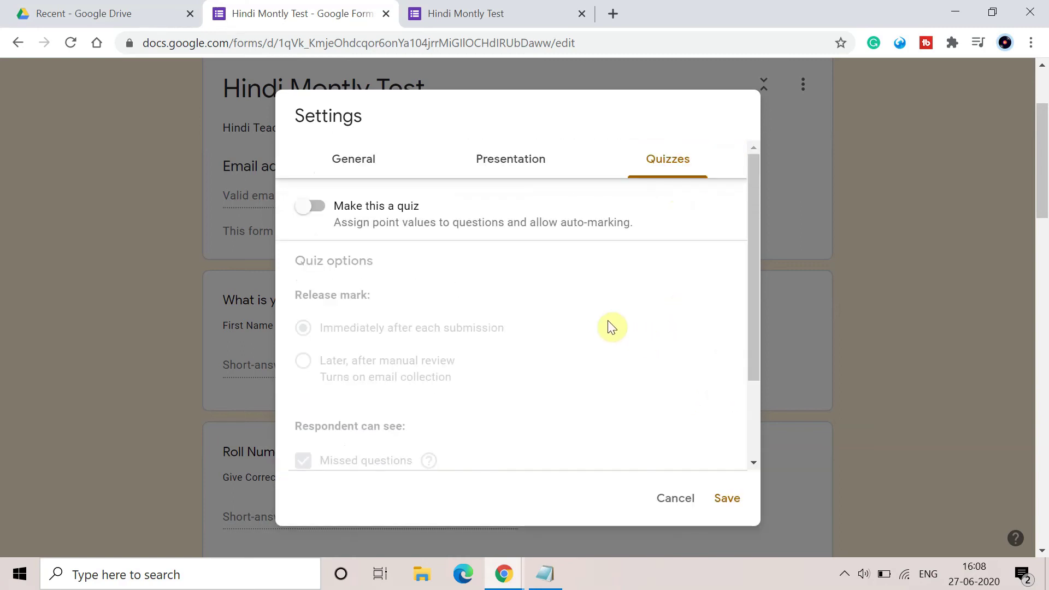
{"action": "left_click", "coordinate": [327, 206]}
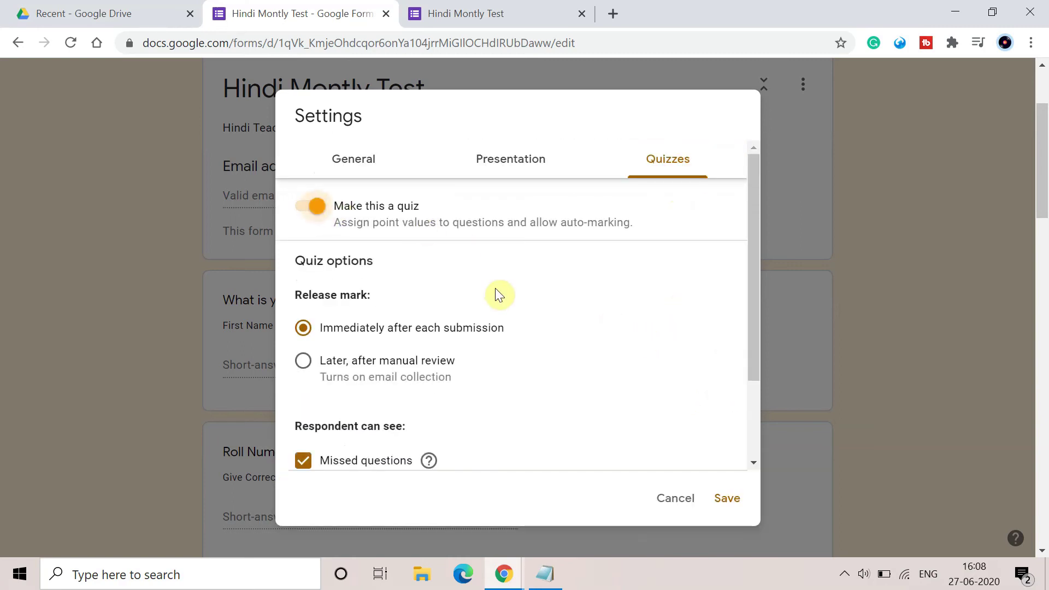
{"action": "scroll", "coordinate": [458, 313], "scroll_direction": "down", "scroll_amount": 2}
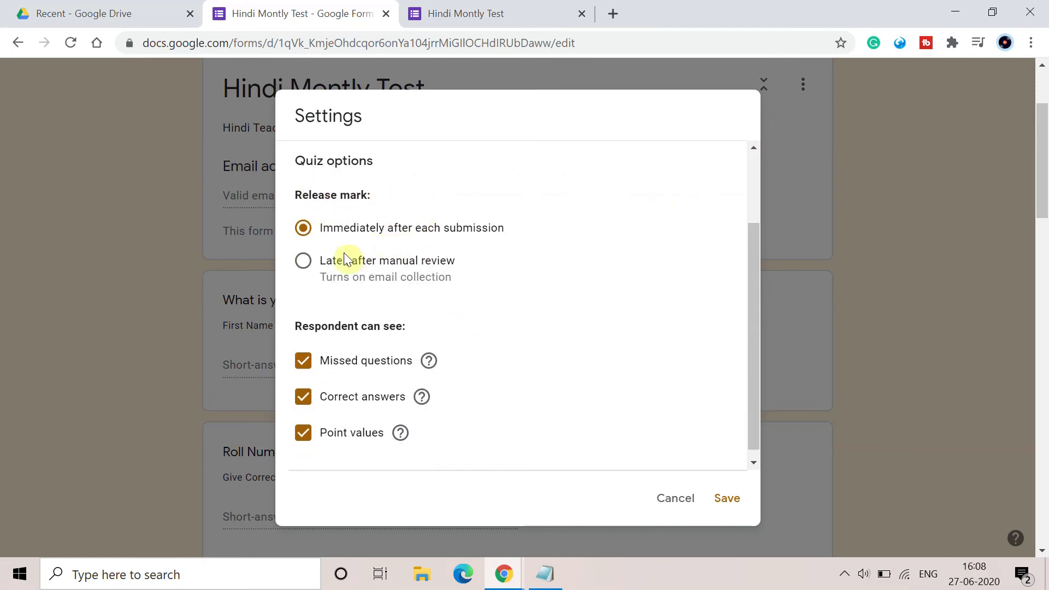
{"action": "left_click", "coordinate": [312, 266]}
Hide correct answers and point values from respondents, and save the settings.
{"action": "scroll", "coordinate": [546, 322], "scroll_direction": "down", "scroll_amount": 1}
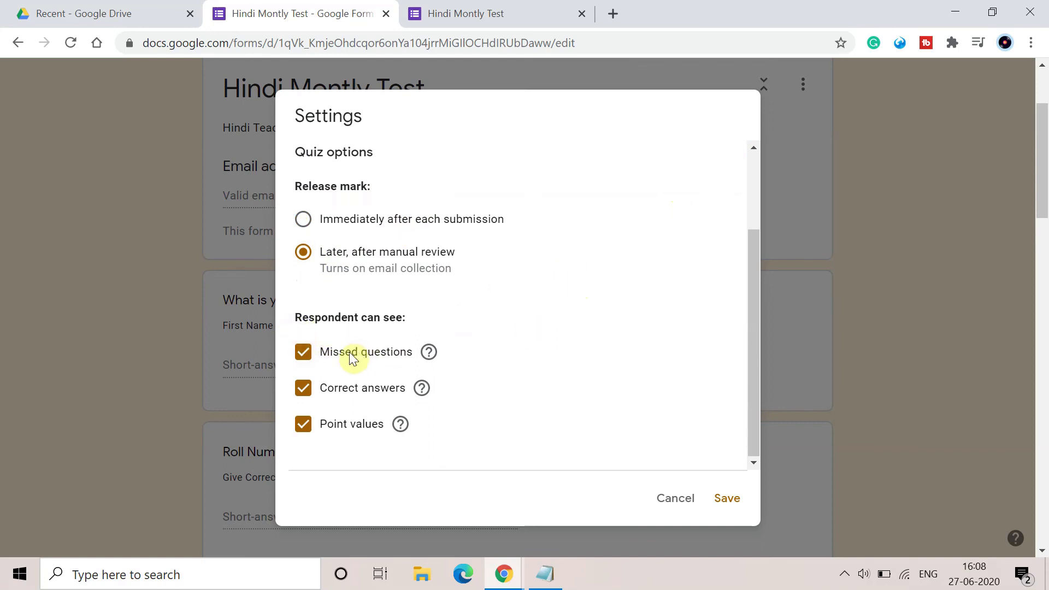
{"action": "left_click", "coordinate": [304, 394]}
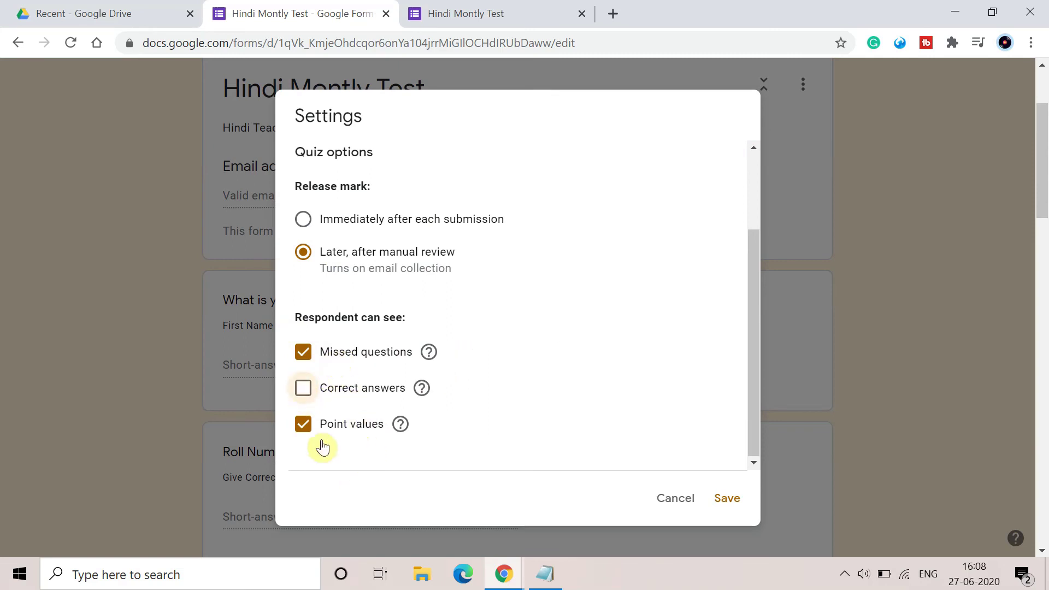
{"action": "left_click", "coordinate": [304, 433]}
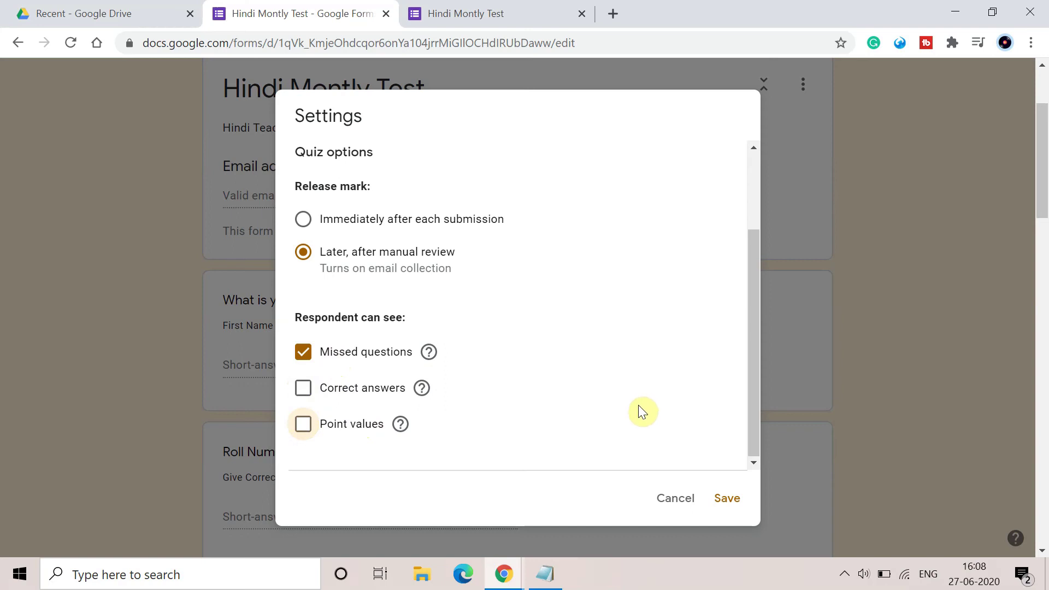
{"action": "scroll", "coordinate": [639, 406], "scroll_direction": "up", "scroll_amount": 3}
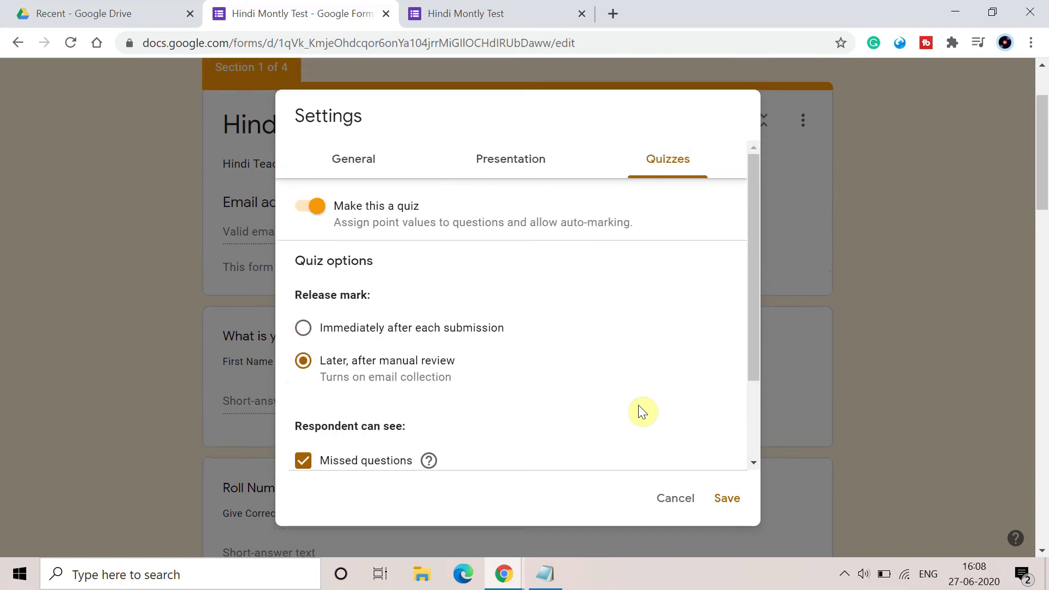
{"action": "scroll", "coordinate": [638, 405], "scroll_direction": "down", "scroll_amount": 2}
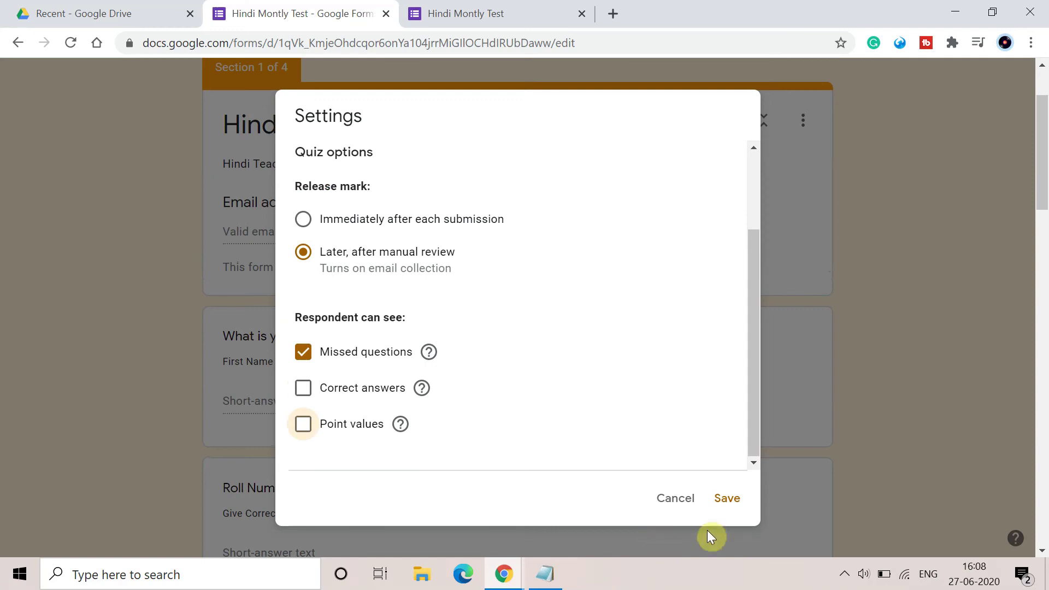
{"action": "left_click", "coordinate": [725, 497]}
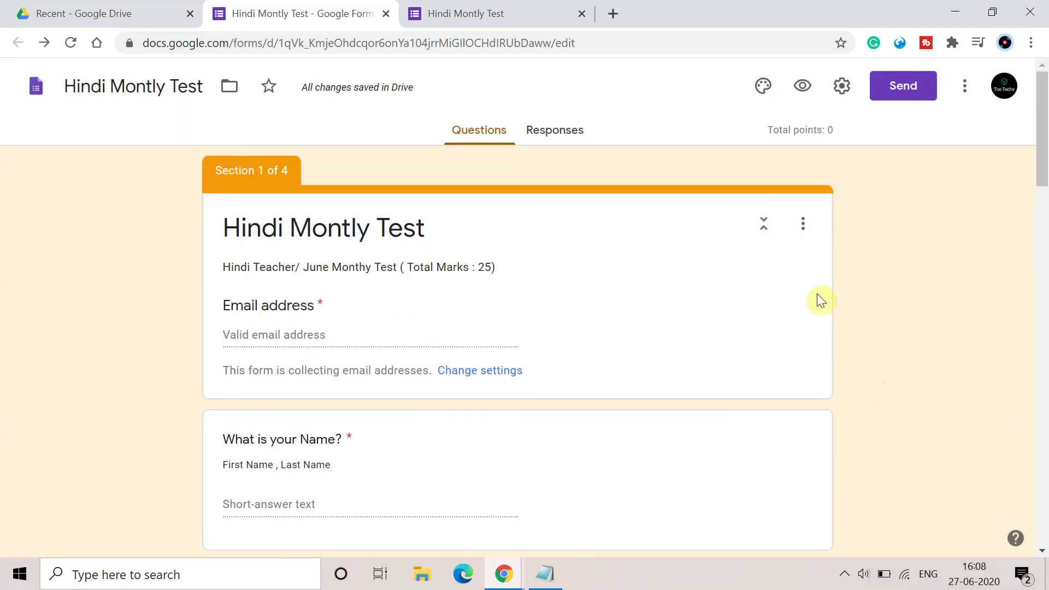
Get the form's share link in the Send dialog with Shorten URL ticked.
{"action": "scroll", "coordinate": [569, 260], "scroll_direction": "down", "scroll_amount": 3}
{"action": "scroll", "coordinate": [569, 260], "scroll_direction": "up", "scroll_amount": 3}
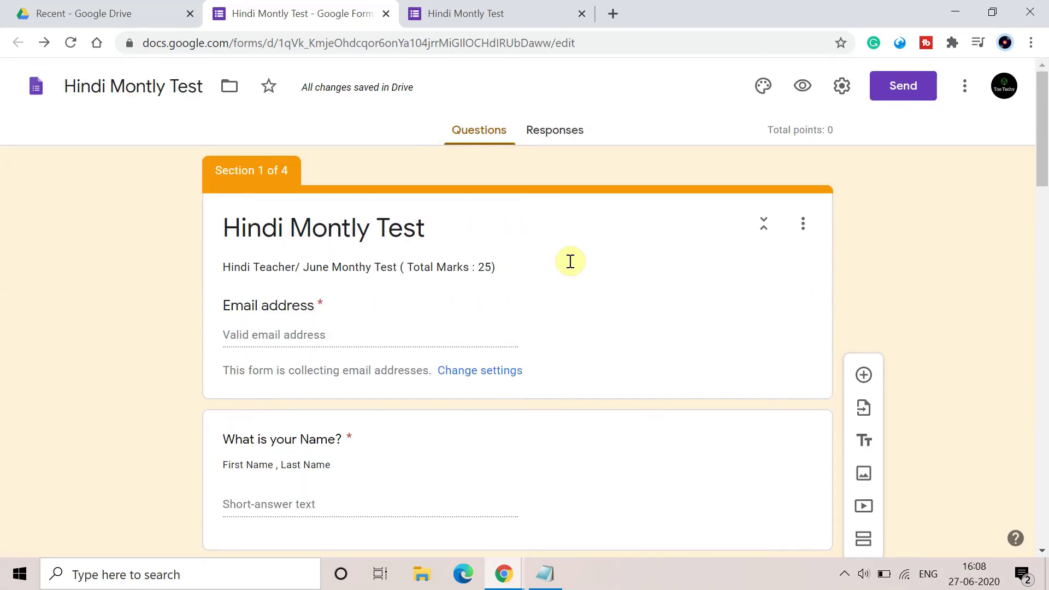
{"action": "left_click", "coordinate": [888, 90]}
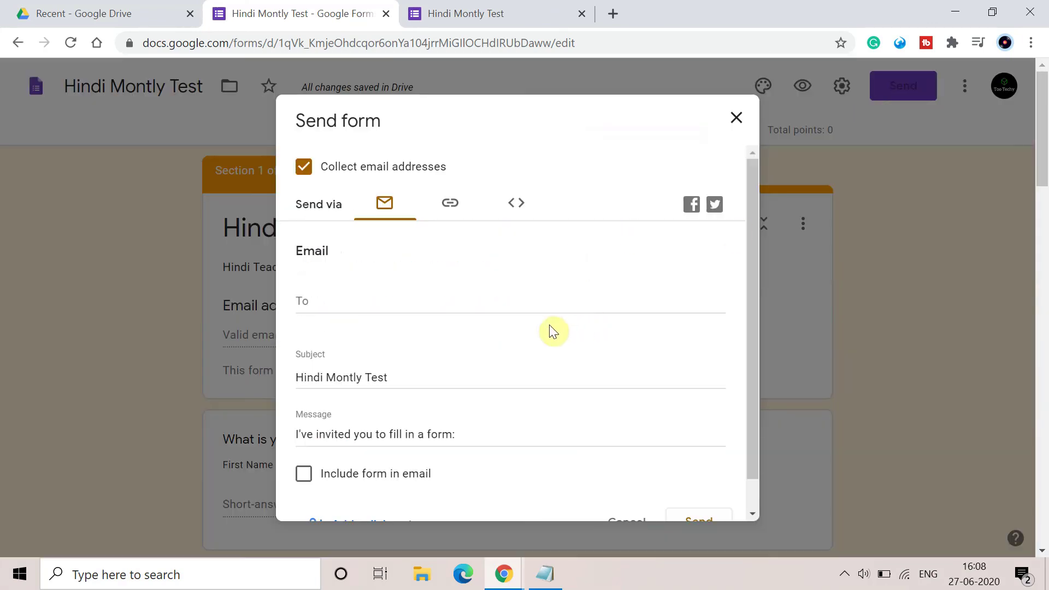
{"action": "left_click", "coordinate": [470, 305]}
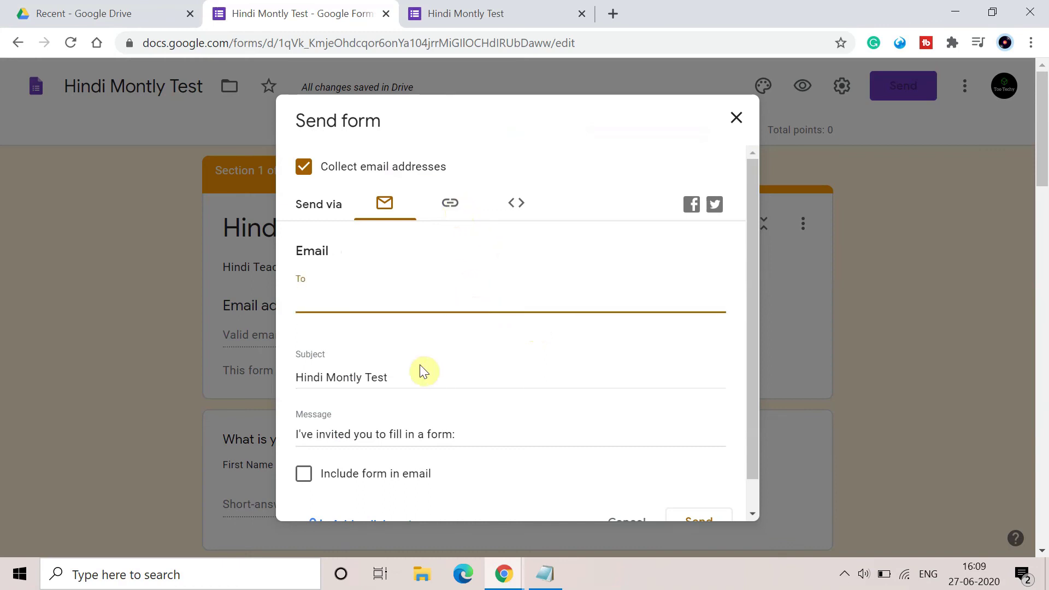
{"action": "scroll", "coordinate": [420, 365], "scroll_direction": "down", "scroll_amount": 1}
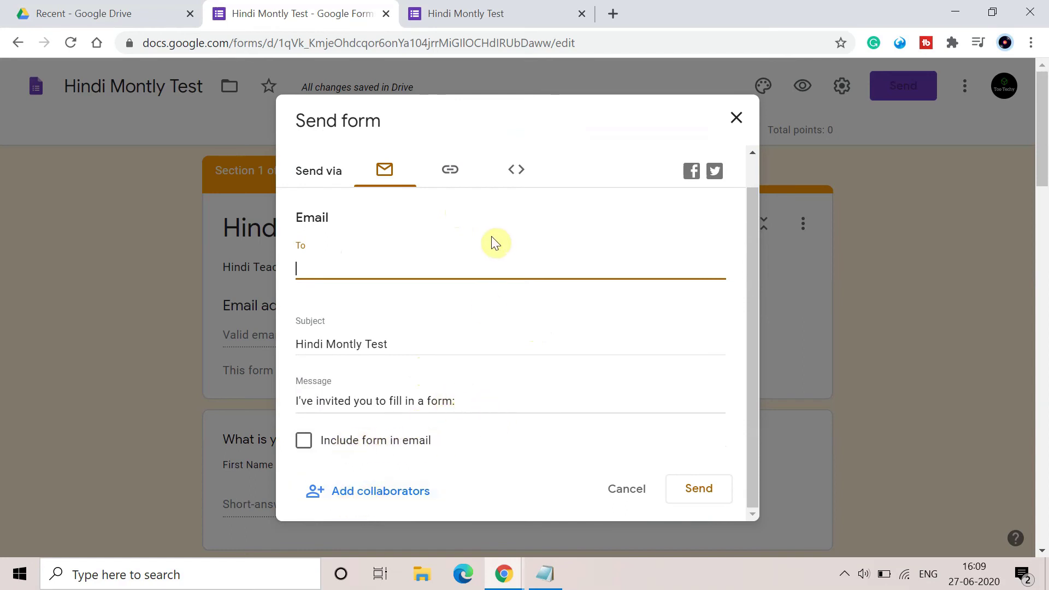
{"action": "left_click", "coordinate": [445, 169]}
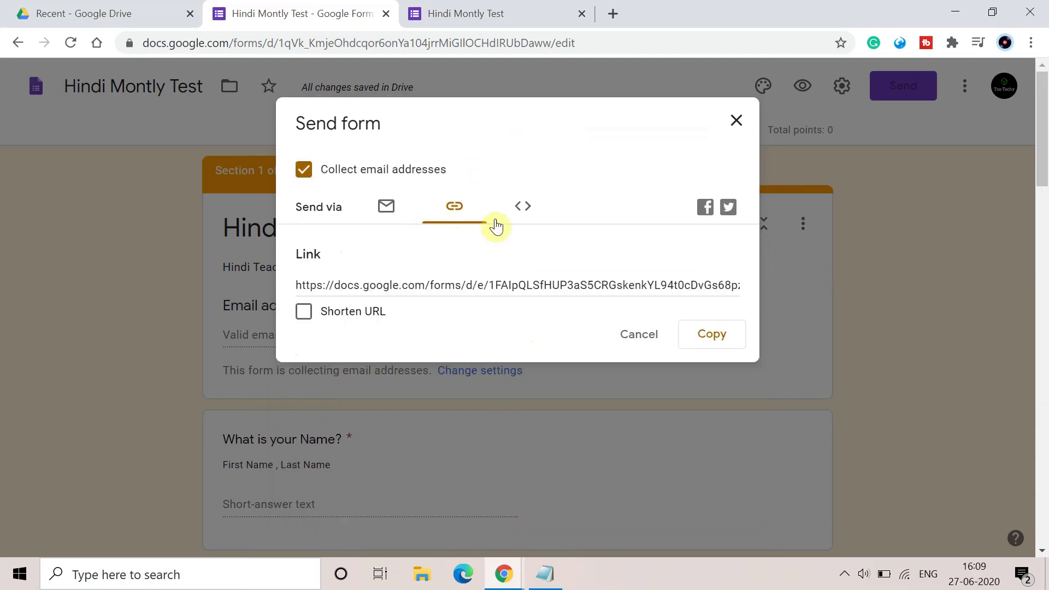
{"action": "left_click", "coordinate": [302, 311]}
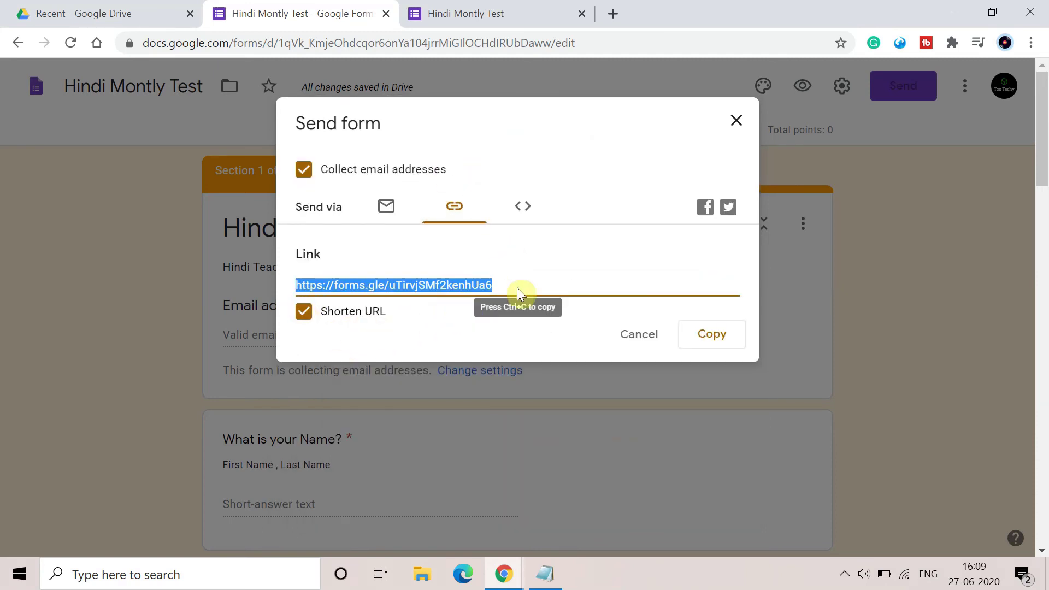
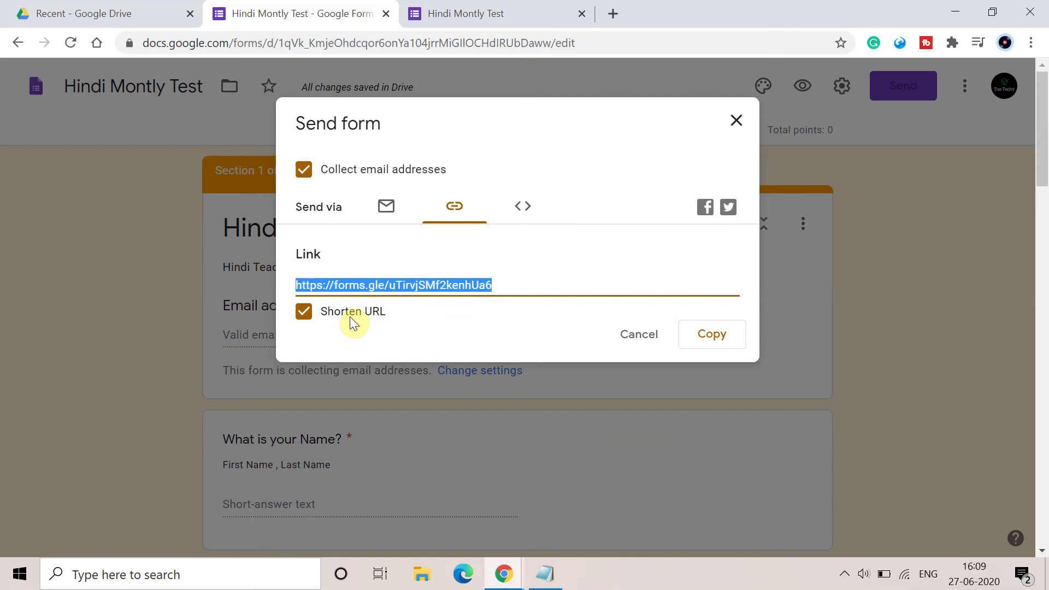
Close the Send form dialog to get back to the Hindi Montly Test quiz editor.
{"action": "left_click", "coordinate": [734, 122]}
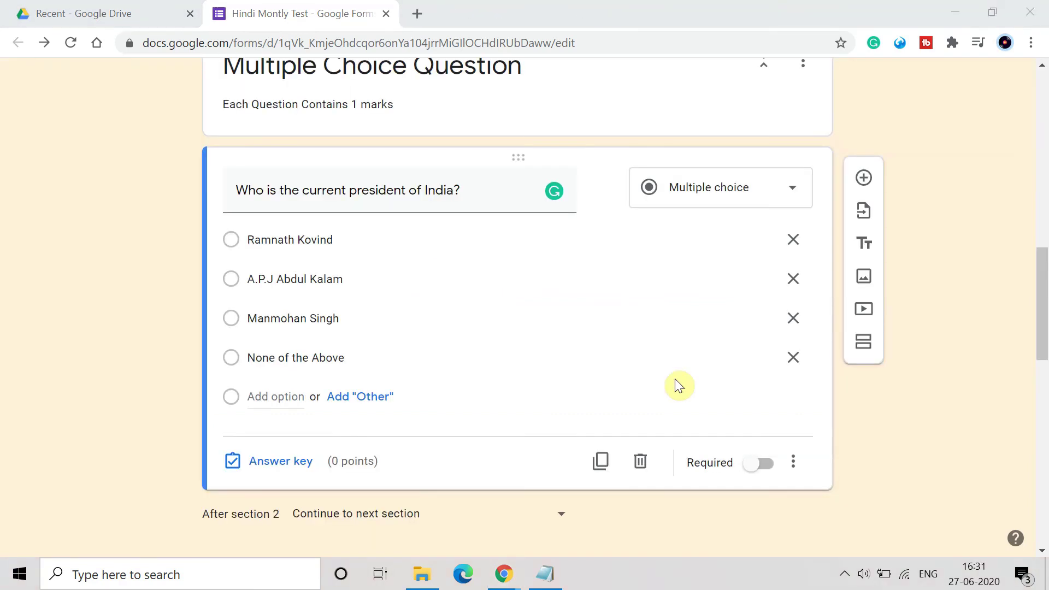
Mark 'Ramnath Kovind' correct in the president question's answer key, worth 1 point.
{"action": "scroll", "coordinate": [550, 279], "scroll_direction": "down", "scroll_amount": 1}
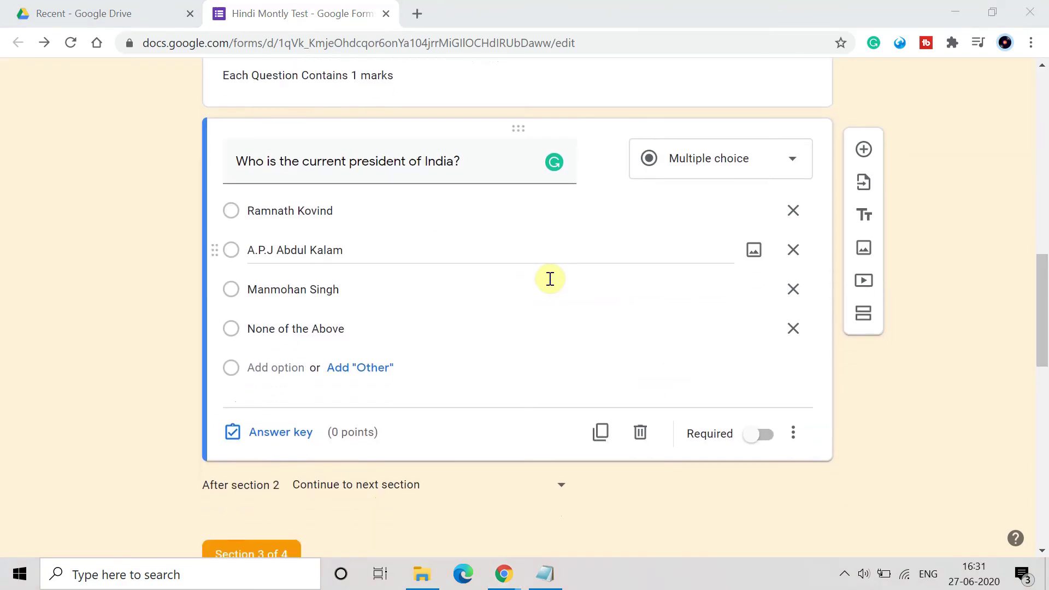
{"action": "left_click", "coordinate": [304, 432]}
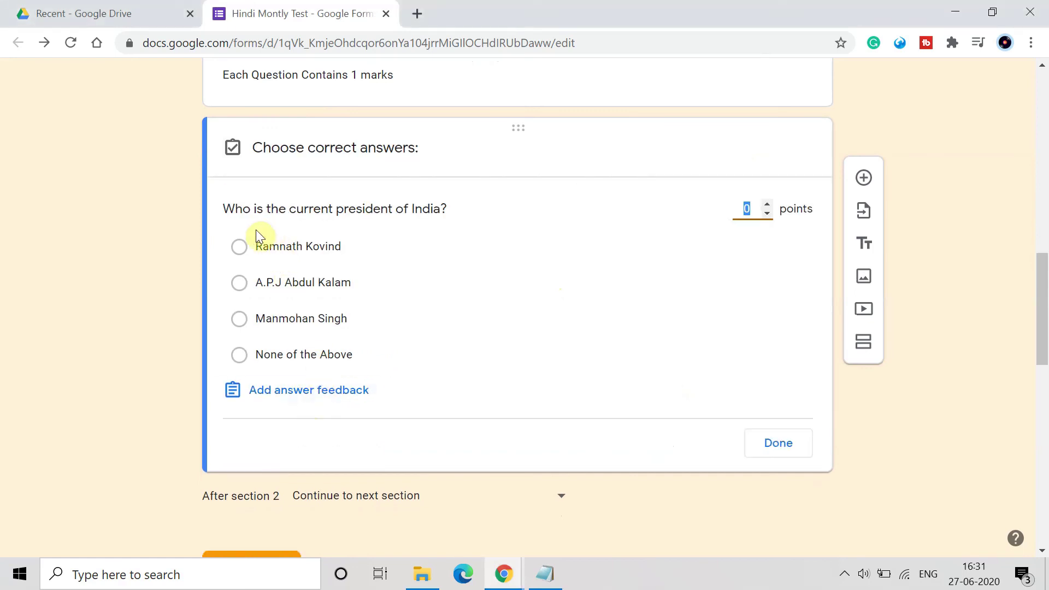
{"action": "left_click", "coordinate": [238, 249]}
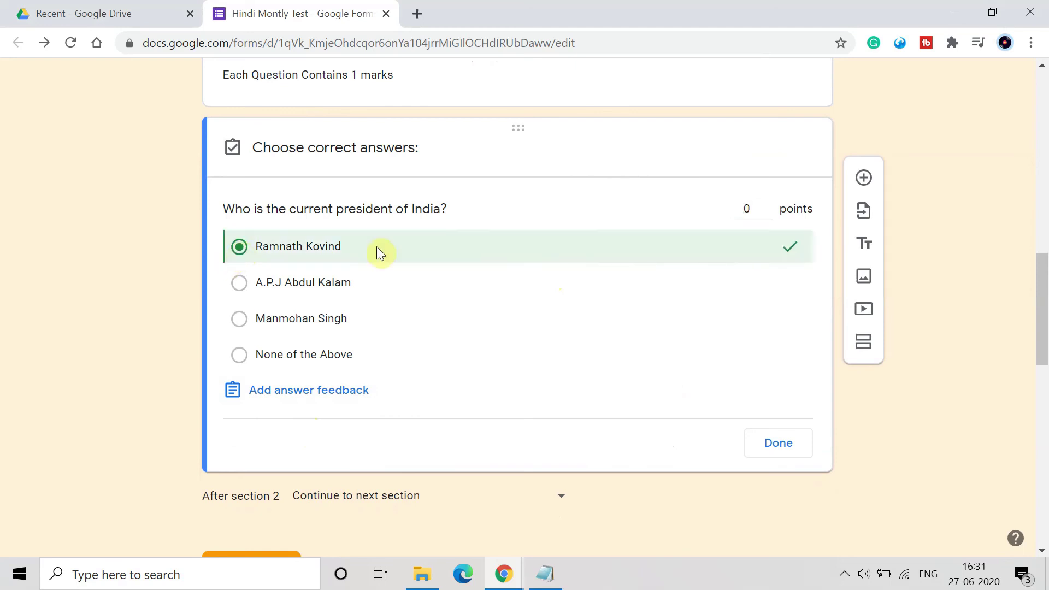
{"action": "left_click", "coordinate": [756, 205]}
{"action": "key", "text": "BackSpace"}
{"action": "type", "text": "1"}
{"action": "left_click", "coordinate": [780, 437]}
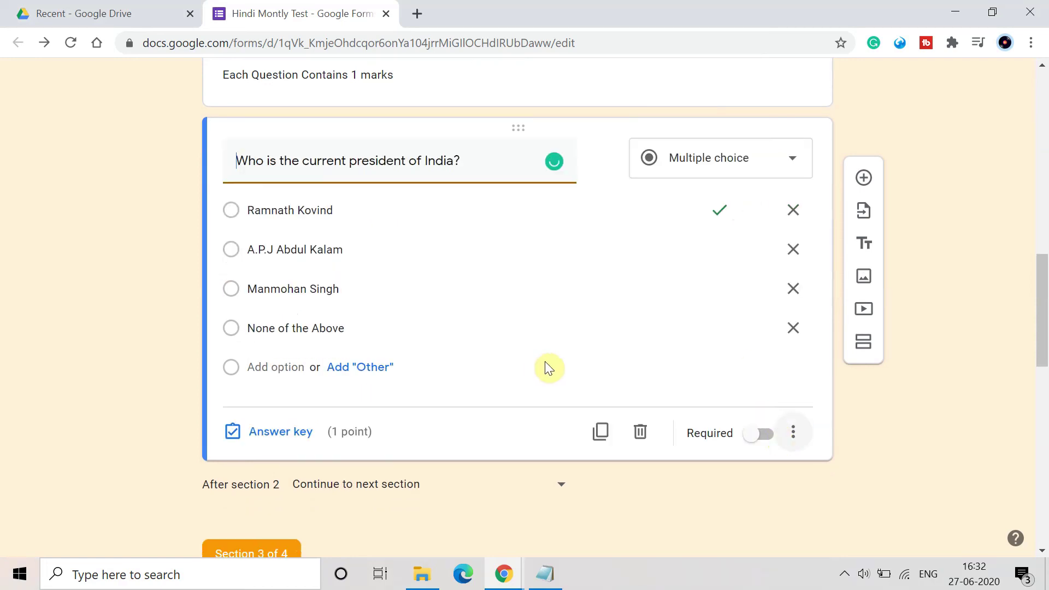
{"action": "scroll", "coordinate": [538, 360], "scroll_direction": "down", "scroll_amount": 7}
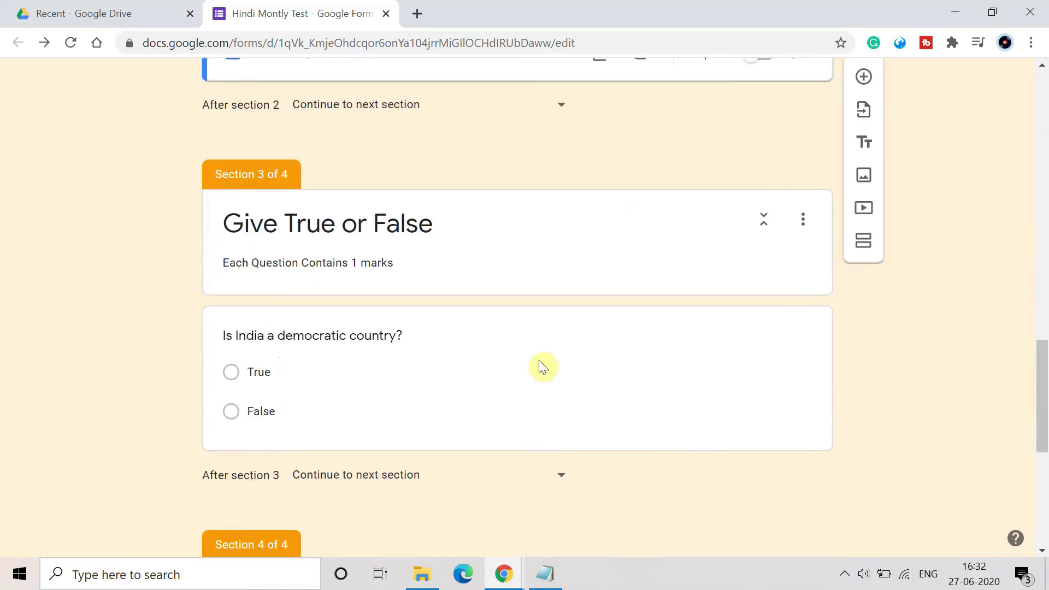
Mark 'True' correct for 'Is India a democratic country?' and give it 1 point.
{"action": "scroll", "coordinate": [329, 459], "scroll_direction": "down", "scroll_amount": 1}
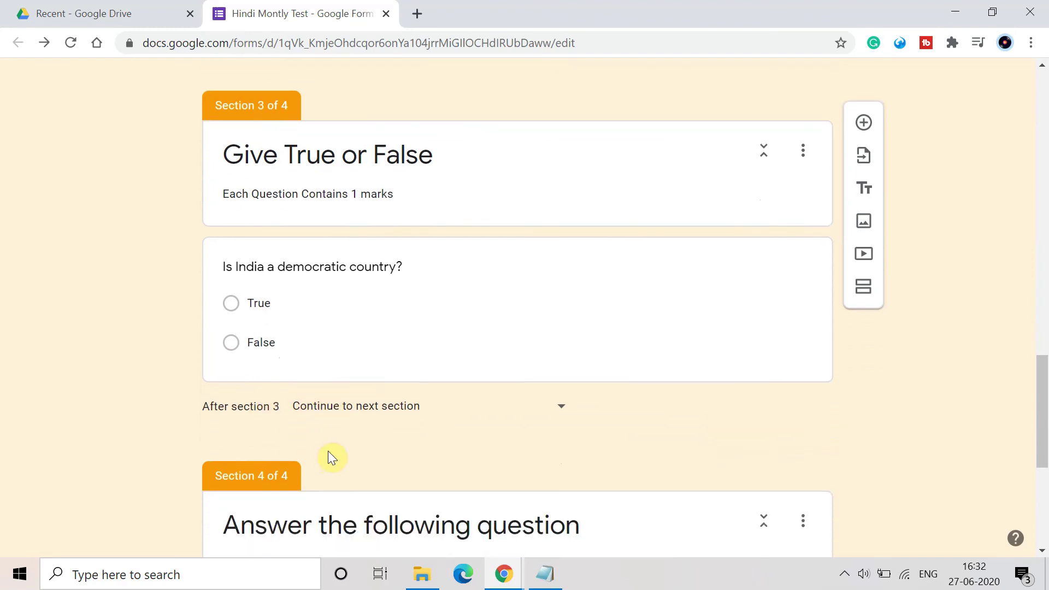
{"action": "left_click", "coordinate": [308, 334]}
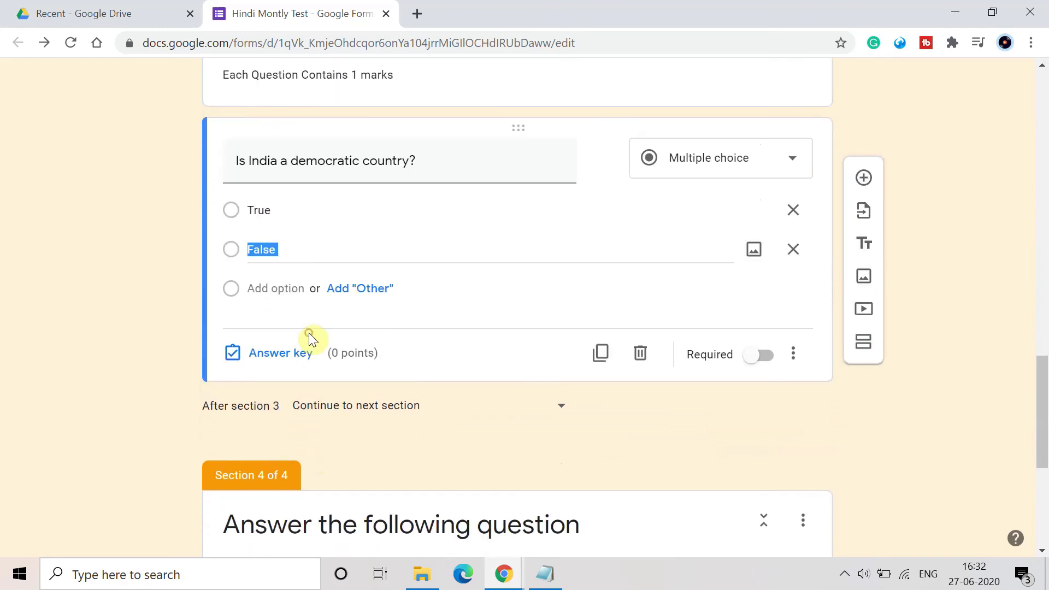
{"action": "left_click", "coordinate": [283, 365]}
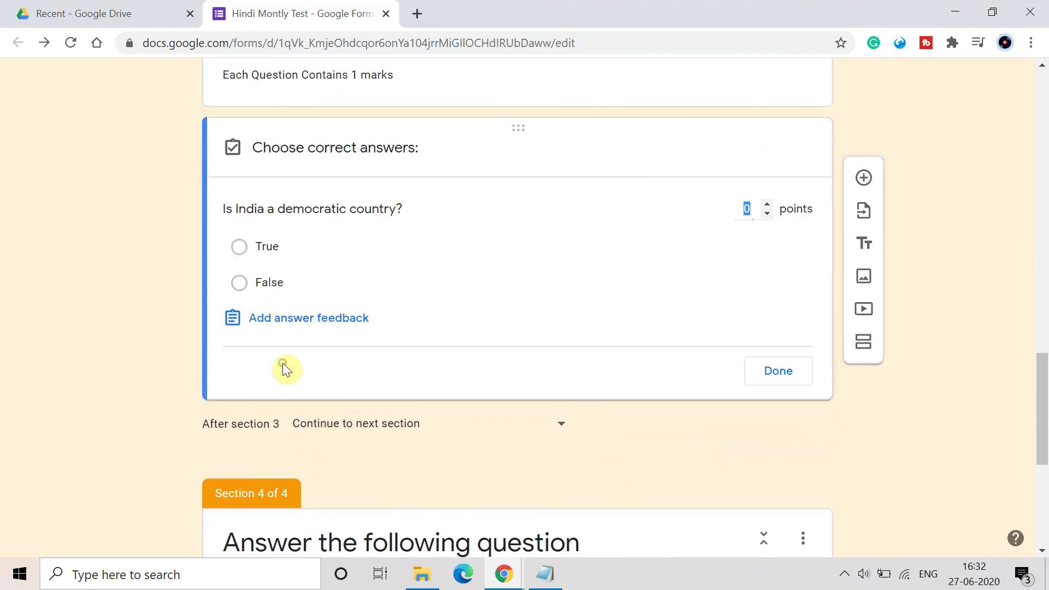
{"action": "left_click", "coordinate": [250, 243]}
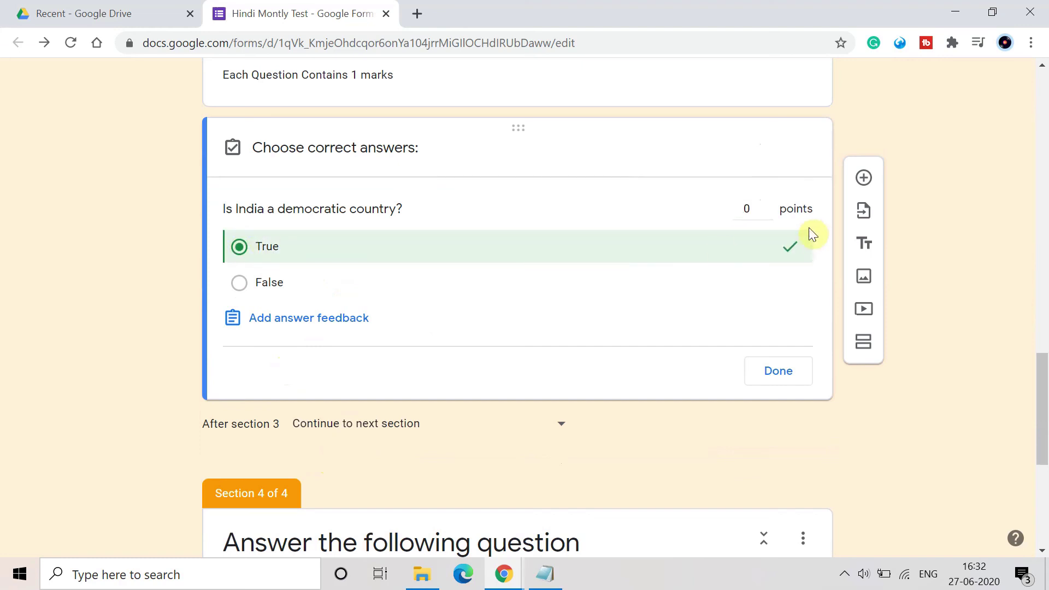
{"action": "left_click", "coordinate": [756, 209]}
{"action": "key", "text": "BackSpace"}
{"action": "type", "text": "1"}
{"action": "left_click", "coordinate": [773, 369]}
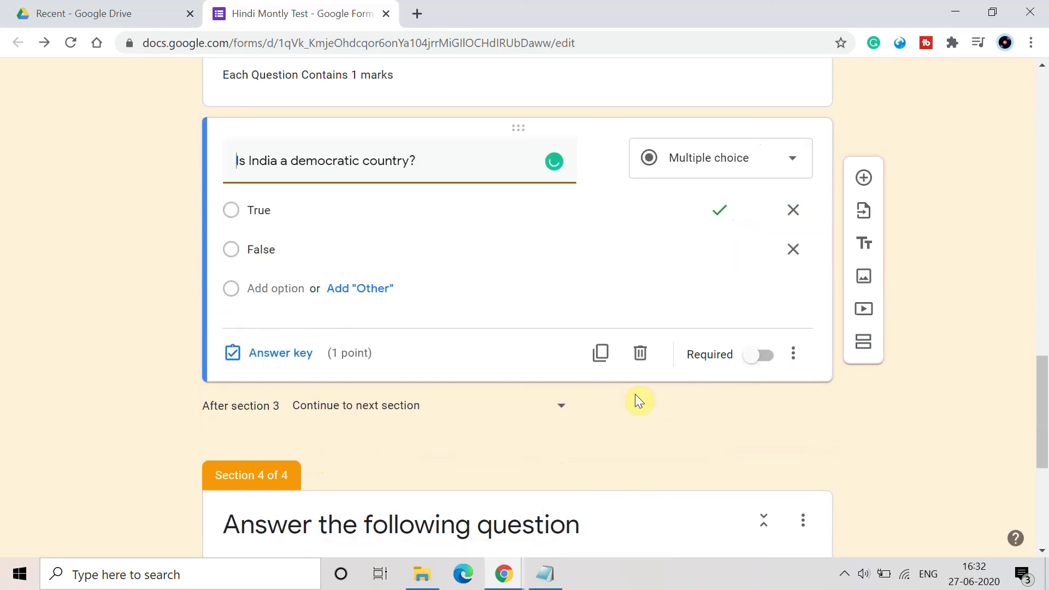
{"action": "scroll", "coordinate": [635, 394], "scroll_direction": "down", "scroll_amount": 5}
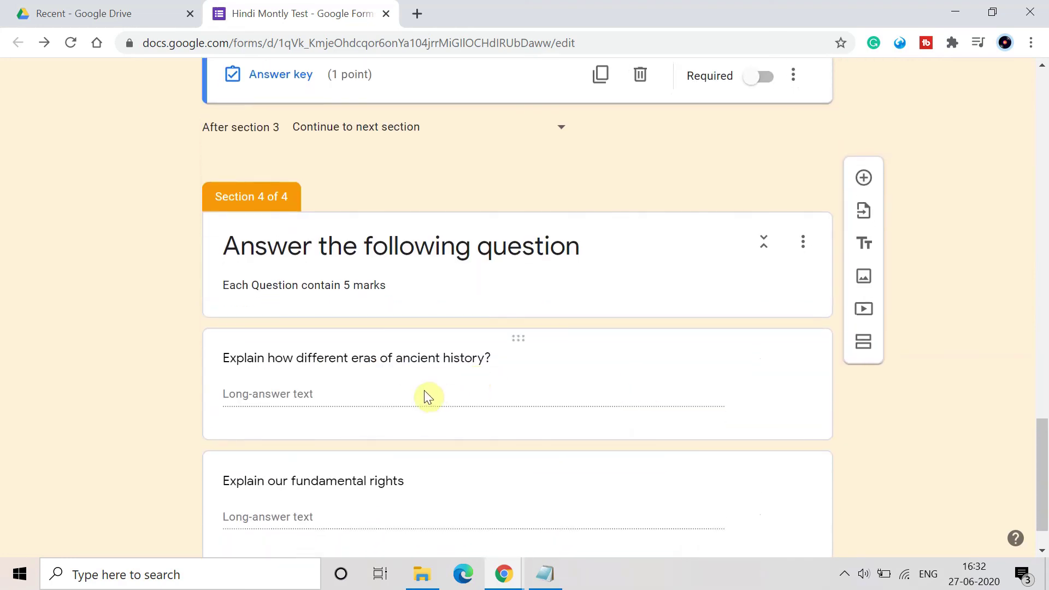
Give the ancient history long-answer question 5 points in its answer key.
{"action": "left_click", "coordinate": [426, 395]}
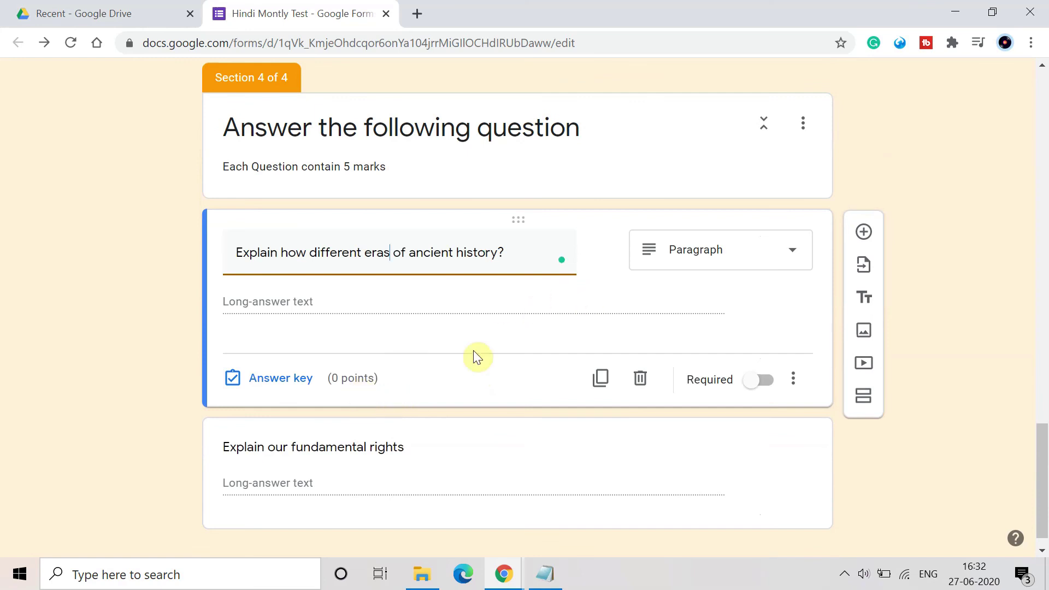
{"action": "left_click", "coordinate": [278, 377]}
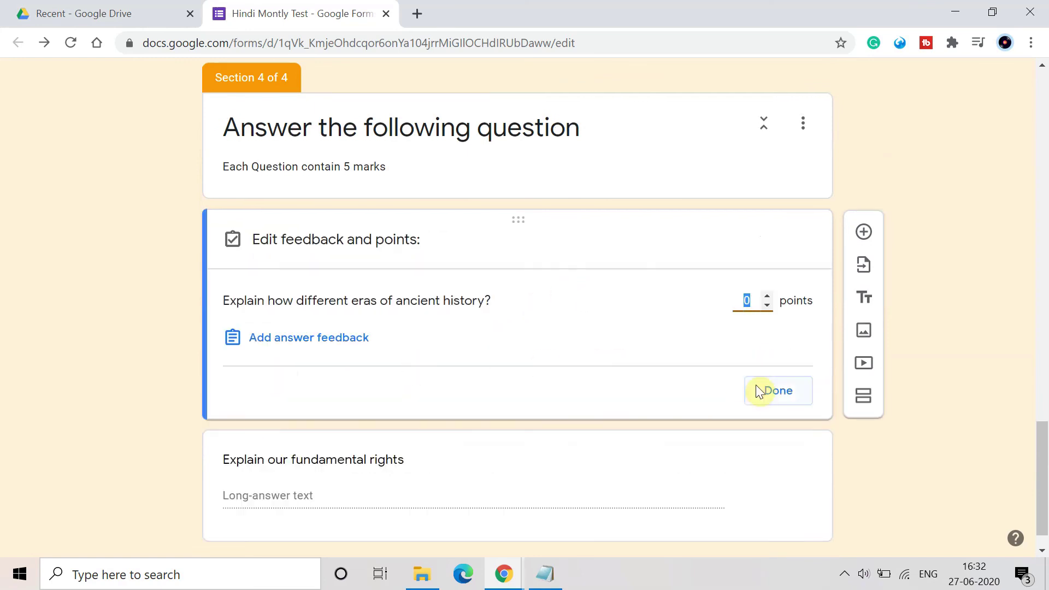
{"action": "left_click", "coordinate": [759, 389]}
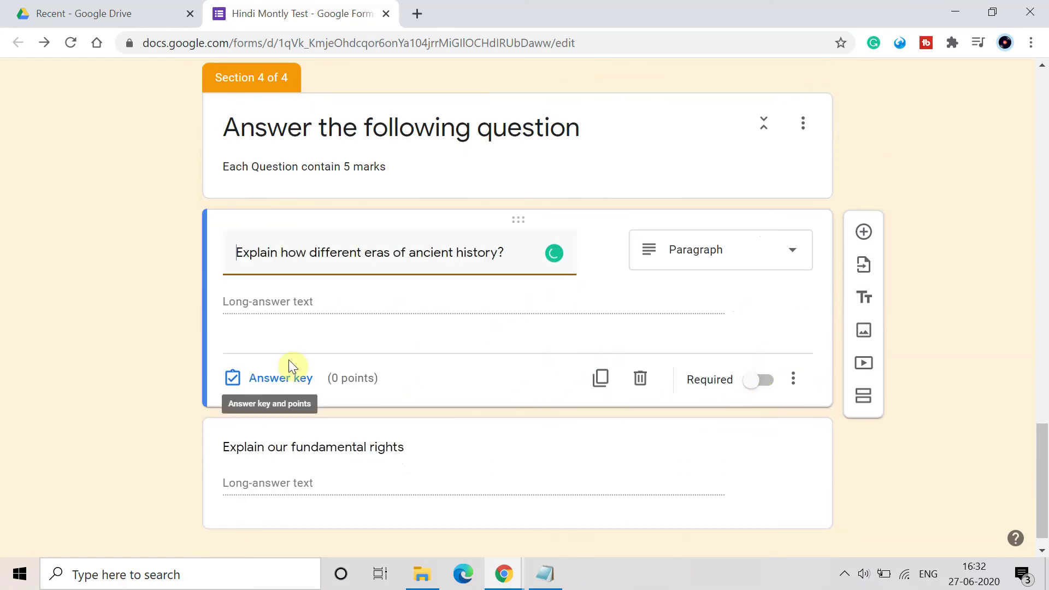
{"action": "left_click", "coordinate": [276, 377]}
{"action": "key", "text": "BackSpace"}
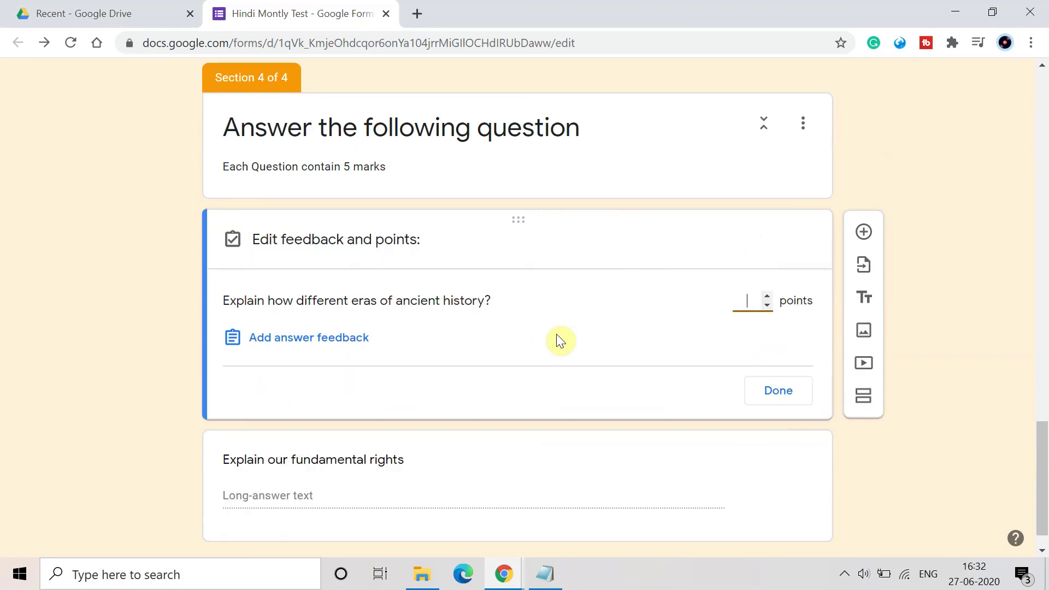
{"action": "type", "text": "5"}
{"action": "left_click", "coordinate": [793, 394]}
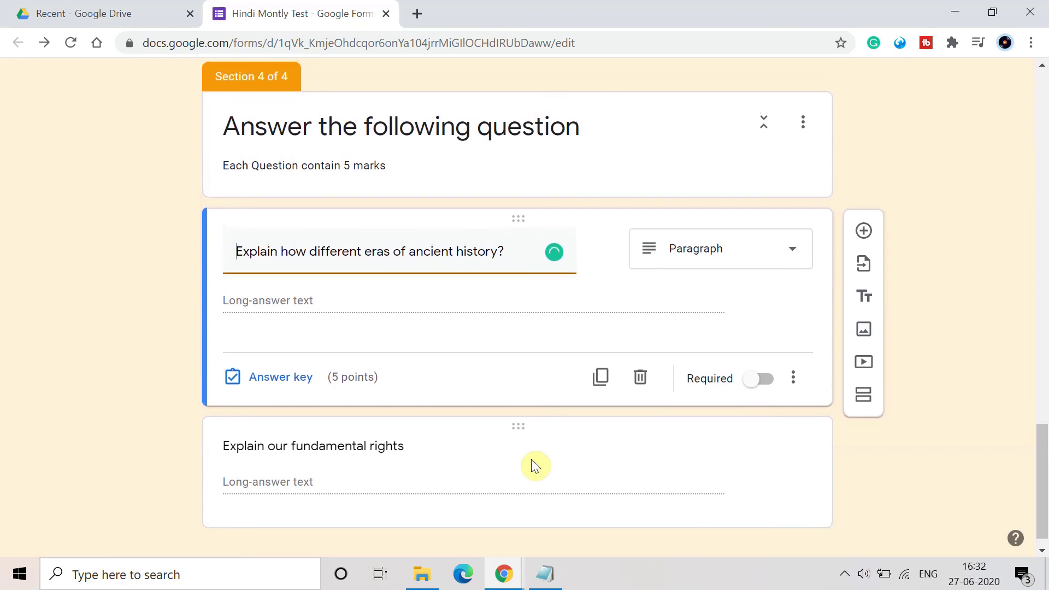
Give 'Explain our fundamental rights' 5 points, bringing the quiz total to 12.
{"action": "left_click", "coordinate": [404, 485]}
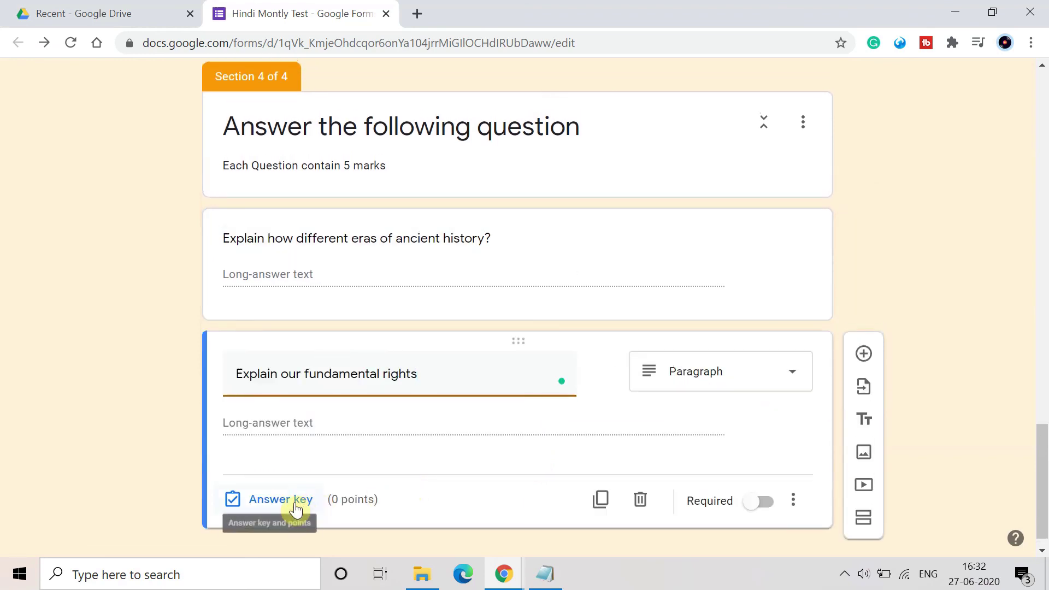
{"action": "left_click", "coordinate": [295, 501]}
{"action": "key", "text": "BackSpace"}
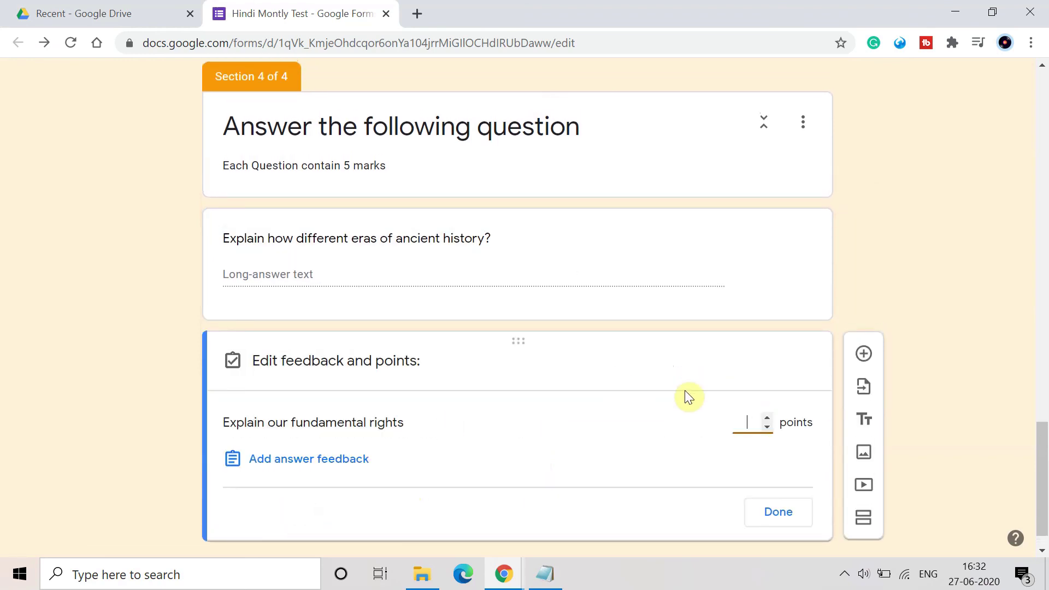
{"action": "type", "text": "5"}
{"action": "left_click", "coordinate": [810, 513]}
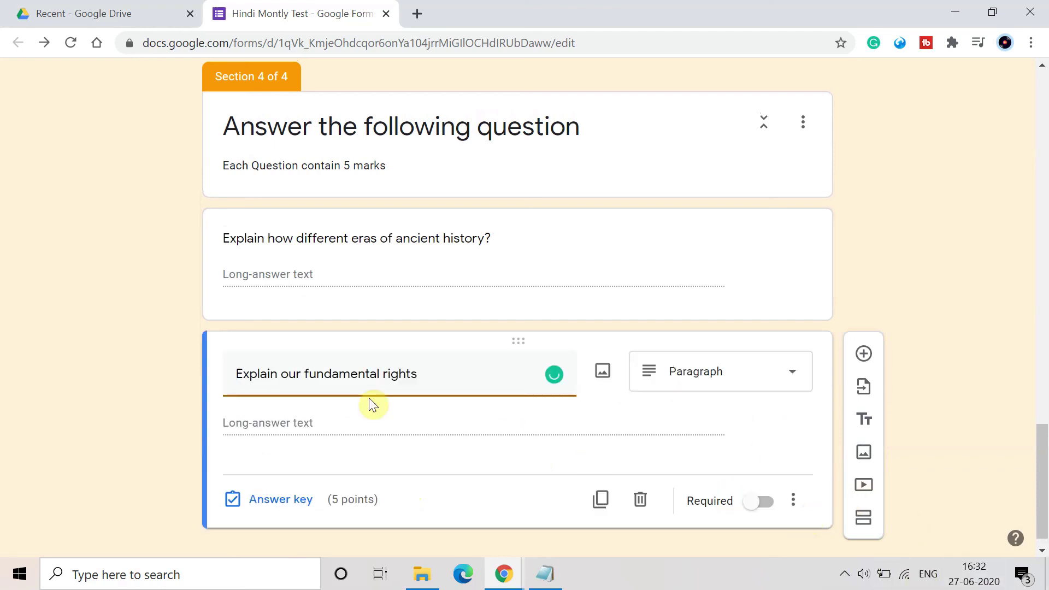
{"action": "scroll", "coordinate": [370, 402], "scroll_direction": "up", "scroll_amount": 2}
{"action": "scroll", "coordinate": [370, 404], "scroll_direction": "up", "scroll_amount": 13}
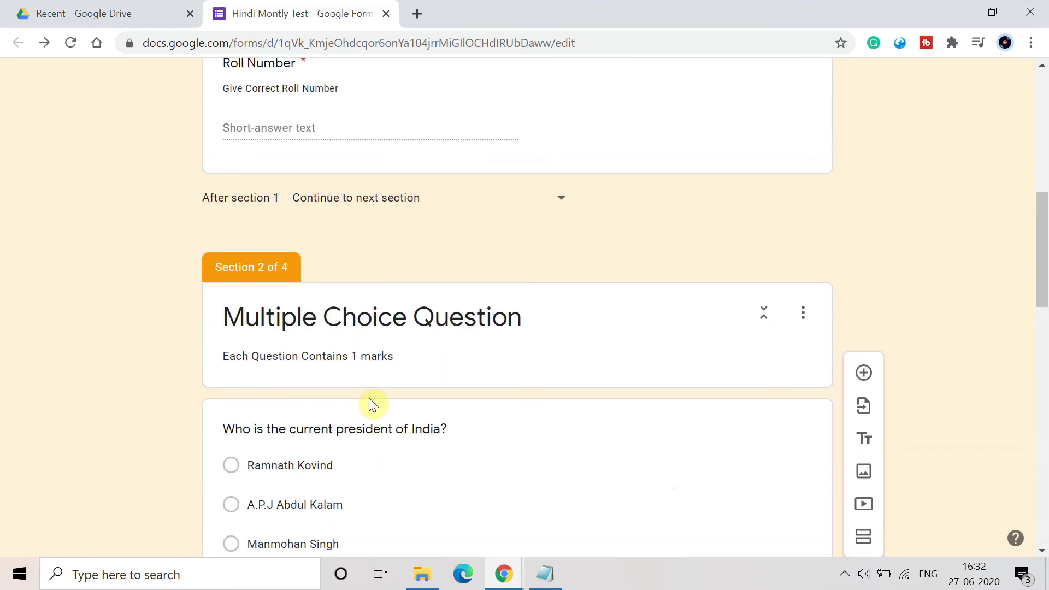
{"action": "scroll", "coordinate": [655, 224], "scroll_direction": "up", "scroll_amount": 8}
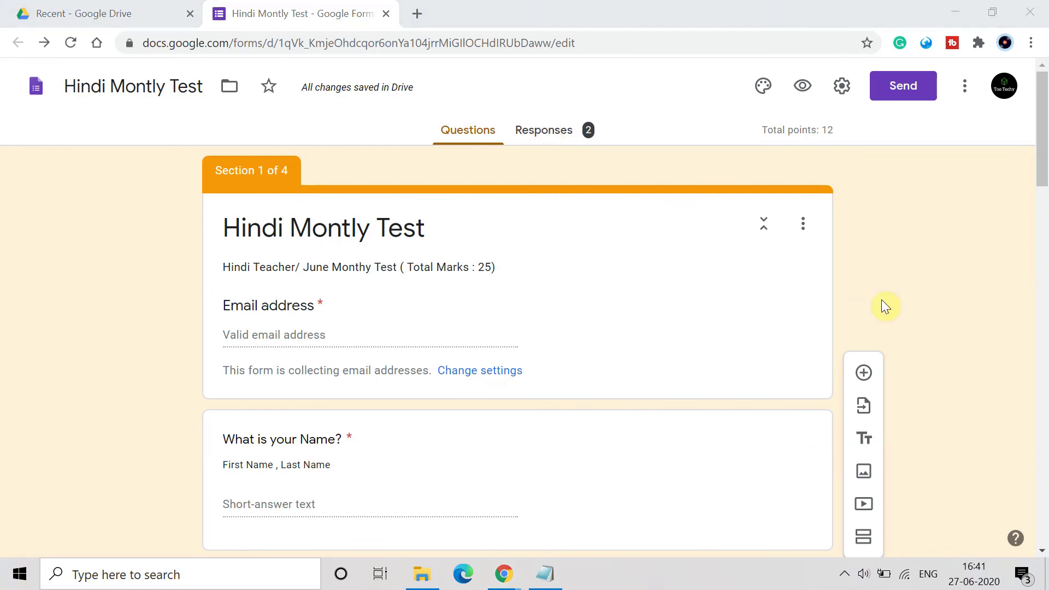
Show the Responses summary and its Scores table: 2 responses, each 2 out of 12.
{"action": "left_click", "coordinate": [578, 141]}
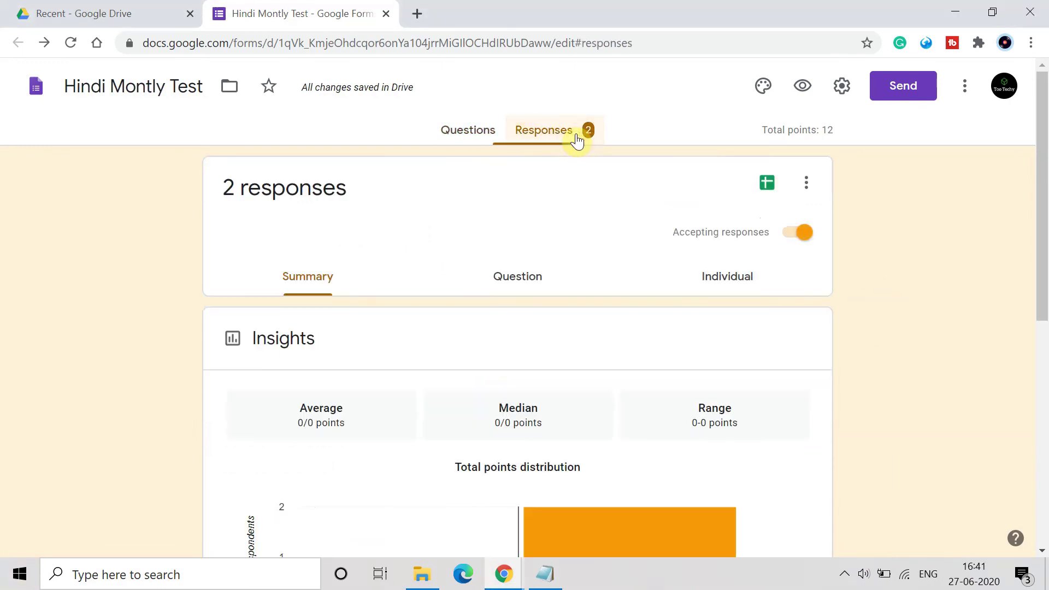
{"action": "scroll", "coordinate": [545, 374], "scroll_direction": "down", "scroll_amount": 3}
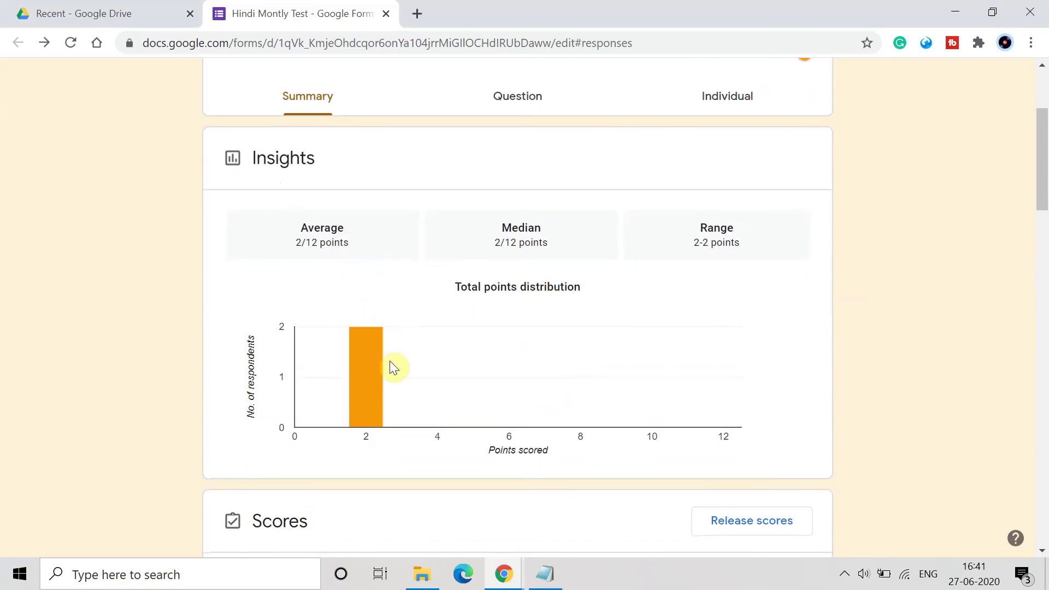
{"action": "scroll", "coordinate": [391, 367], "scroll_direction": "down", "scroll_amount": 2}
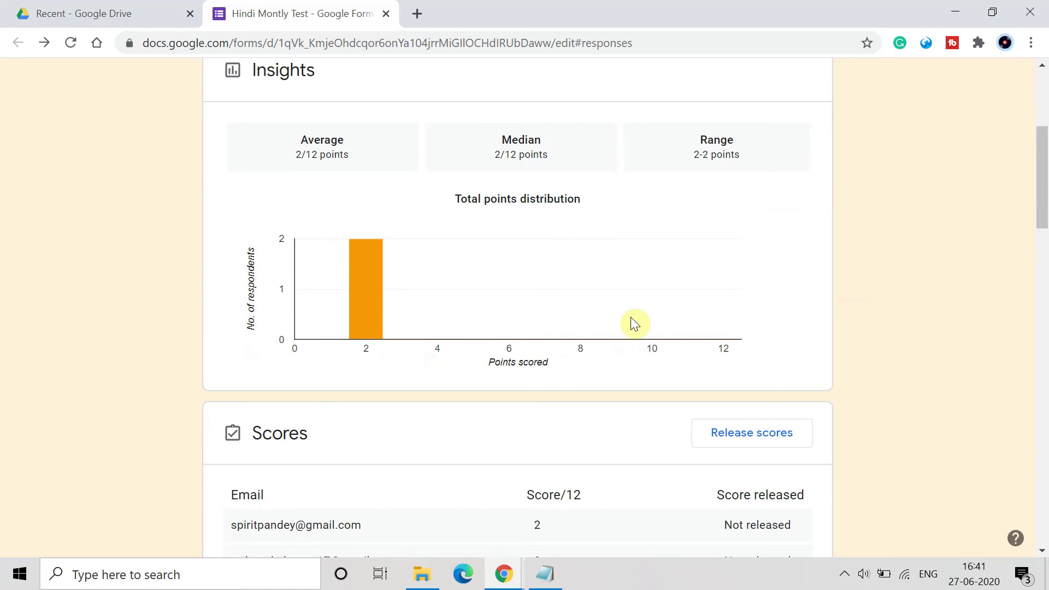
{"action": "scroll", "coordinate": [632, 323], "scroll_direction": "down", "scroll_amount": 2}
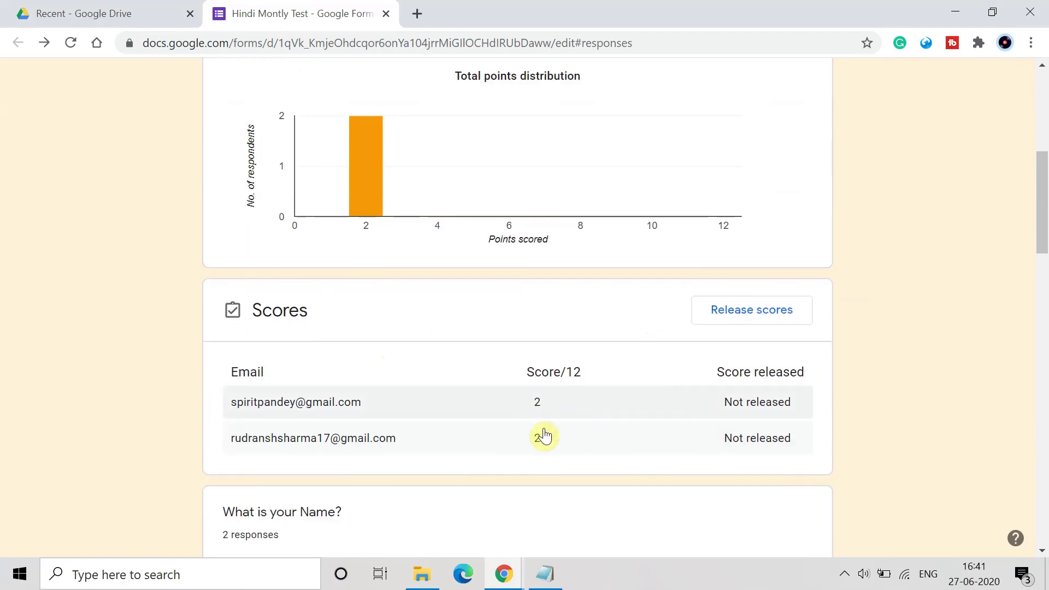
{"action": "scroll", "coordinate": [545, 437], "scroll_direction": "down", "scroll_amount": 2}
{"action": "scroll", "coordinate": [549, 440], "scroll_direction": "up", "scroll_amount": 9}
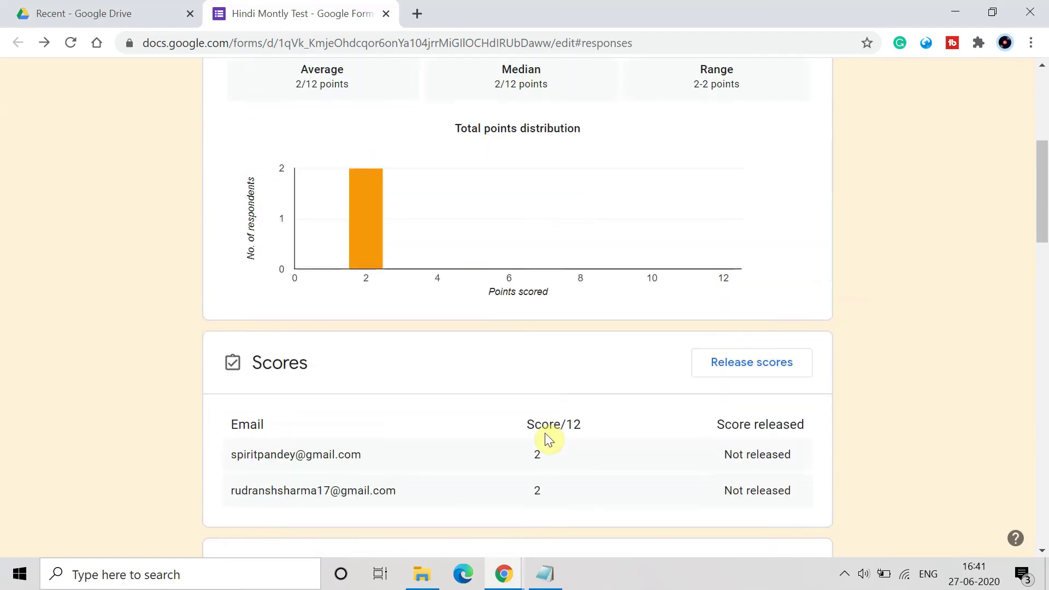
View the first individual response down to the ungraded essay answers 'Many' and 'Right to vote'.
{"action": "left_click", "coordinate": [506, 278]}
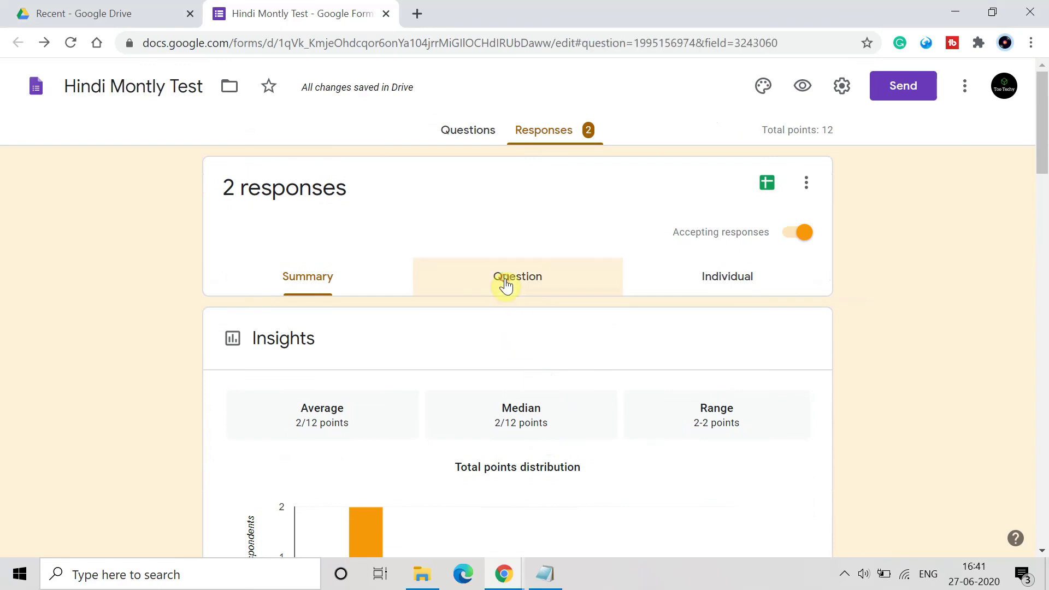
{"action": "scroll", "coordinate": [628, 382], "scroll_direction": "down", "scroll_amount": 4}
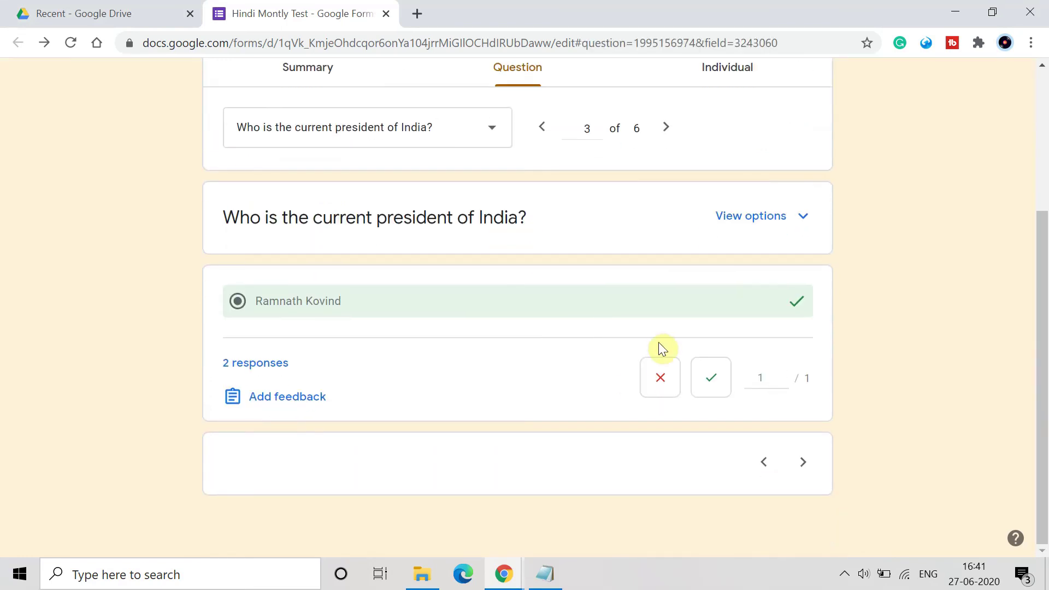
{"action": "scroll", "coordinate": [655, 341], "scroll_direction": "up", "scroll_amount": 3}
{"action": "left_click", "coordinate": [721, 227]}
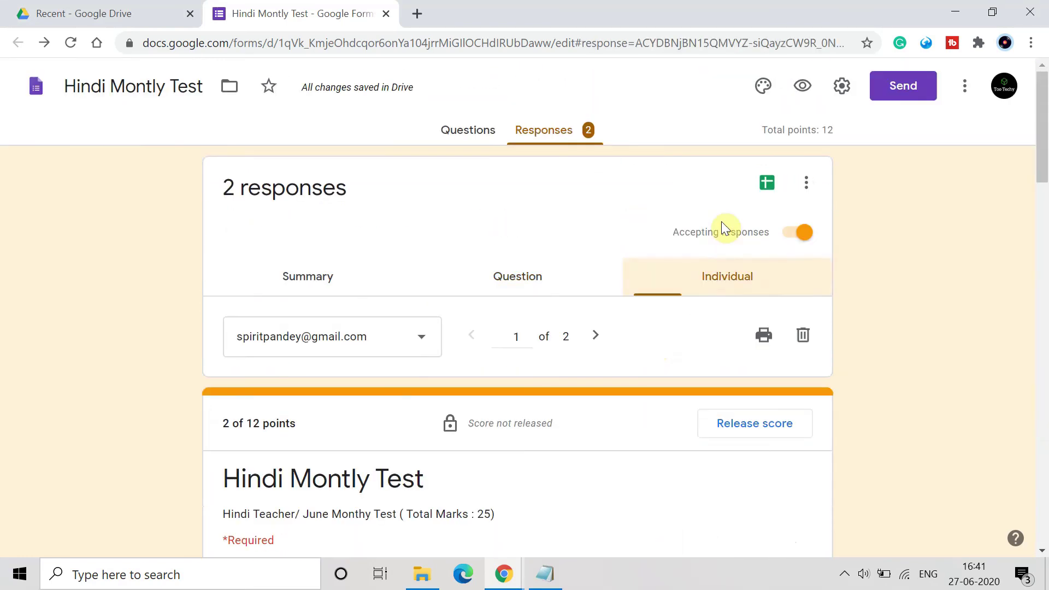
{"action": "scroll", "coordinate": [523, 406], "scroll_direction": "down", "scroll_amount": 4}
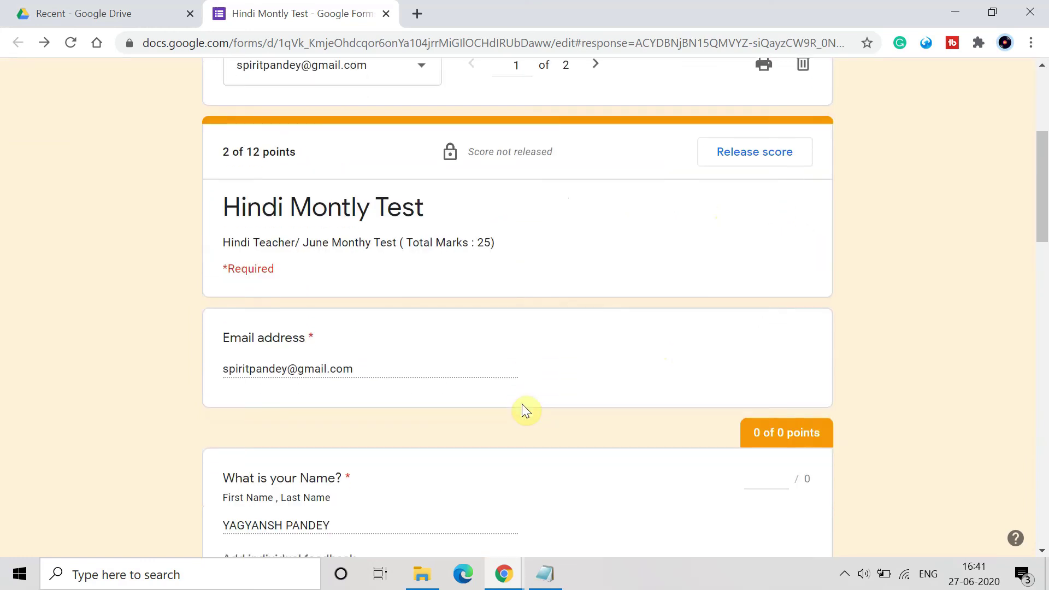
{"action": "scroll", "coordinate": [381, 220], "scroll_direction": "up", "scroll_amount": 3}
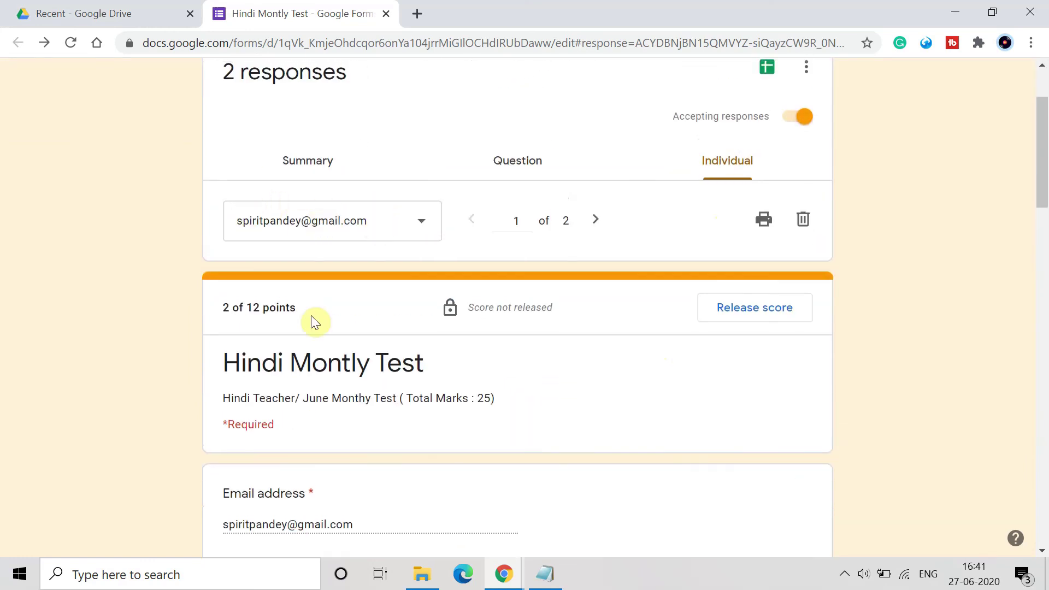
{"action": "scroll", "coordinate": [291, 431], "scroll_direction": "down", "scroll_amount": 5}
{"action": "scroll", "coordinate": [289, 430], "scroll_direction": "down", "scroll_amount": 2}
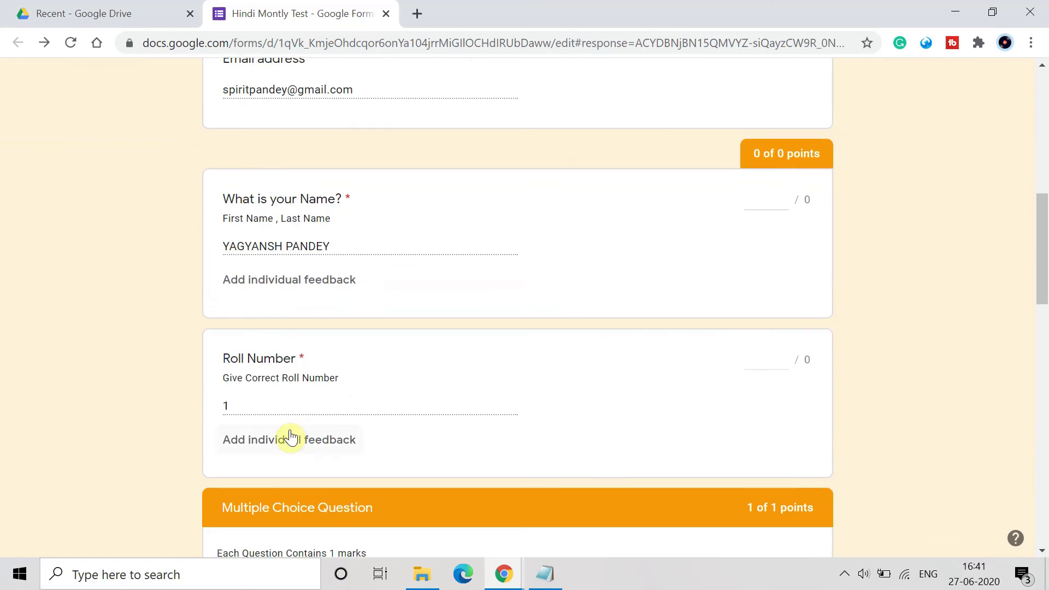
{"action": "scroll", "coordinate": [343, 408], "scroll_direction": "down", "scroll_amount": 6}
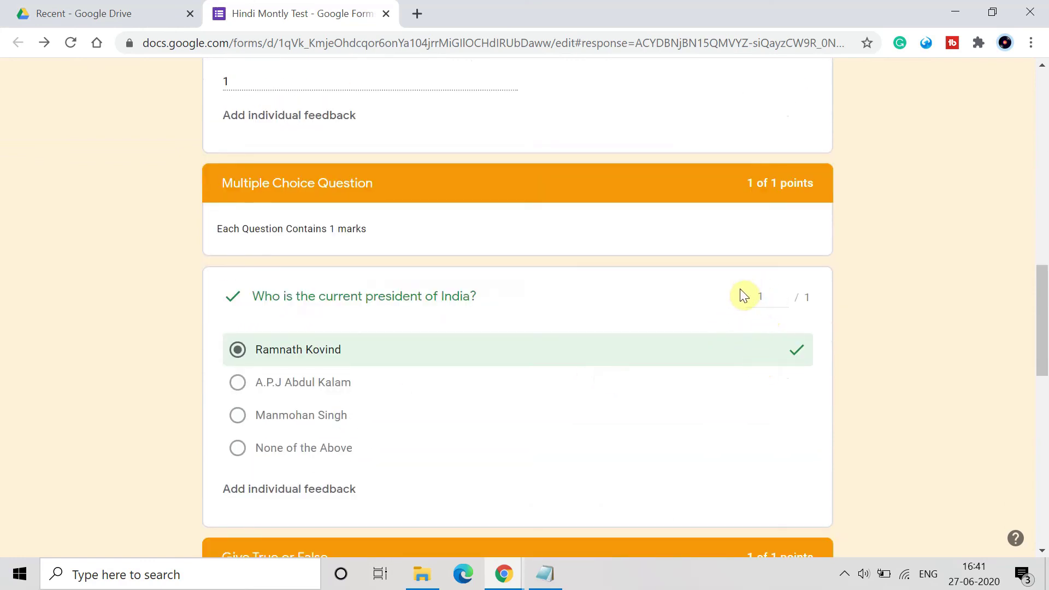
{"action": "scroll", "coordinate": [742, 414], "scroll_direction": "down", "scroll_amount": 5}
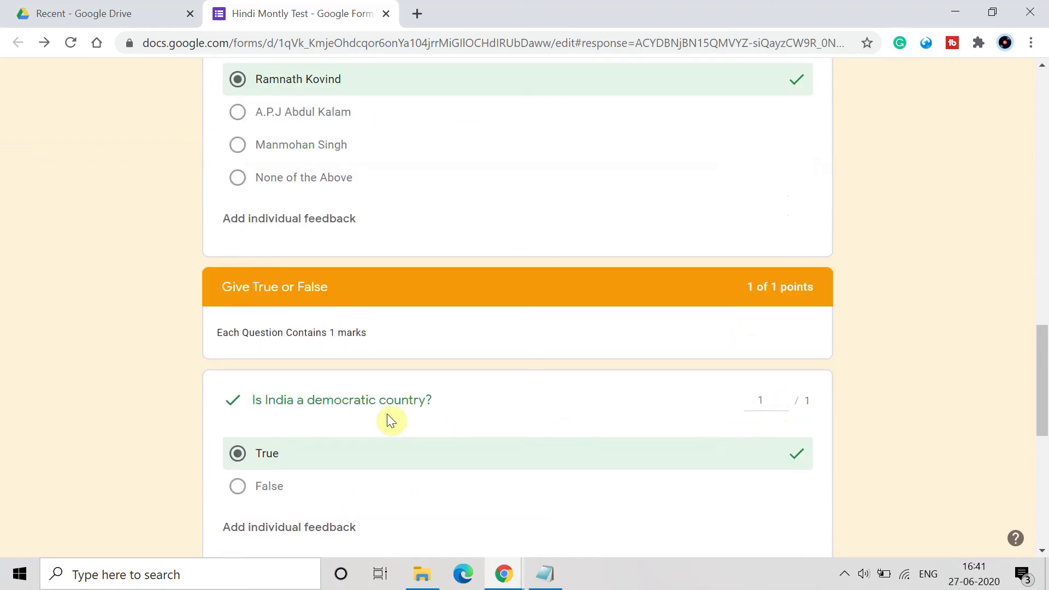
{"action": "scroll", "coordinate": [670, 534], "scroll_direction": "down", "scroll_amount": 8}
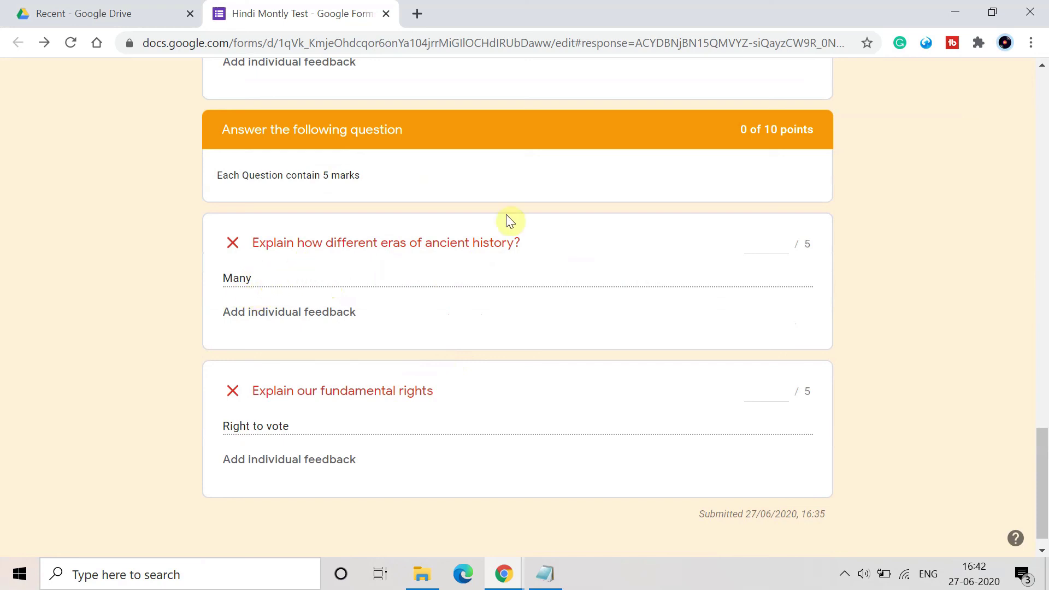
Grade the ancient history essay answer 3 out of 5 points.
{"action": "left_click", "coordinate": [773, 239]}
{"action": "type", "text": "2"}
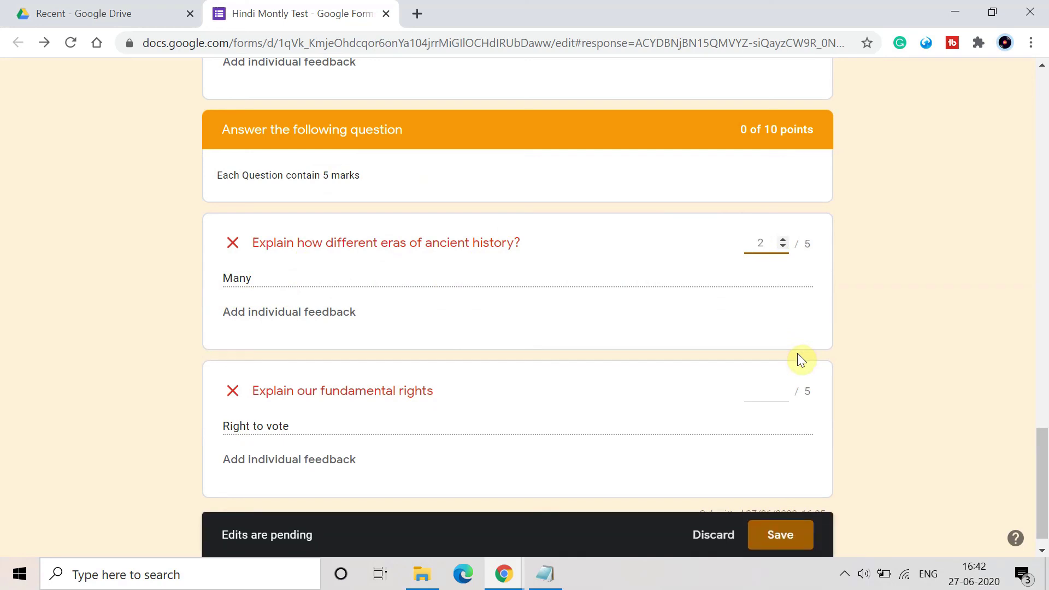
{"action": "type", "text": ".4"}
{"action": "key", "text": "BackSpace"}
{"action": "type", "text": "5"}
{"action": "key", "text": "BackSpace"}
{"action": "key", "text": "BackSpace"}
{"action": "type", "text": "4"}
{"action": "key", "text": "BackSpace"}
{"action": "type", "text": "3"}
{"action": "key", "text": "BackSpace"}
{"action": "key", "text": "BackSpace"}
{"action": "type", "text": "3"}
{"action": "scroll", "coordinate": [646, 370], "scroll_direction": "down", "scroll_amount": 1}
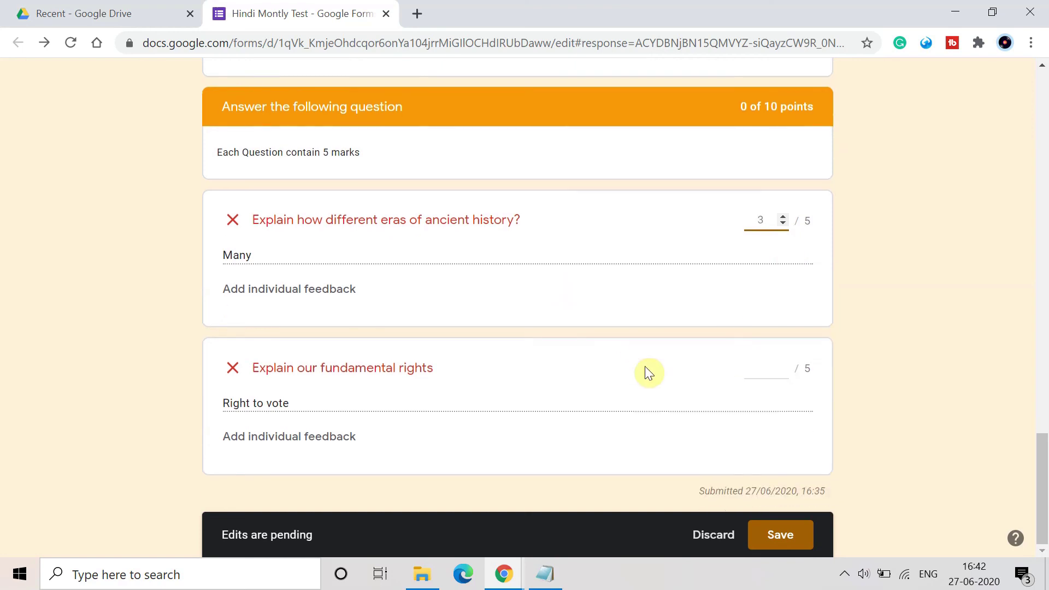
Grade the fundamental rights answer 4 out of 5 and save, totaling 9 of 12.
{"action": "left_click", "coordinate": [752, 367]}
{"action": "type", "text": "4"}
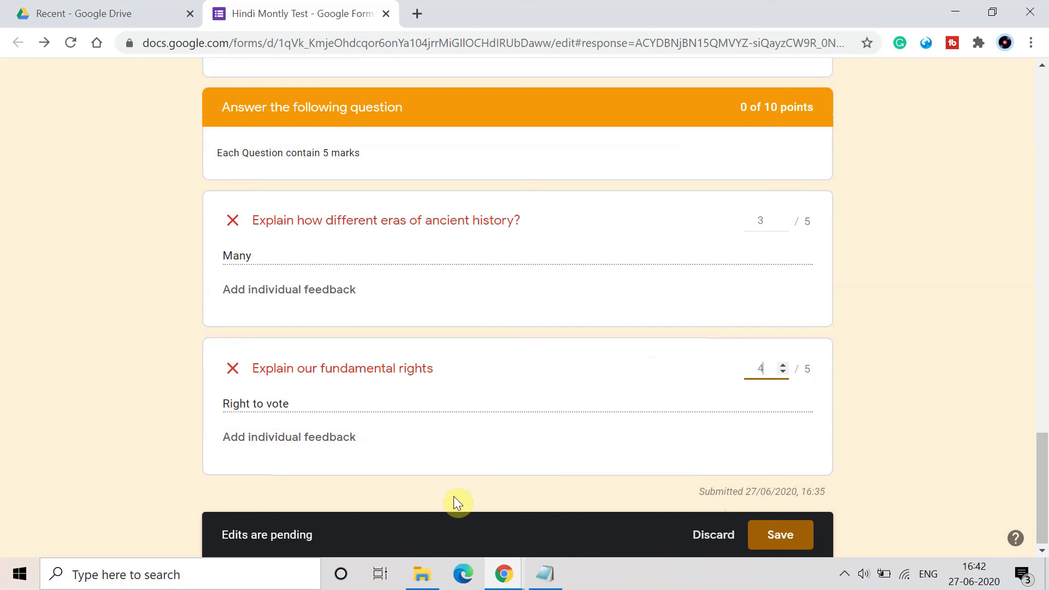
{"action": "scroll", "coordinate": [512, 367], "scroll_direction": "up", "scroll_amount": 8}
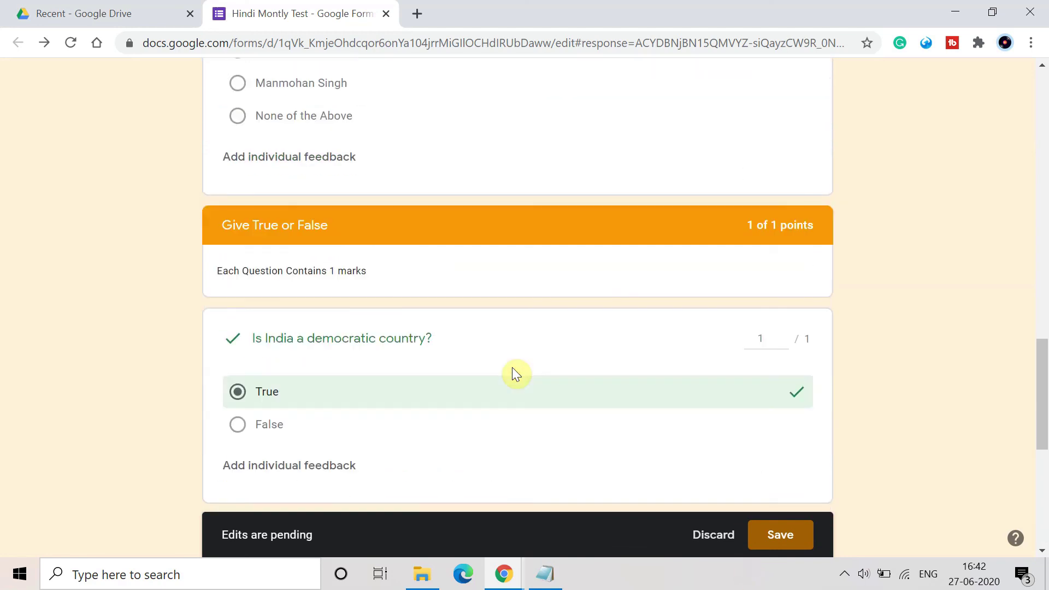
{"action": "scroll", "coordinate": [512, 367], "scroll_direction": "down", "scroll_amount": 6}
{"action": "scroll", "coordinate": [513, 371], "scroll_direction": "up", "scroll_amount": 20}
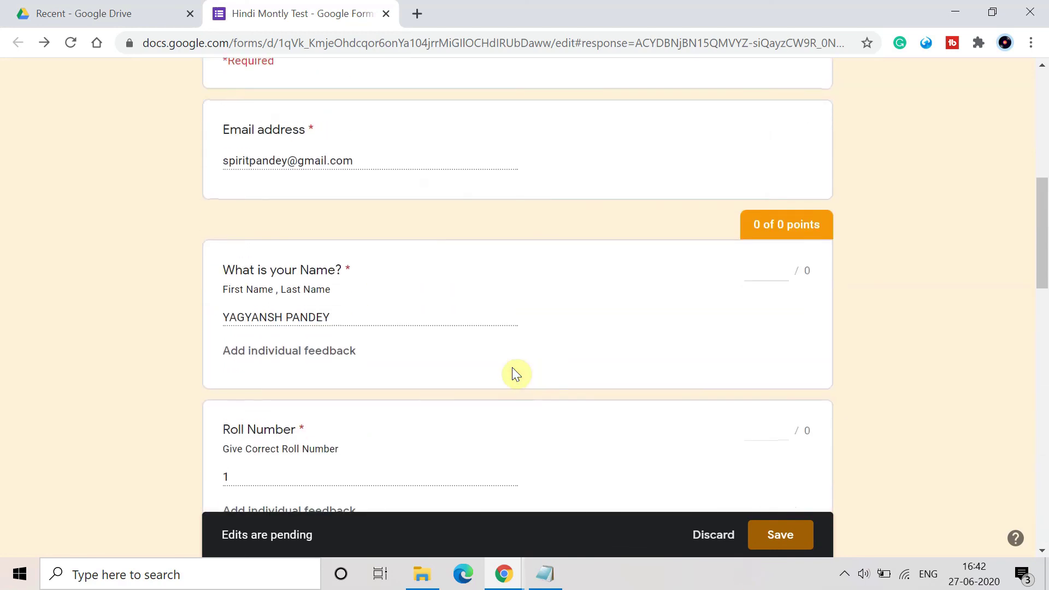
{"action": "scroll", "coordinate": [513, 371], "scroll_direction": "down", "scroll_amount": 20}
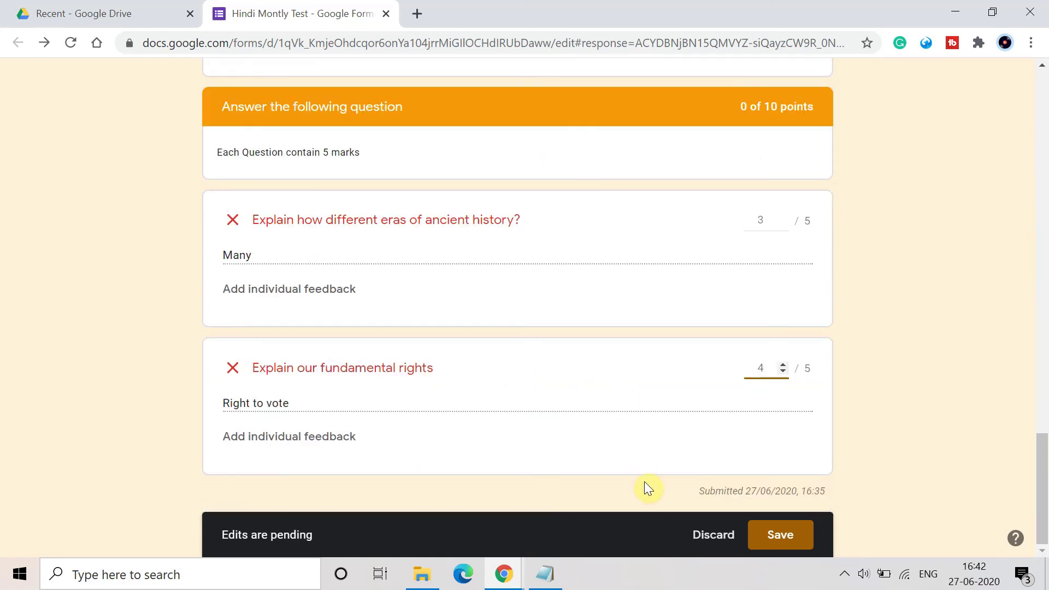
{"action": "left_click", "coordinate": [772, 534]}
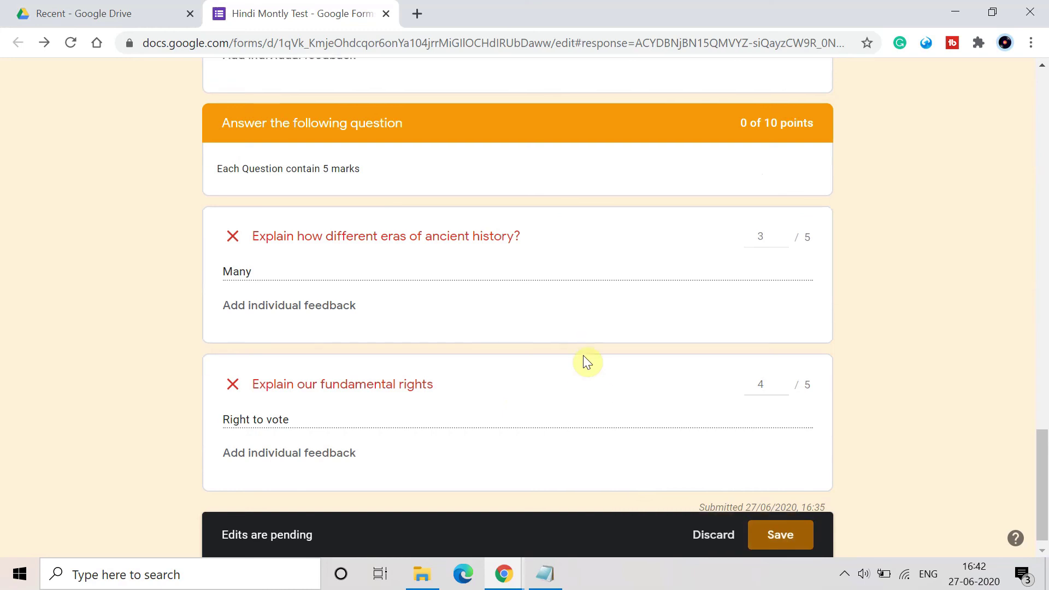
{"action": "scroll", "coordinate": [584, 360], "scroll_direction": "up", "scroll_amount": 20}
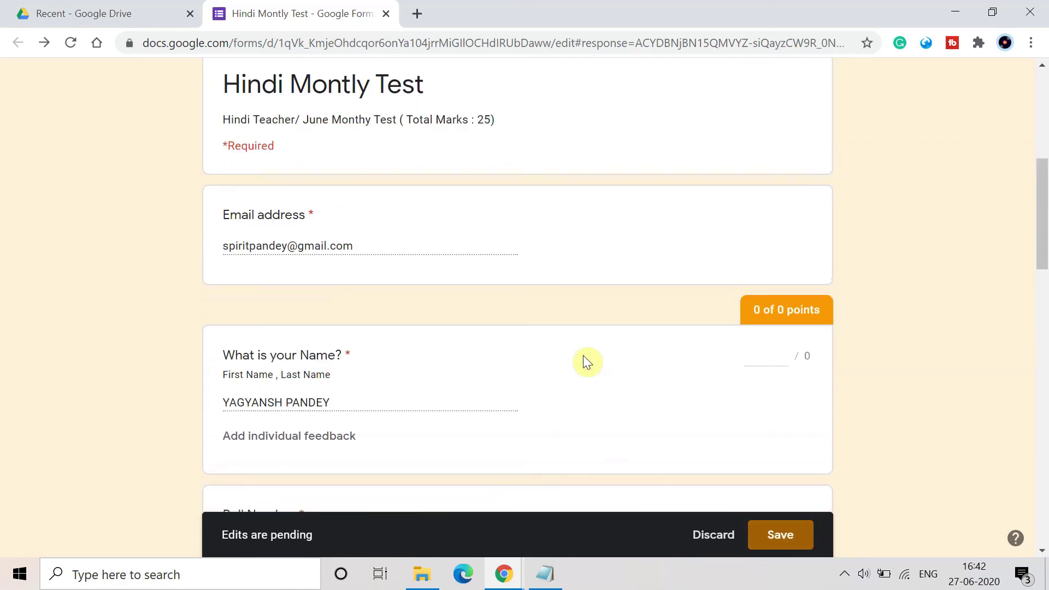
{"action": "scroll", "coordinate": [584, 361], "scroll_direction": "up", "scroll_amount": 5}
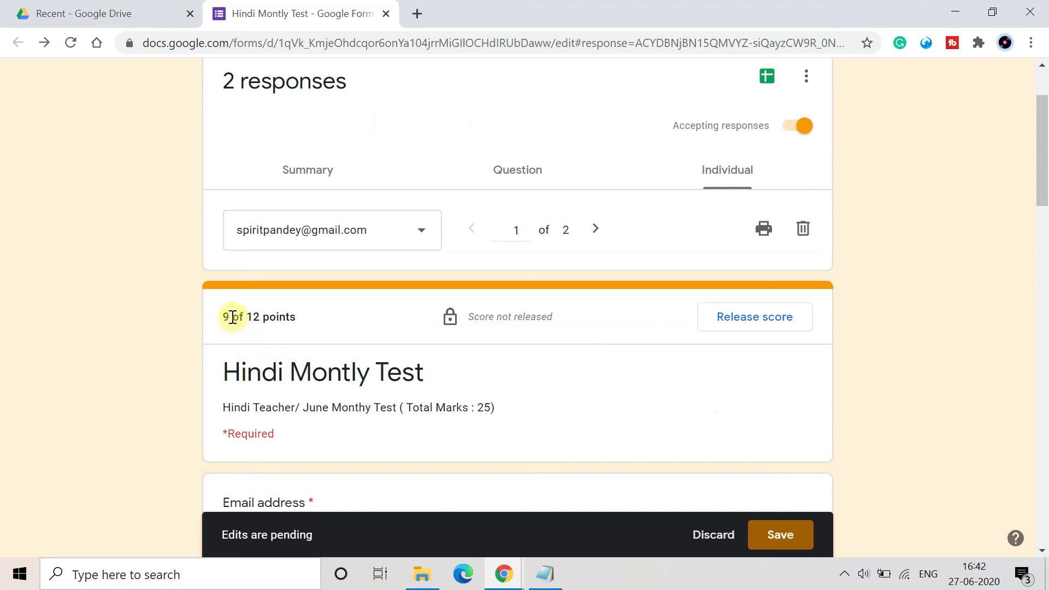
{"action": "scroll", "coordinate": [388, 386], "scroll_direction": "down", "scroll_amount": 1}
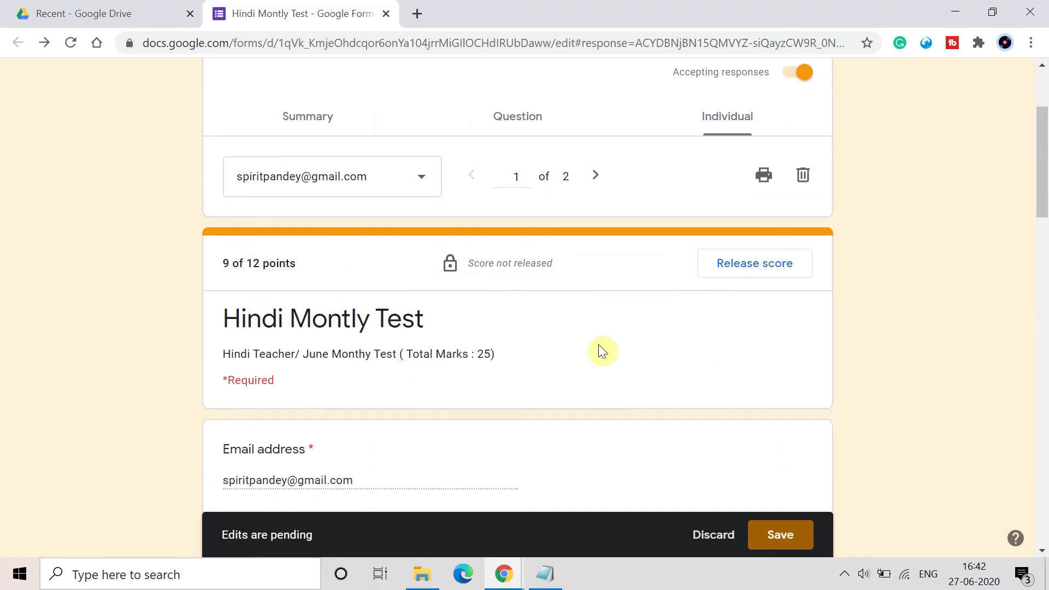
Stay on the page when prompted about pending edits and save the 9/12 grades.
{"action": "left_click", "coordinate": [595, 175]}
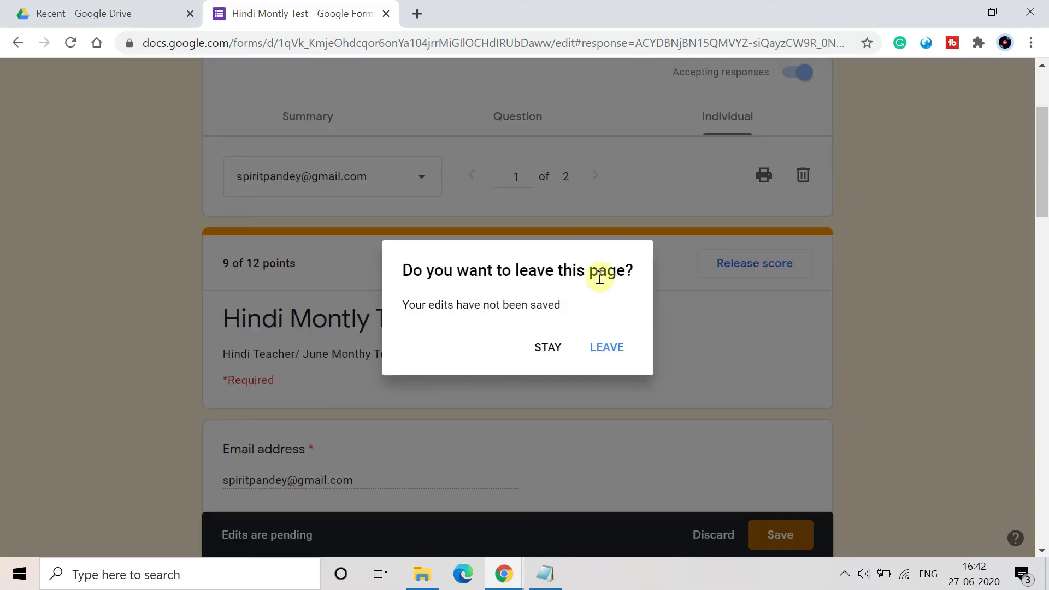
{"action": "left_click", "coordinate": [548, 348]}
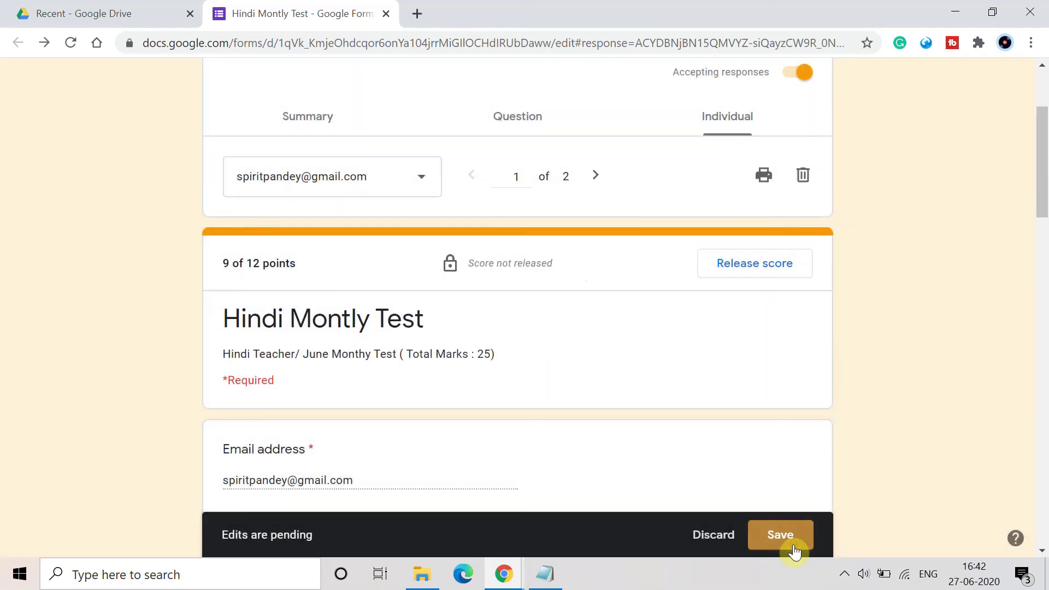
{"action": "left_click", "coordinate": [793, 546]}
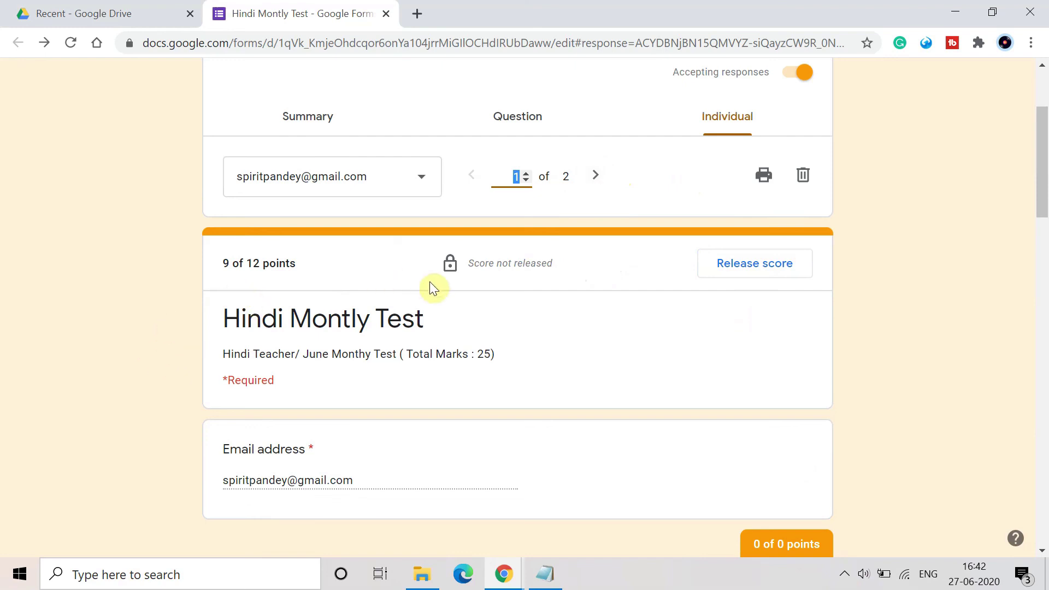
Try the first-respondent and All respondents checkboxes in Release scores without releasing, then show the desktop.
{"action": "left_click", "coordinate": [759, 267]}
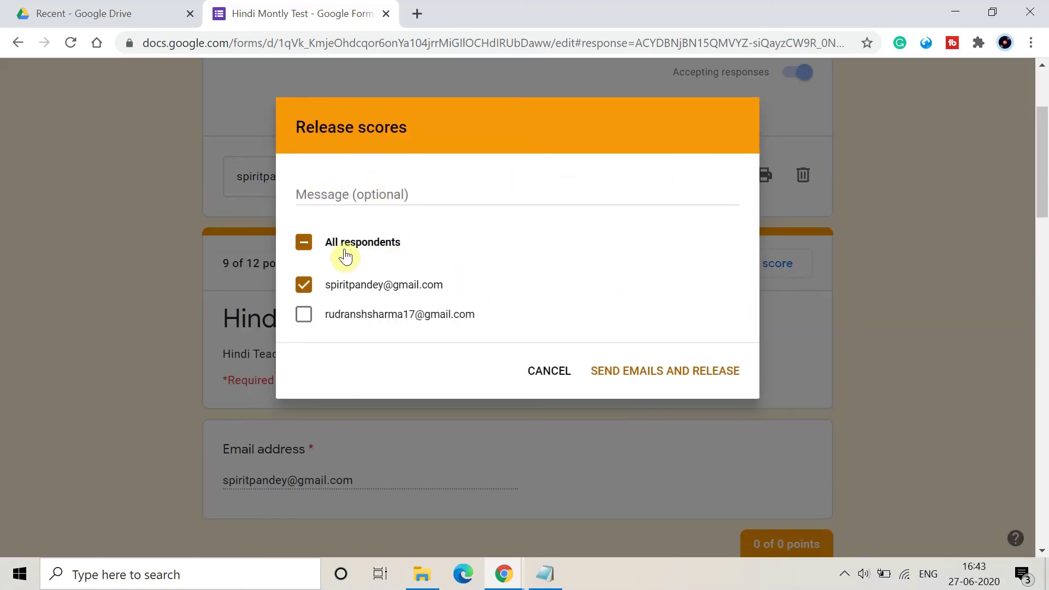
{"action": "left_click", "coordinate": [305, 285]}
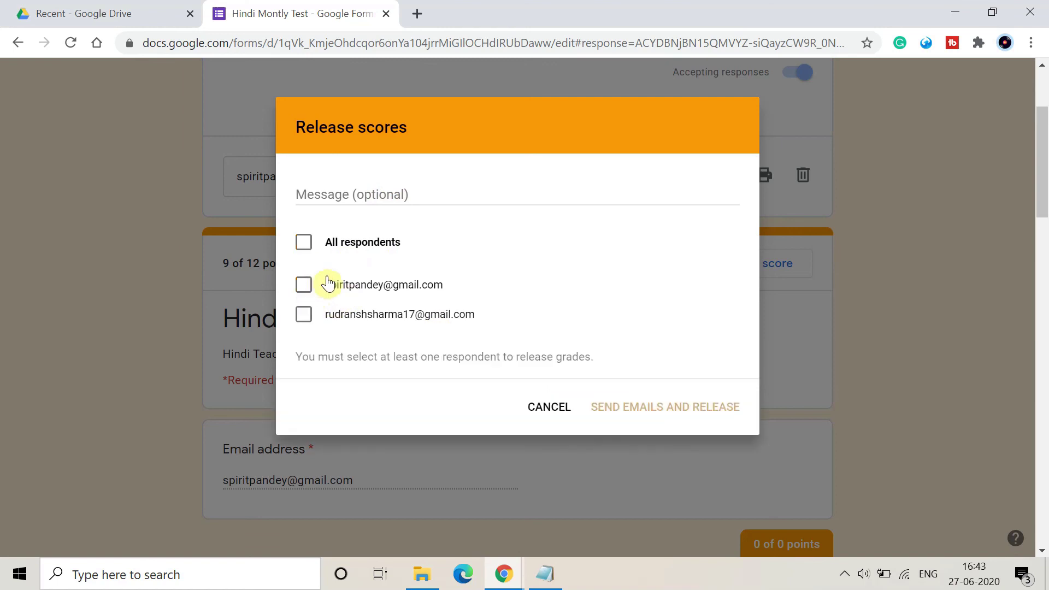
{"action": "left_click", "coordinate": [304, 242]}
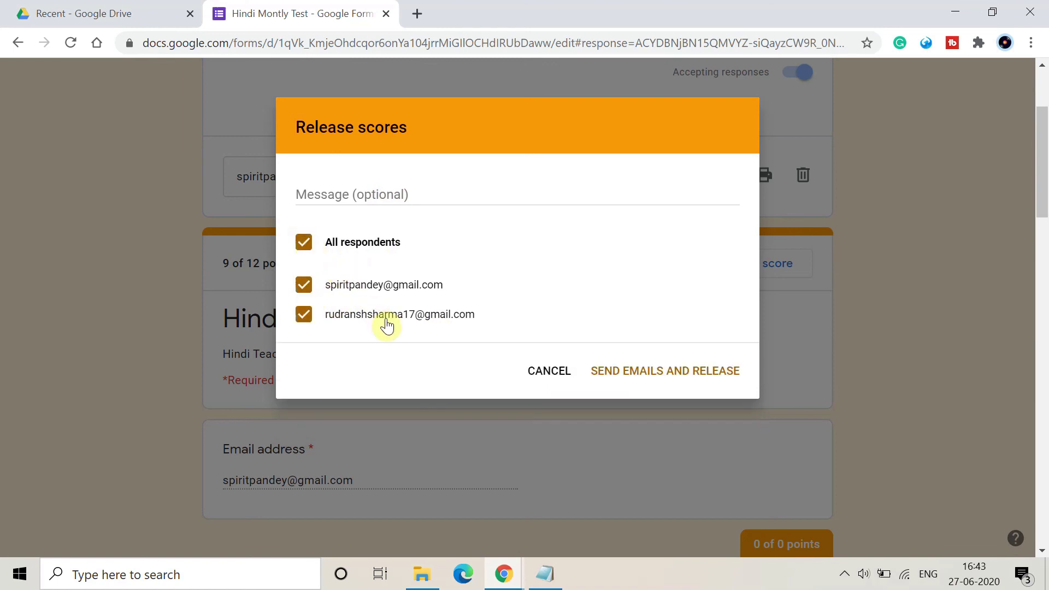
{"action": "left_click", "coordinate": [302, 241]}
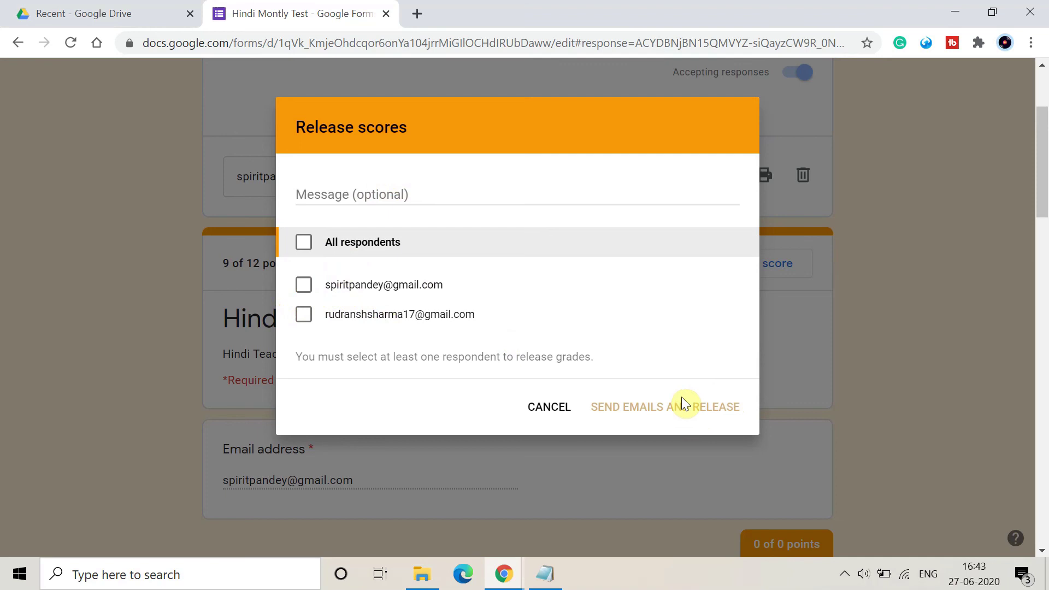
{"action": "key", "text": "super+d"}
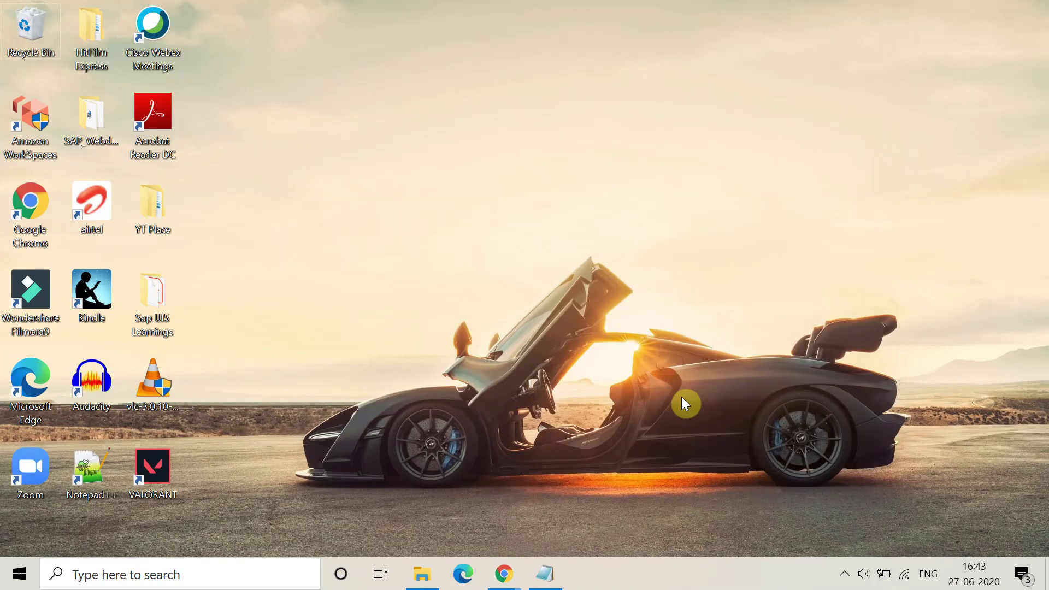